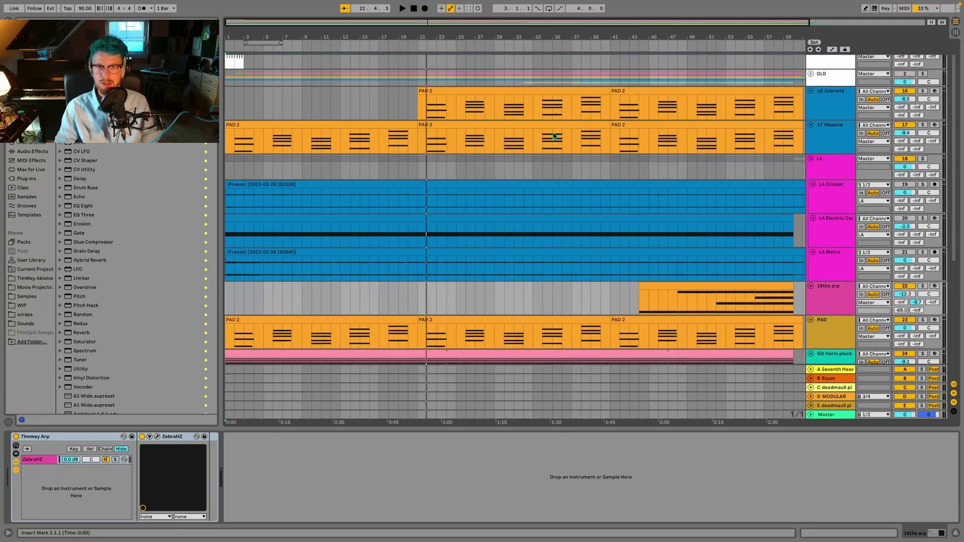
Play the arrangement from the beginning and look over all its tracks, from SIDECHAIN down to 28 ZebraHZ
scroll(526, 112, down, 2)
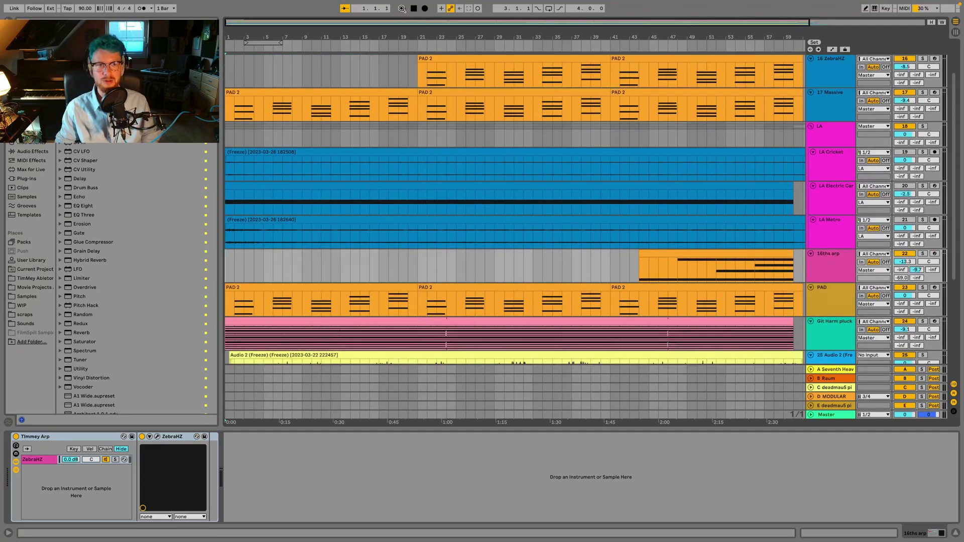
click(402, 8)
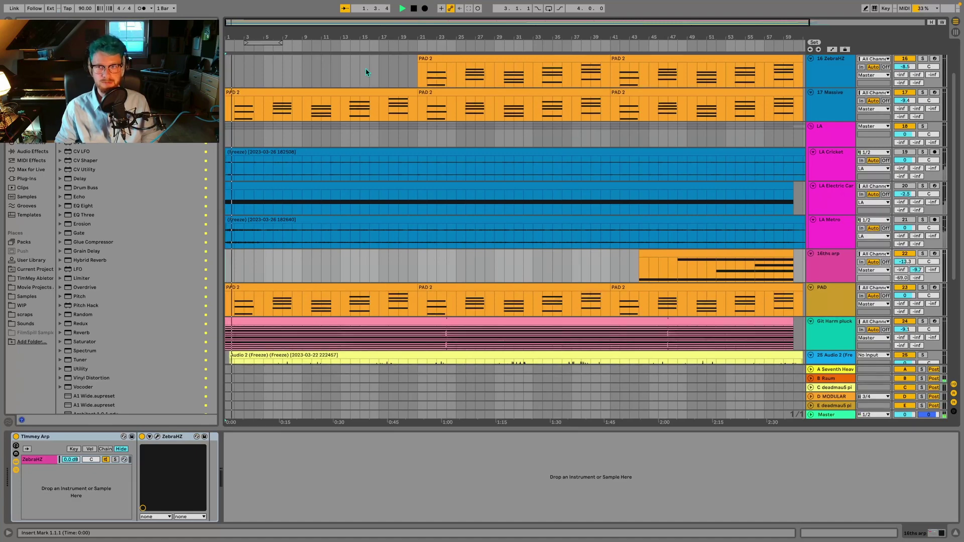
scroll(356, 120, up, 2)
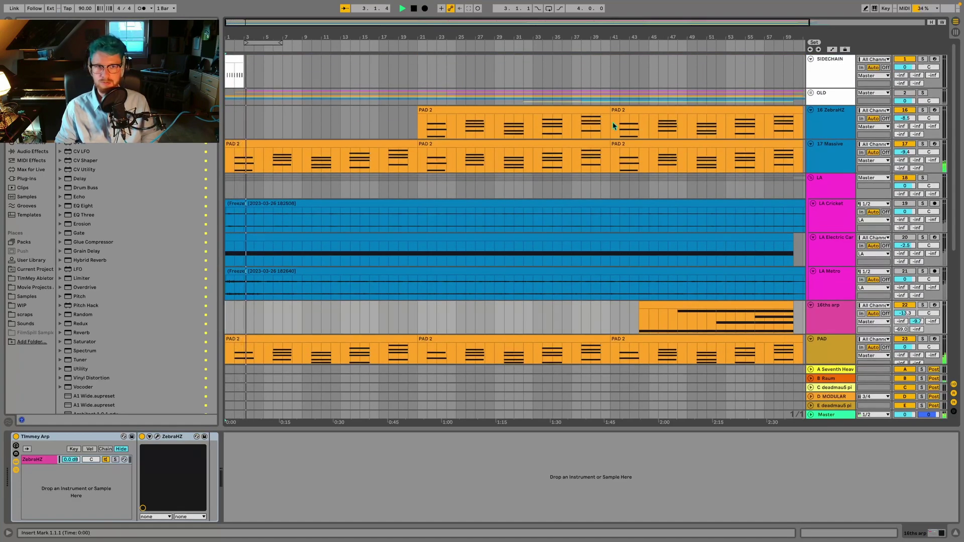
scroll(597, 126, down, 2)
scroll(597, 128, down, 3)
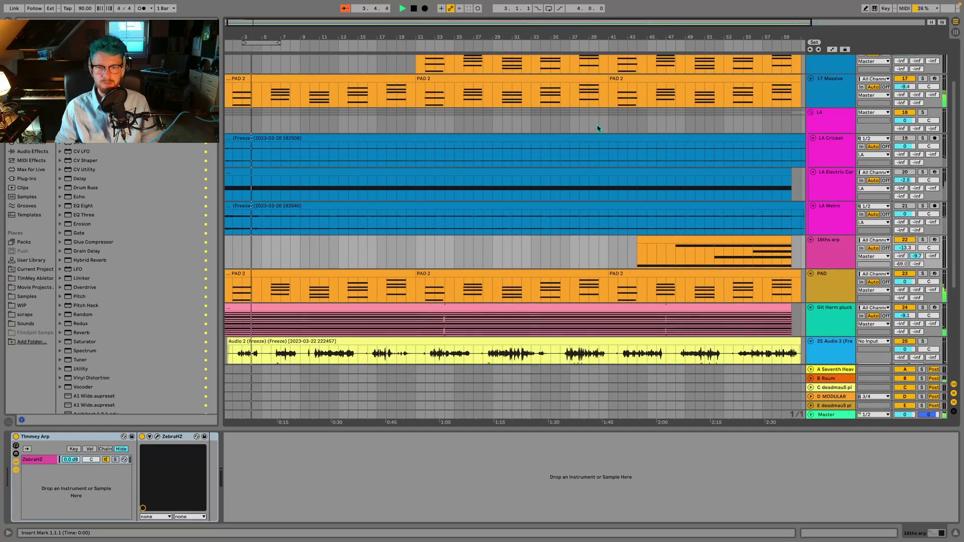
scroll(597, 128, down, 1)
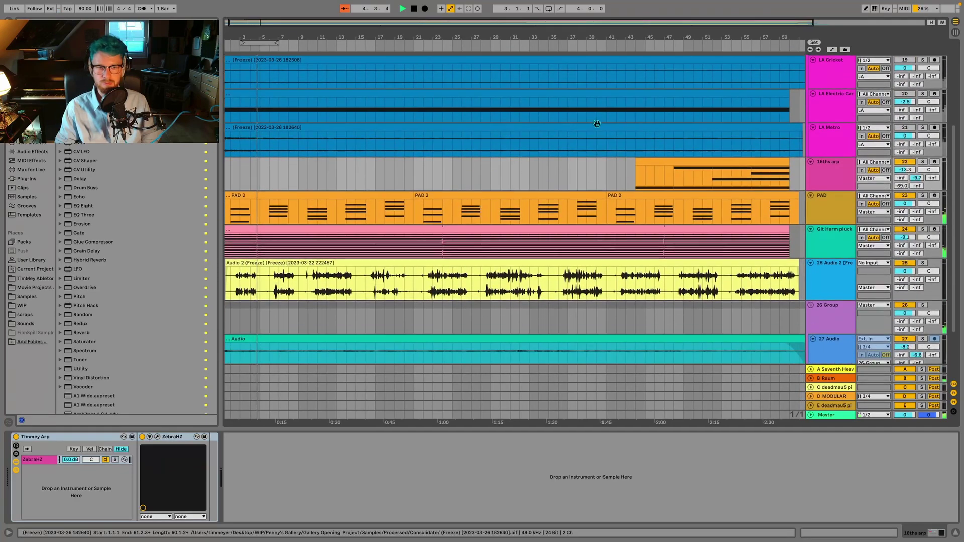
scroll(612, 126, down, 1)
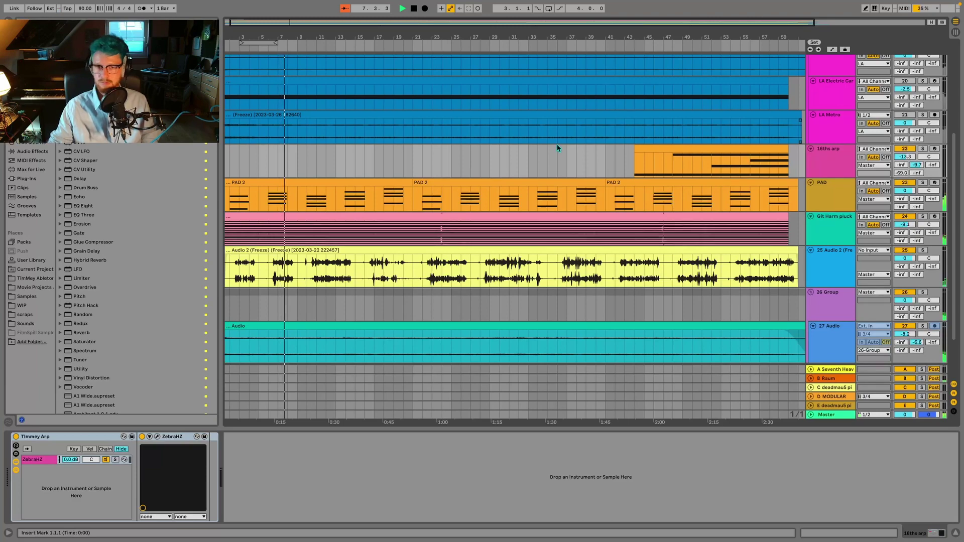
scroll(565, 149, down, 3)
scroll(564, 149, down, 1)
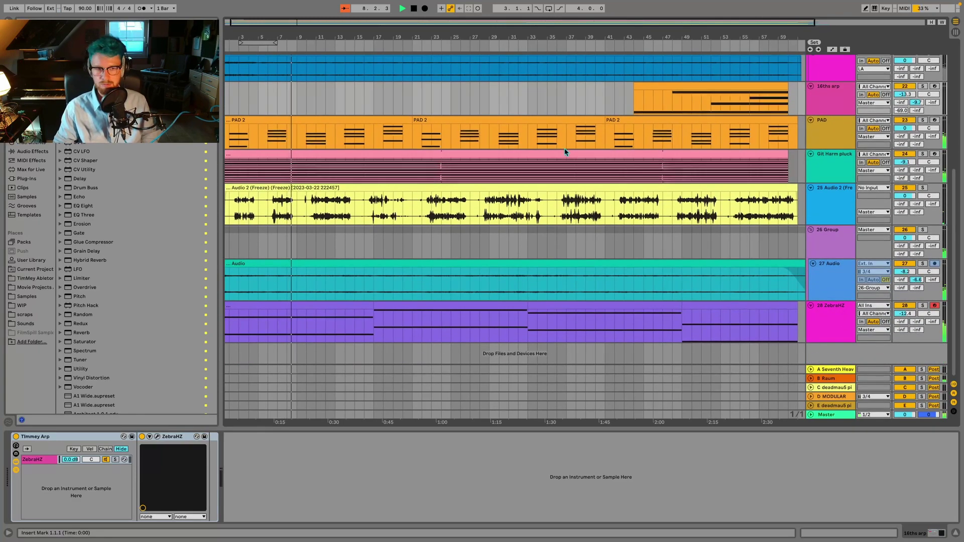
scroll(507, 173, up, 3)
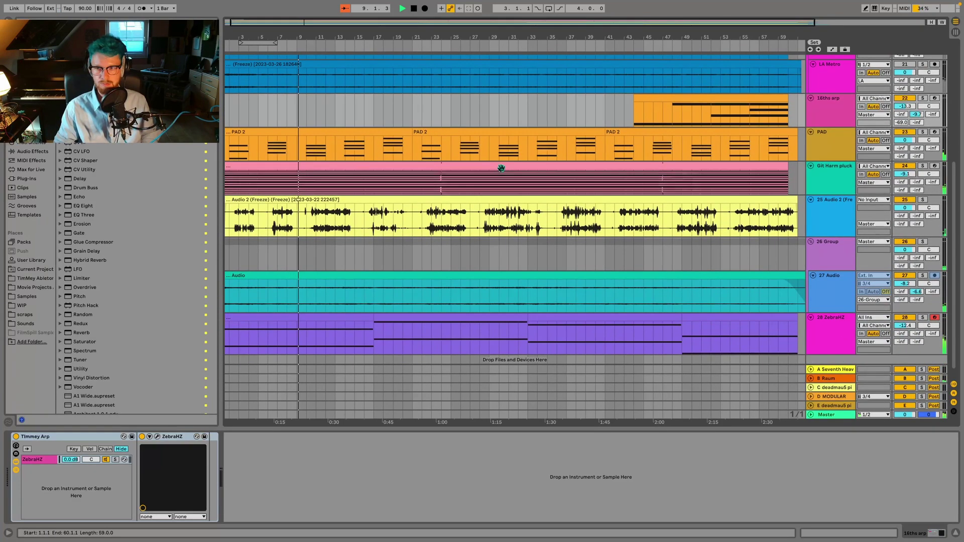
scroll(501, 172, up, 4)
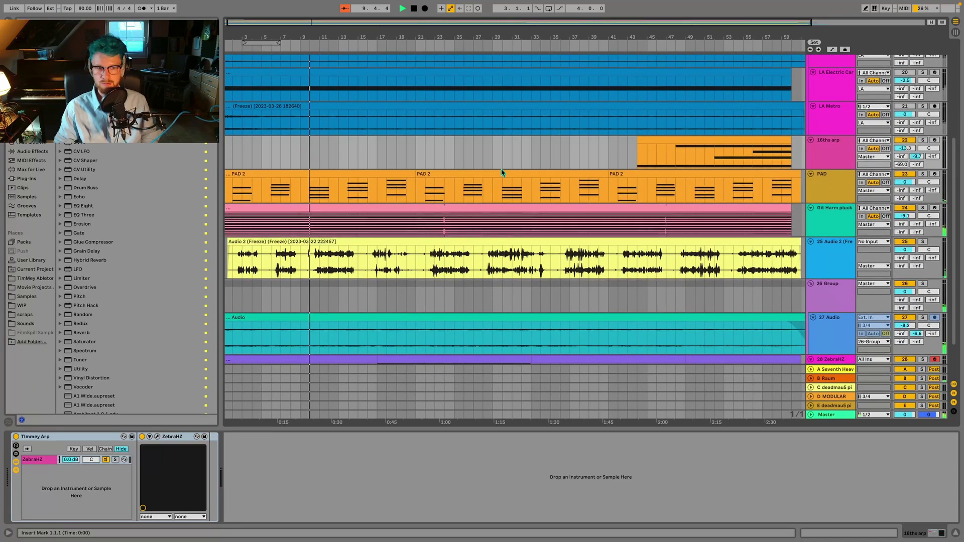
scroll(501, 173, up, 9)
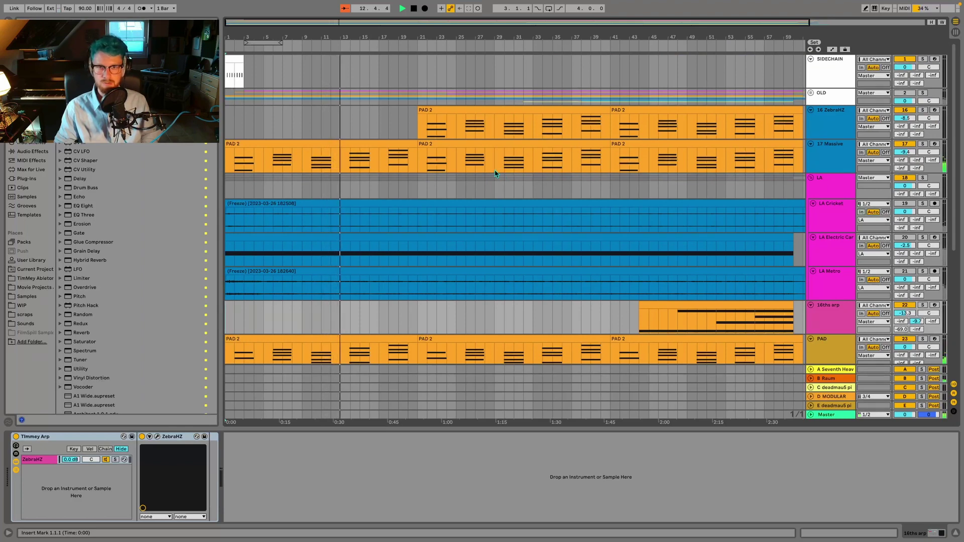
Inspect the device chains of the 16 ZebraHZ, 17 Massive and PAD tracks while the arrangement plays
click(829, 134)
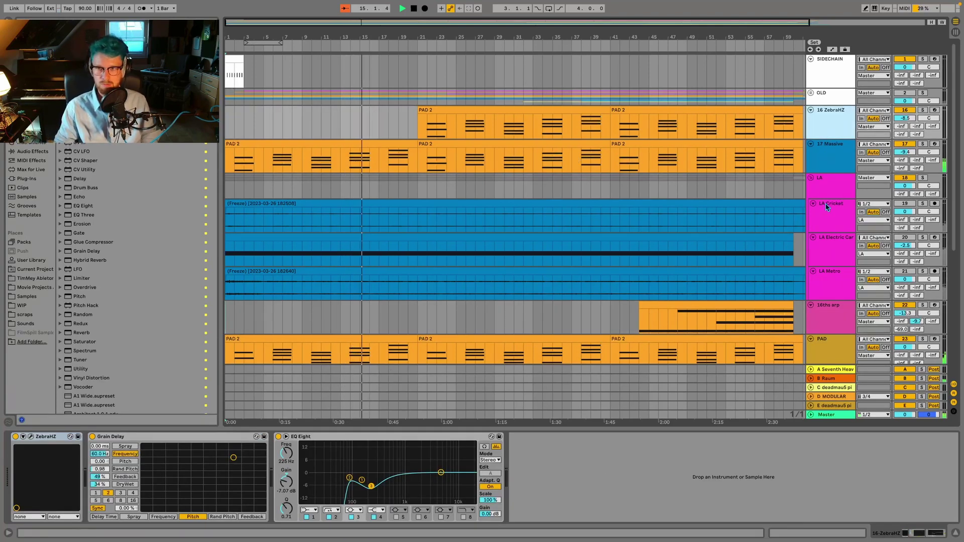
click(832, 168)
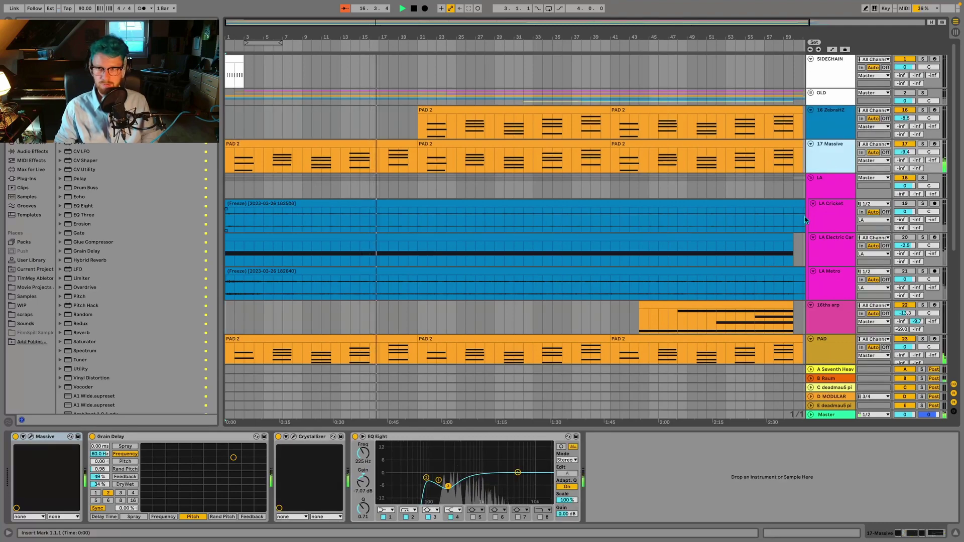
scroll(809, 222, down, 5)
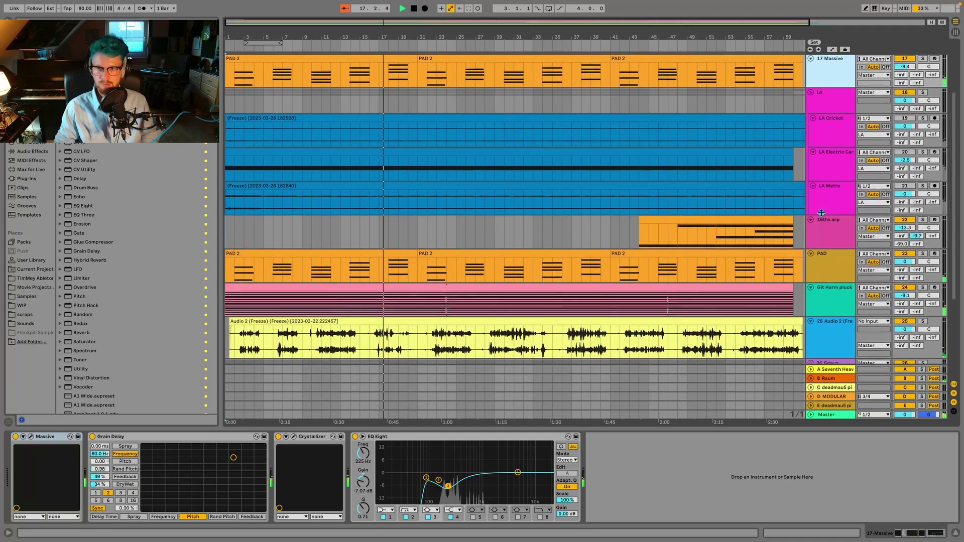
scroll(821, 215, down, 2)
click(822, 222)
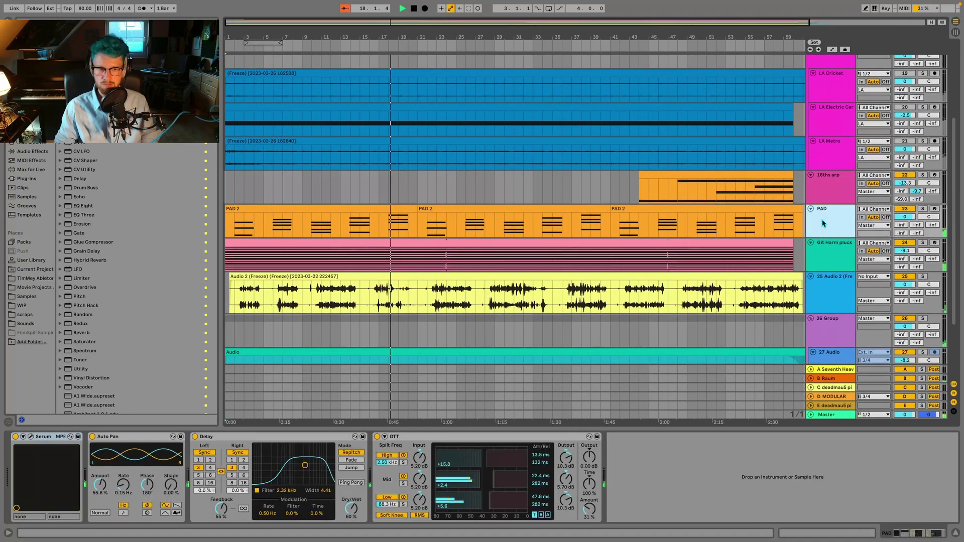
Show the Git Harm plucks track's device chain and view it through to its last effect
scroll(822, 223, down, 1)
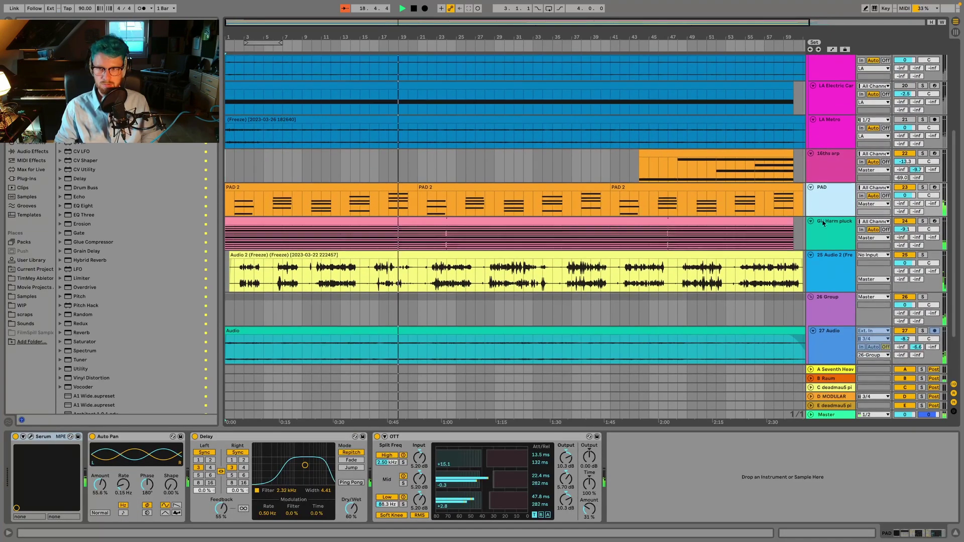
click(822, 219)
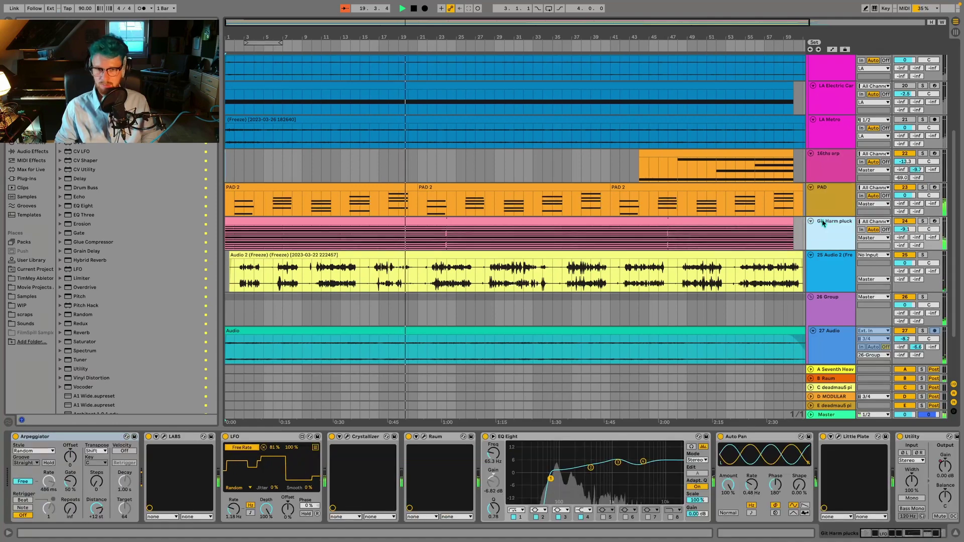
scroll(428, 472, down, 2)
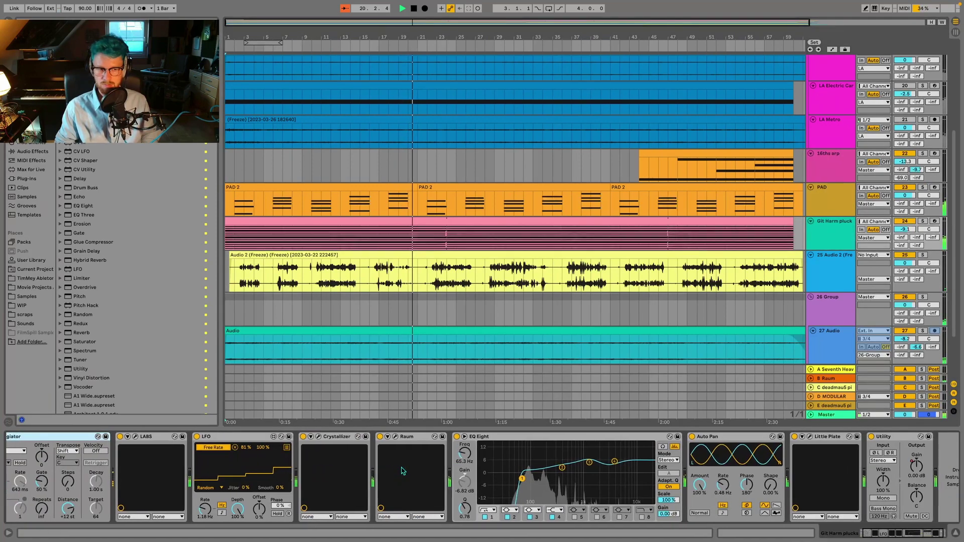
scroll(428, 472, down, 1)
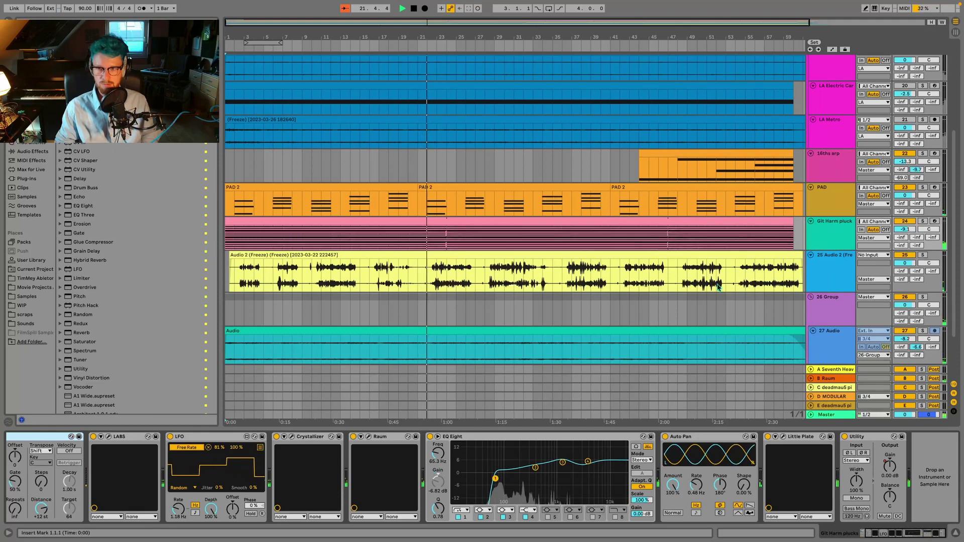
Examine the full effect chain on the frozen 25 Audio 2 track, from its first EQ Eight to the LFO
click(832, 271)
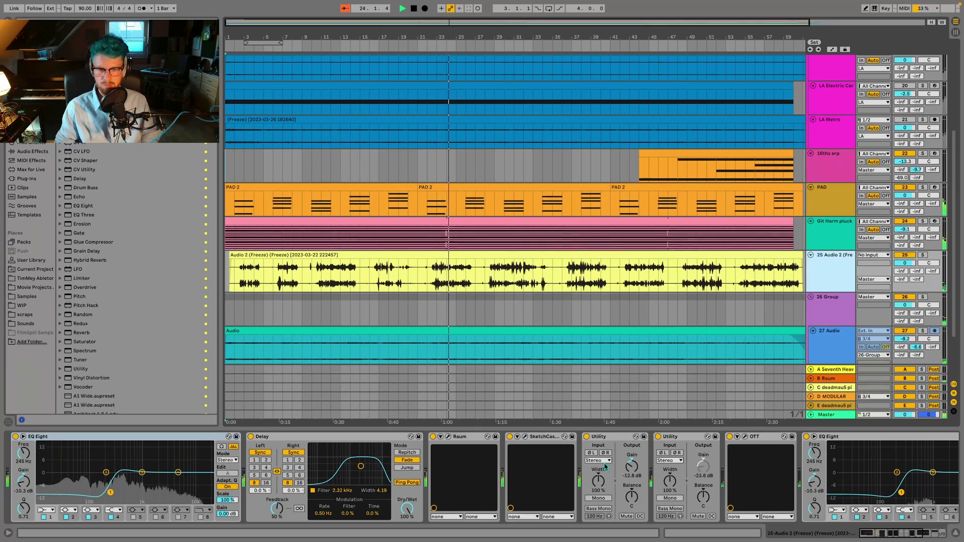
scroll(606, 467, down, 5)
scroll(605, 467, up, 5)
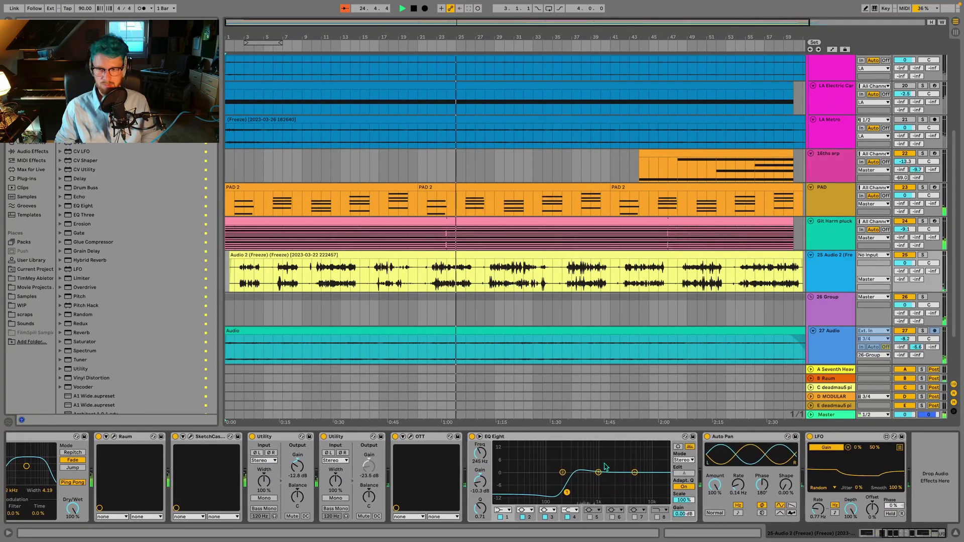
scroll(605, 467, up, 8)
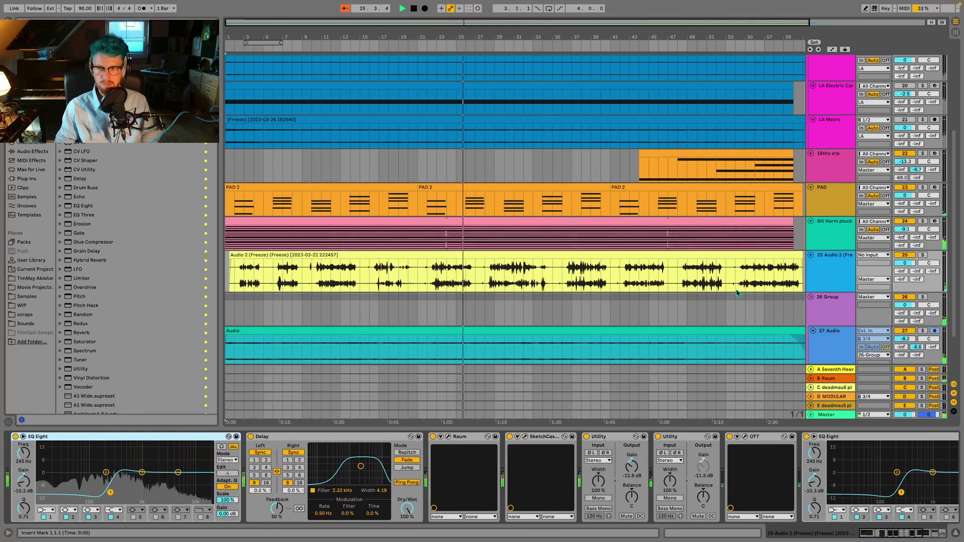
Inspect the device chains of 26 Group, 27 Audio and 28 ZebraHZ one after another
scroll(737, 292, down, 2)
scroll(736, 291, down, 2)
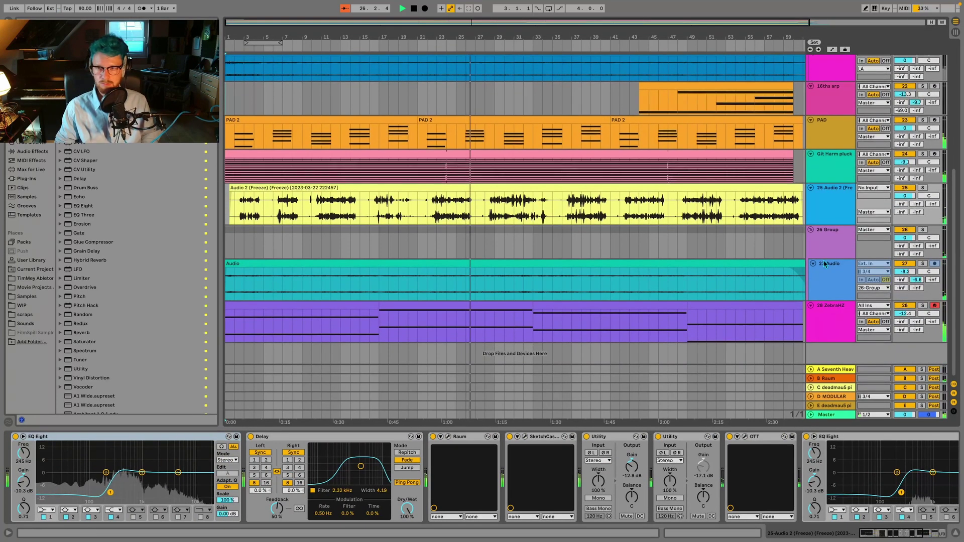
click(833, 244)
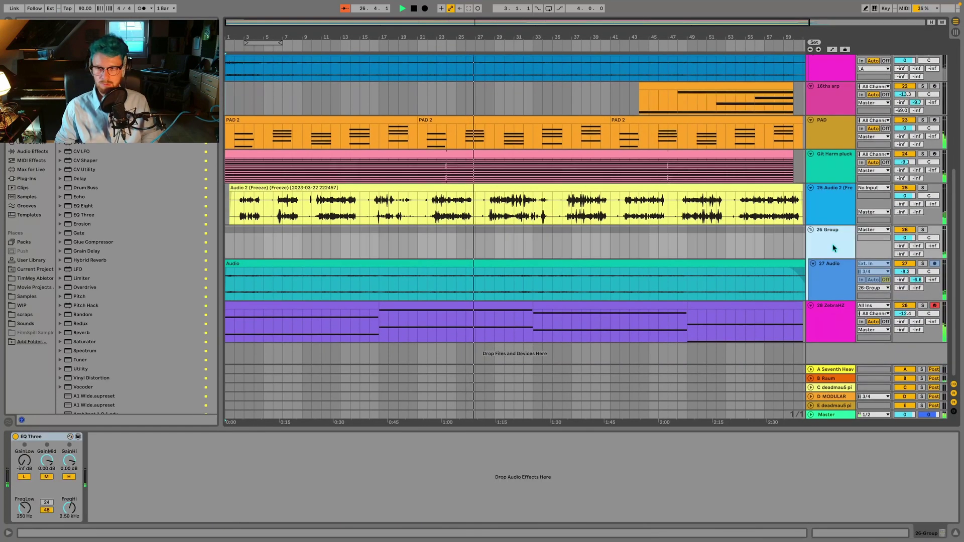
click(761, 300)
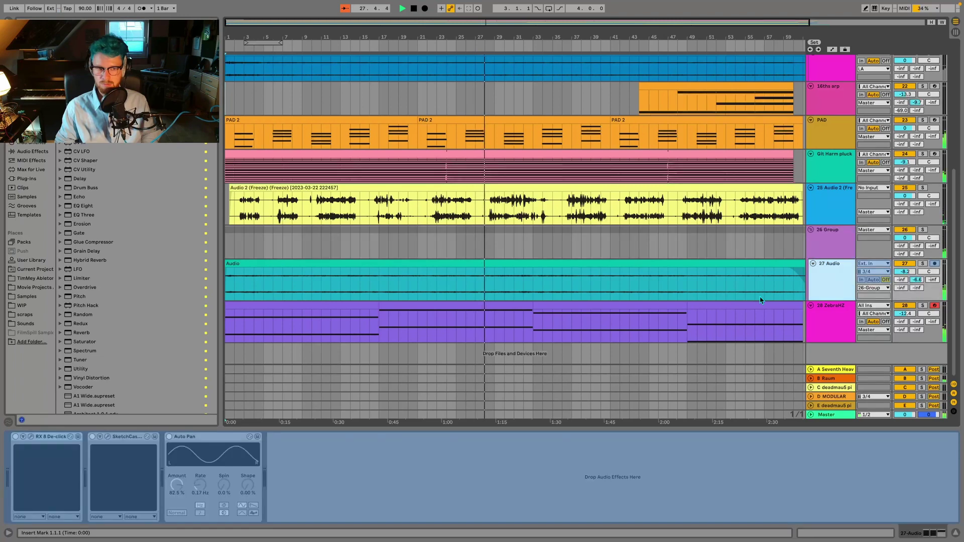
key(Down)
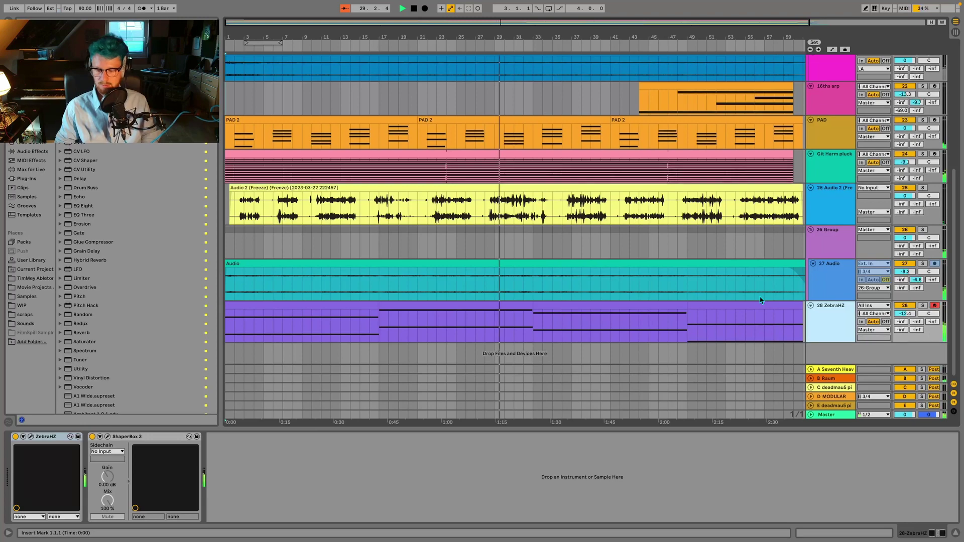
scroll(760, 300, up, 4)
scroll(760, 300, up, 1)
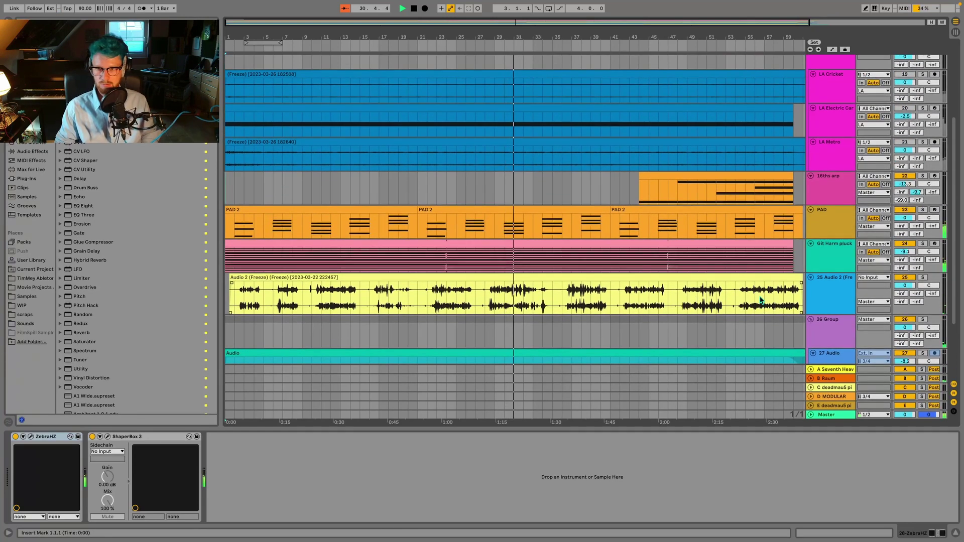
scroll(760, 300, up, 7)
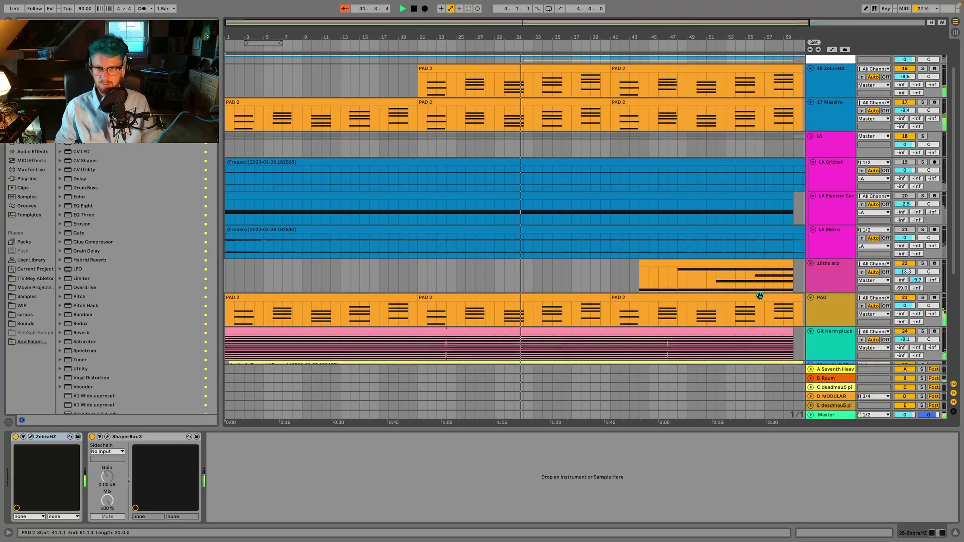
scroll(761, 301, up, 1)
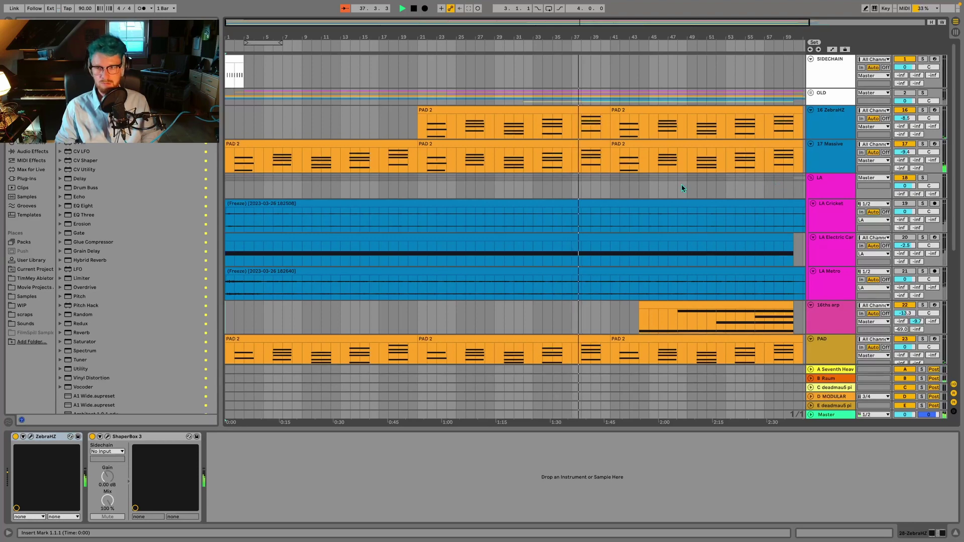
scroll(682, 188, down, 5)
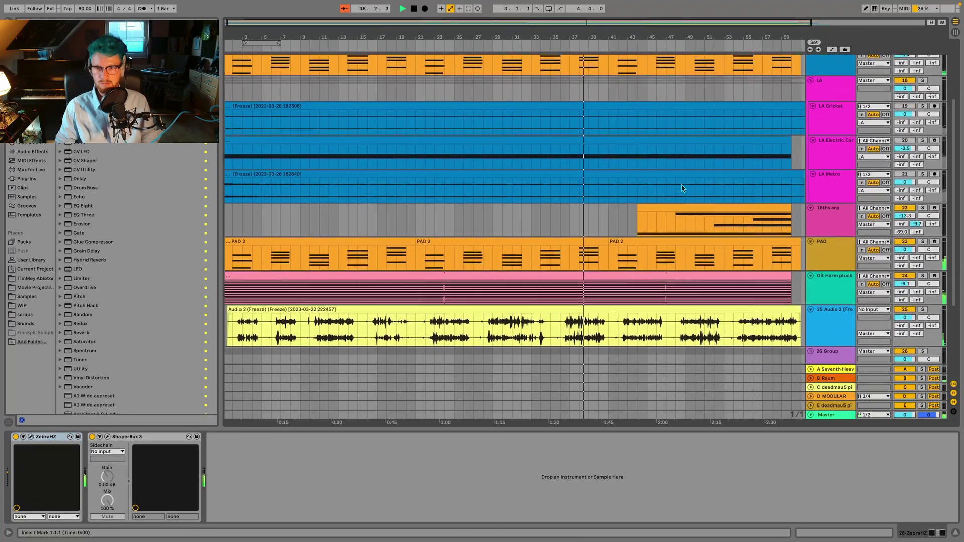
scroll(682, 188, down, 6)
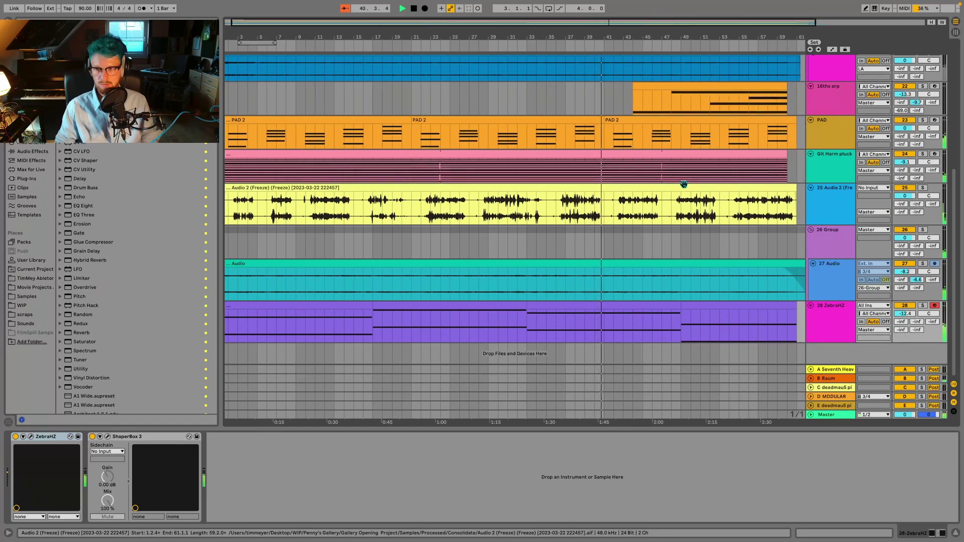
scroll(684, 184, up, 1)
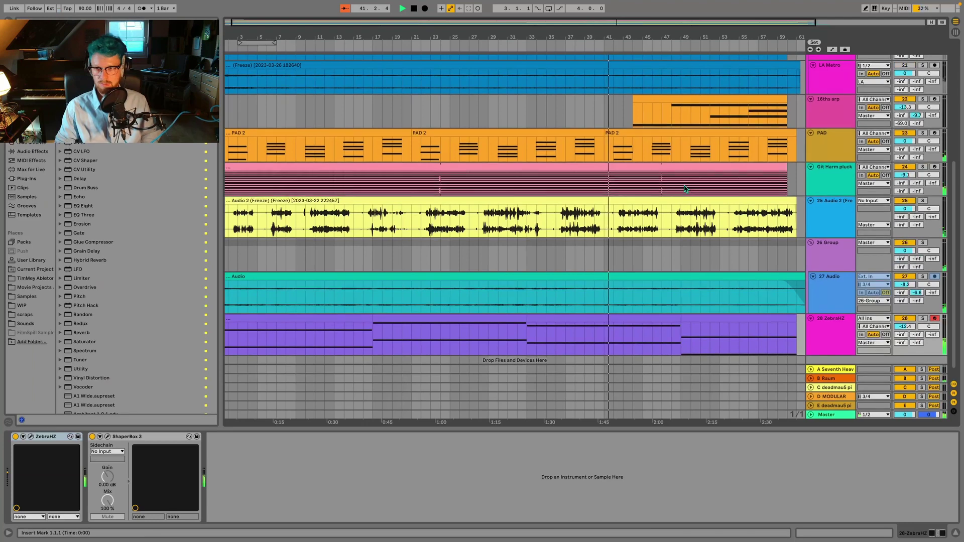
Show the Master track's effect chain and look through it to the final Pro-L 2 limiter
click(829, 415)
scroll(458, 487, down, 5)
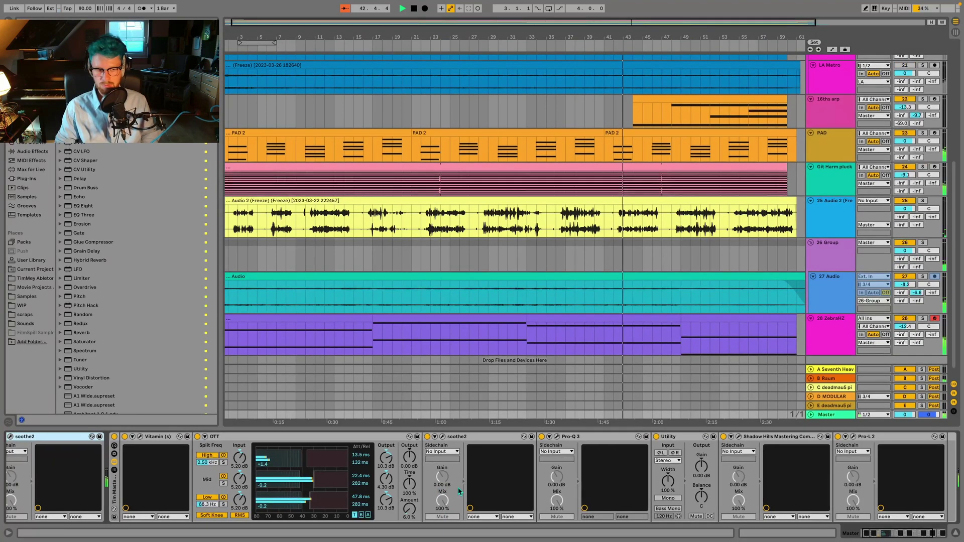
scroll(459, 491, down, 5)
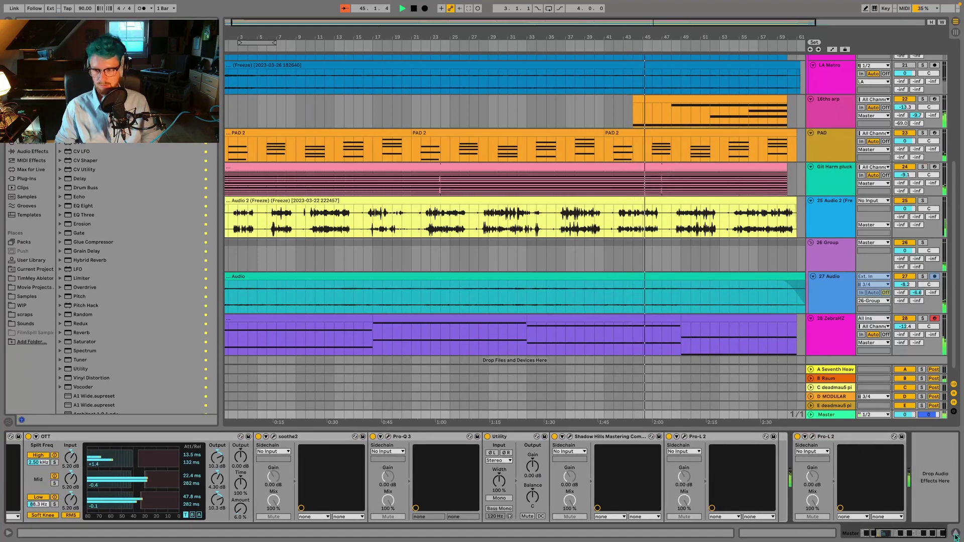
Show the device chain of the 16ths arp track
scroll(824, 402, up, 1)
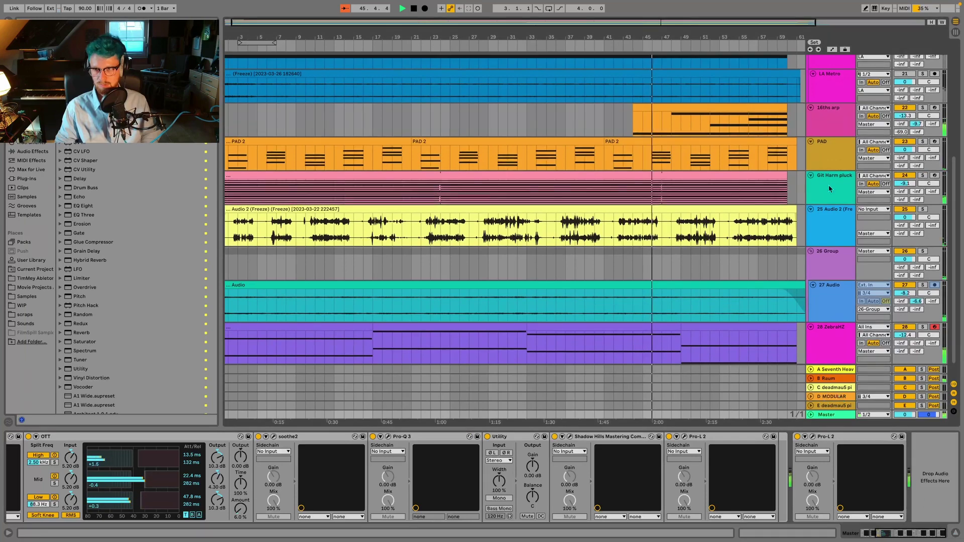
click(837, 129)
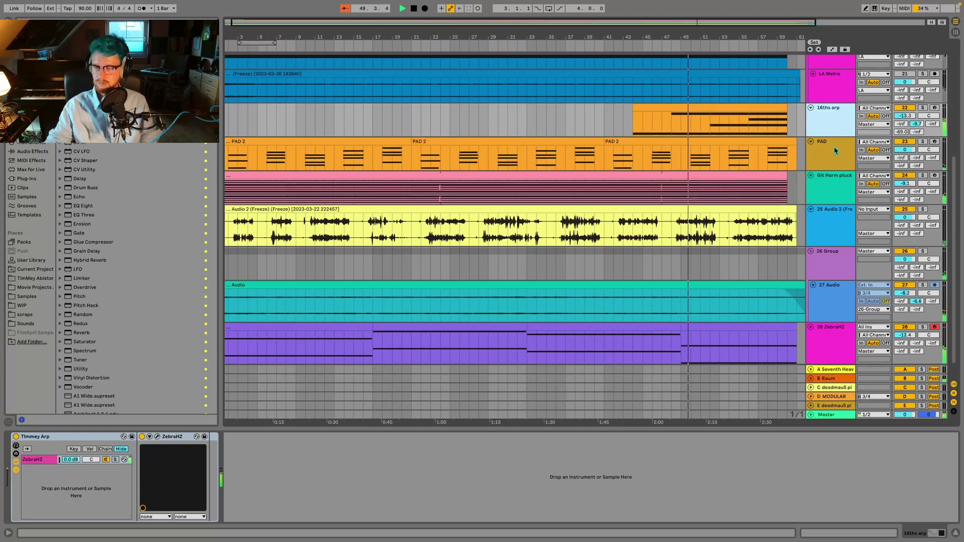
Look over the arrangement from the lower tracks back up to SIDECHAIN while playback runs past the end of the clips, and stop it
click(710, 233)
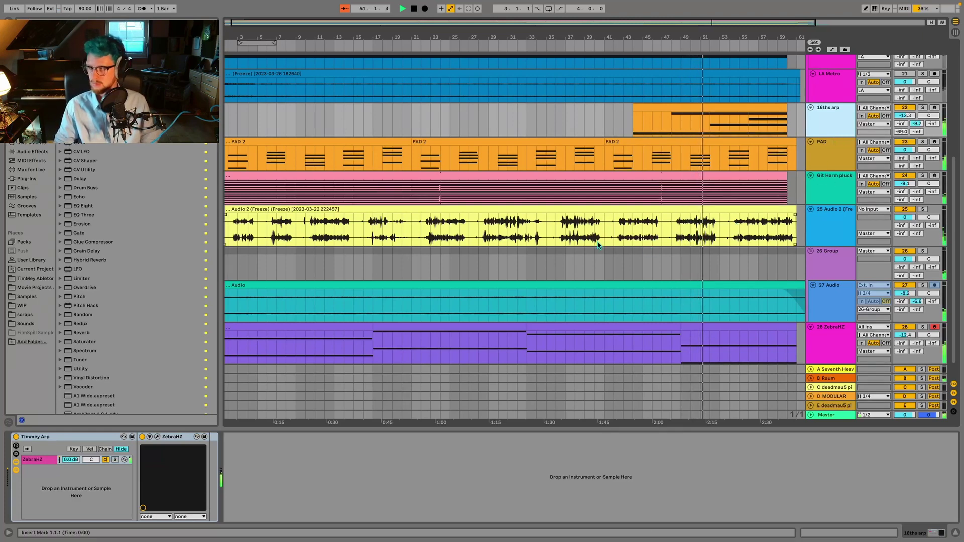
scroll(601, 248, up, 2)
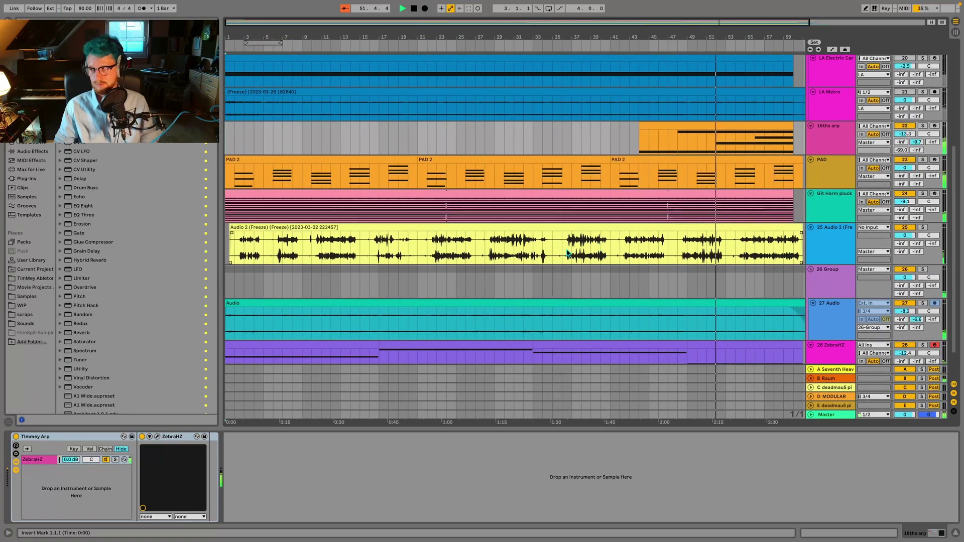
scroll(570, 253, up, 1)
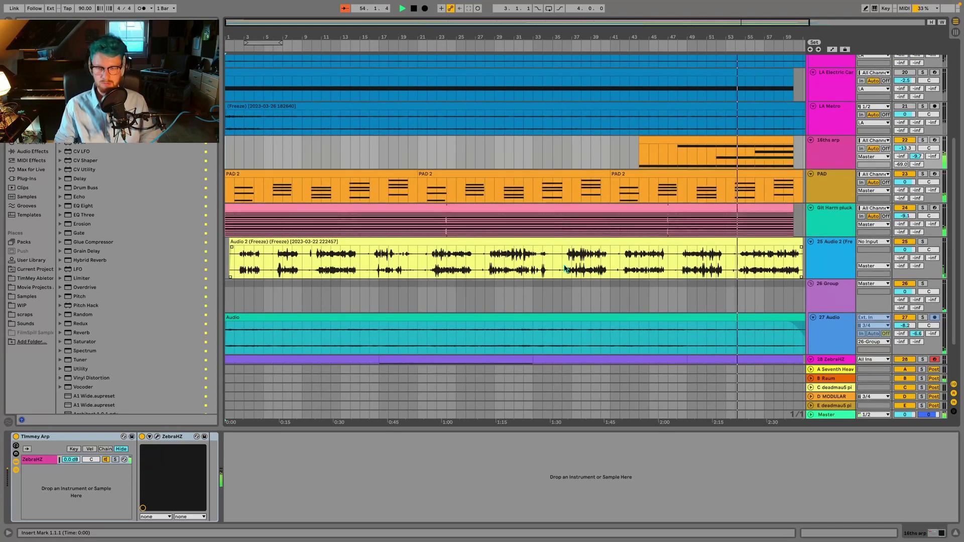
scroll(565, 269, up, 3)
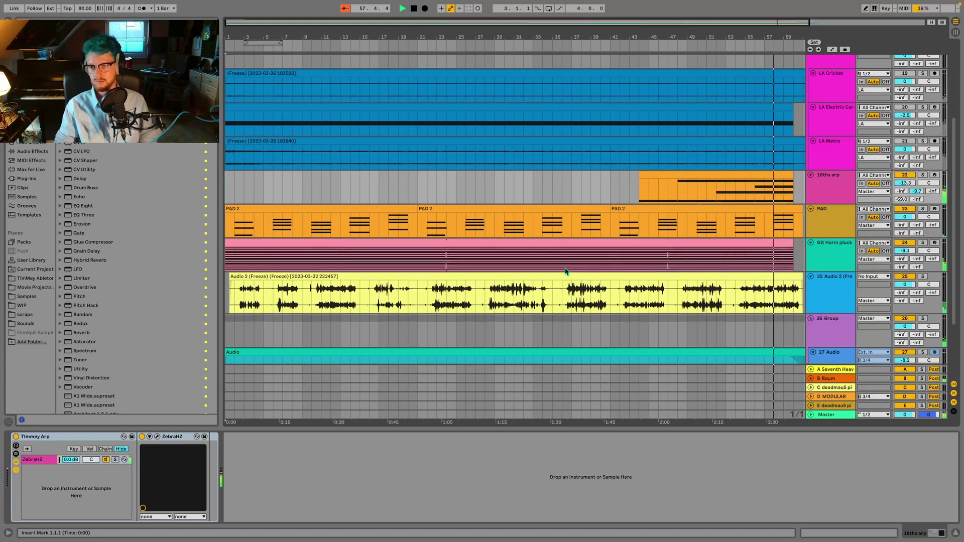
scroll(566, 271, right, 5)
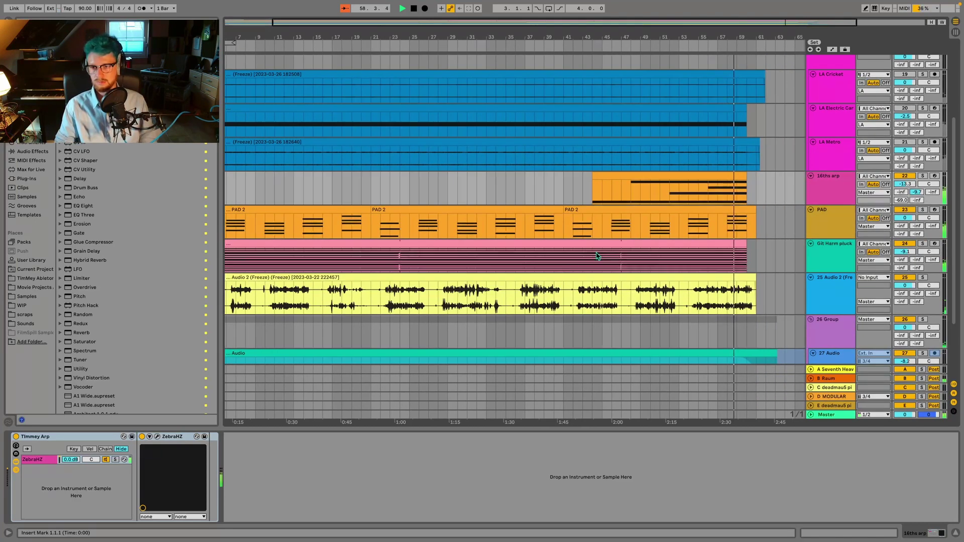
scroll(597, 256, right, 2)
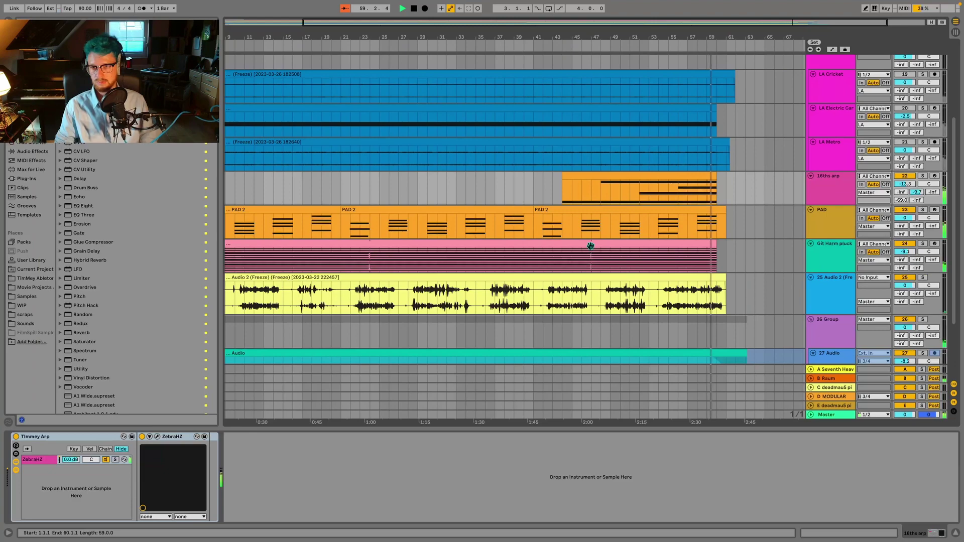
scroll(590, 246, down, 5)
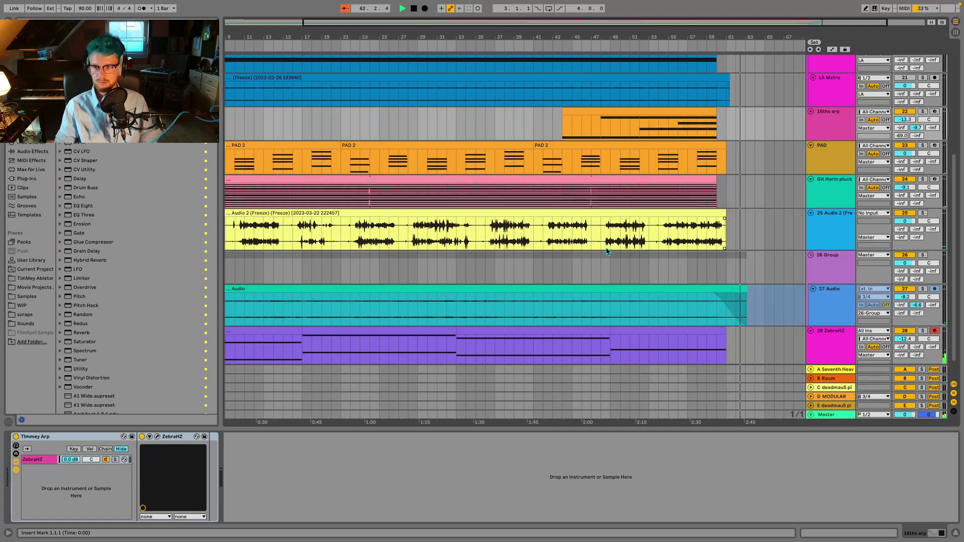
scroll(607, 251, up, 1)
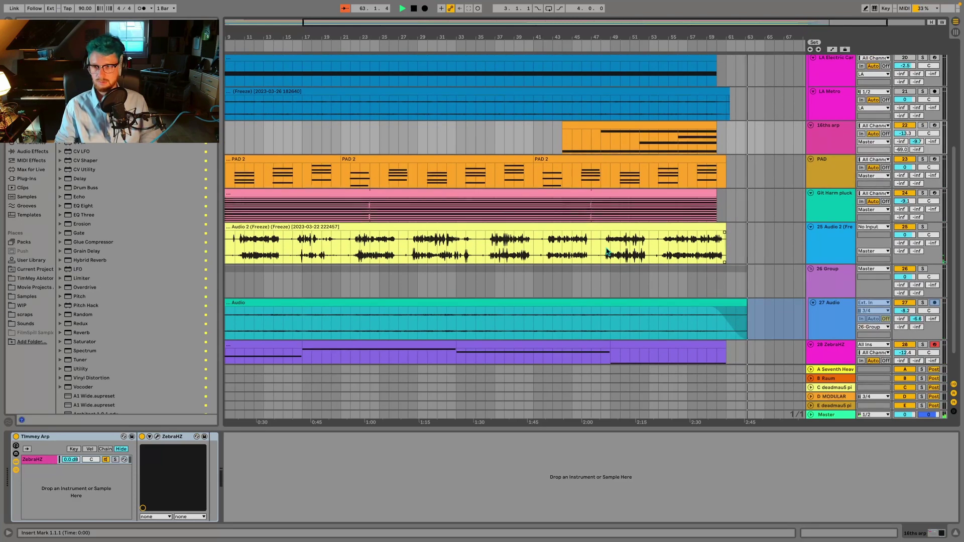
scroll(612, 246, up, 10)
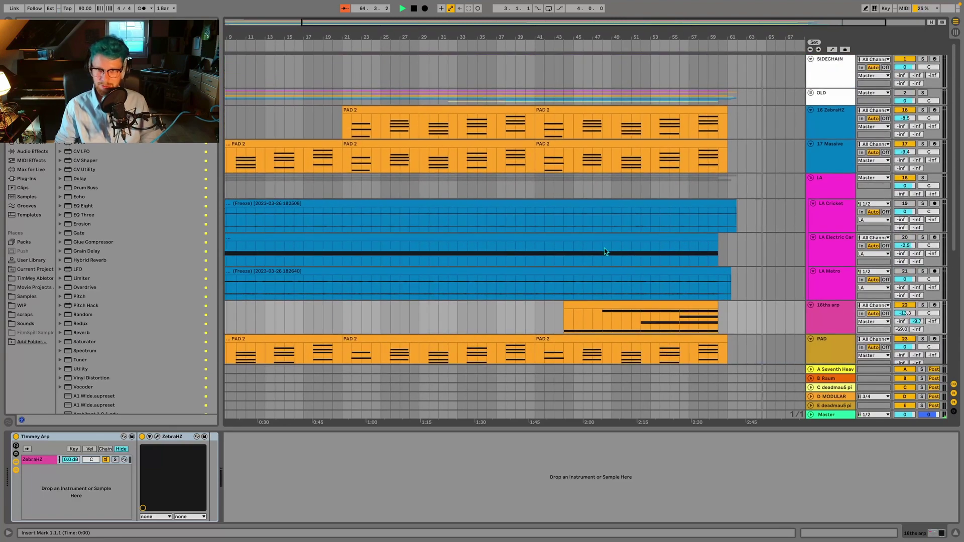
scroll(447, 137, left, 3)
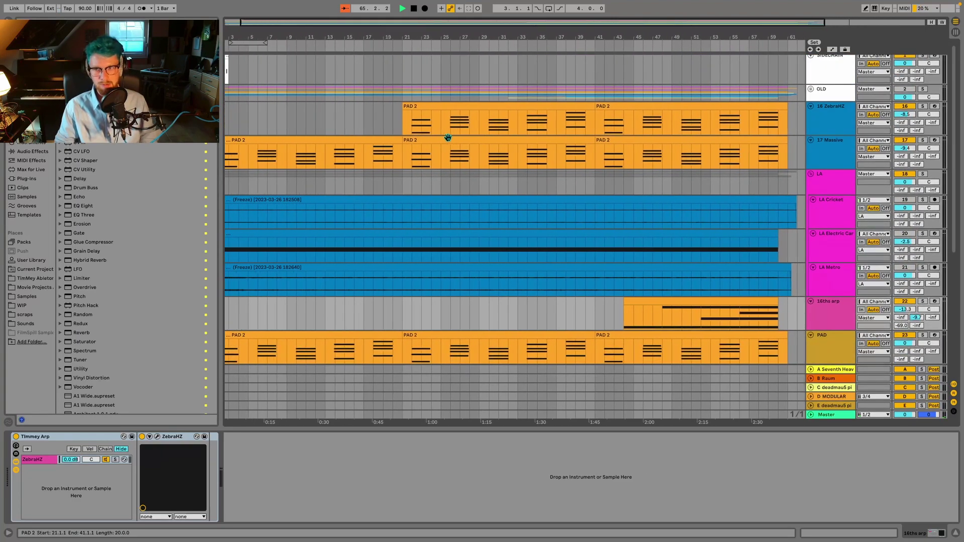
scroll(435, 138, left, 1)
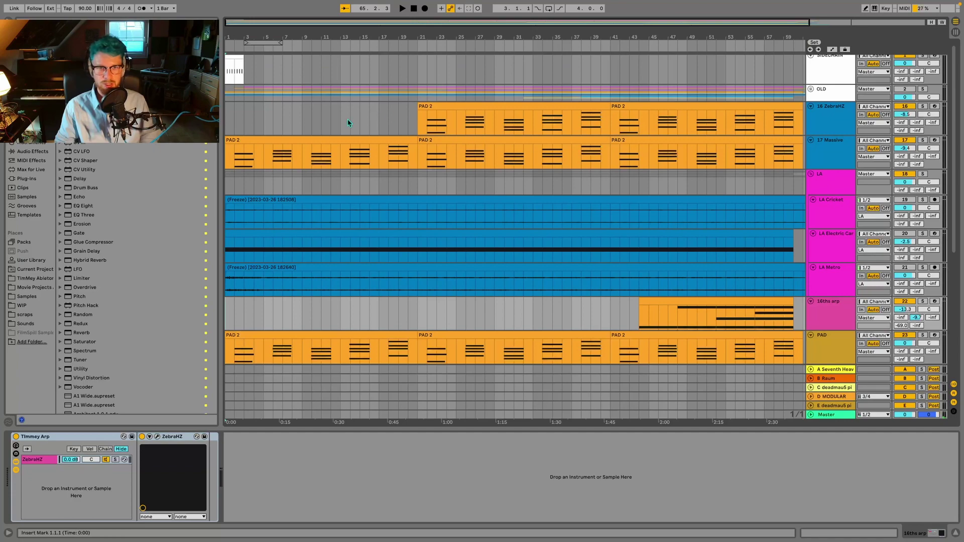
Show the 16 ZebraHZ track's device chain, view its ZebraHZ synth patch and close the plug-in window
scroll(348, 123, down, 3)
scroll(452, 123, up, 2)
click(829, 110)
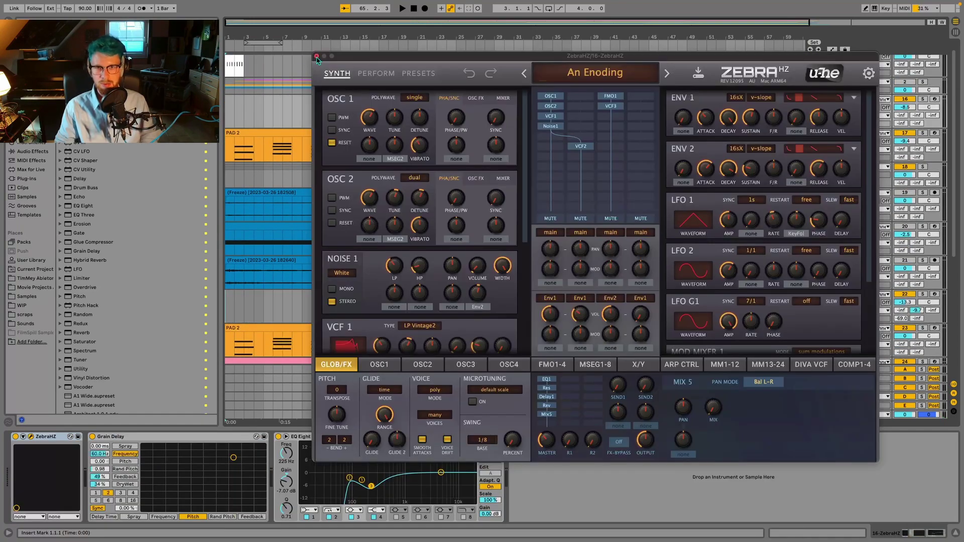
click(316, 57)
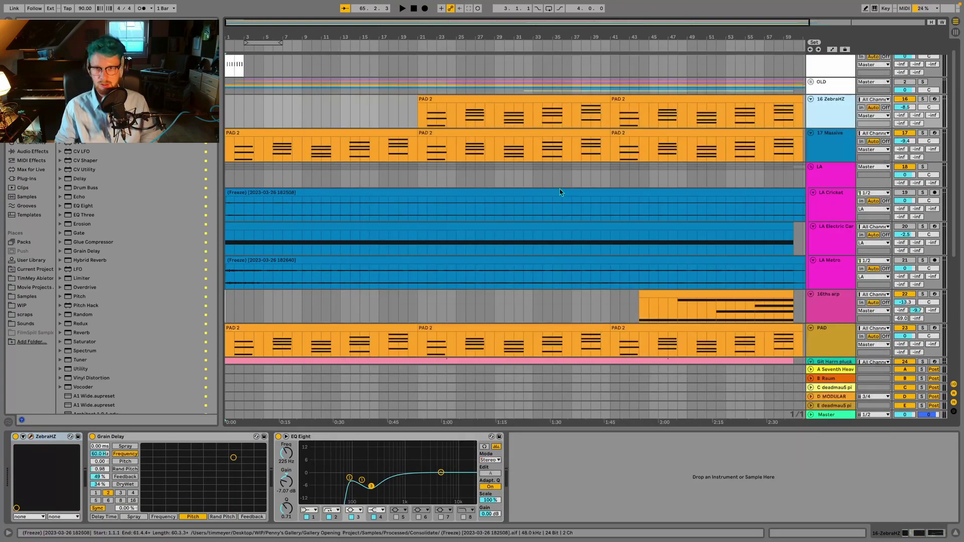
Open the Massive synth on the 17 Massive track and move its window clear of the track mixer controls
click(823, 153)
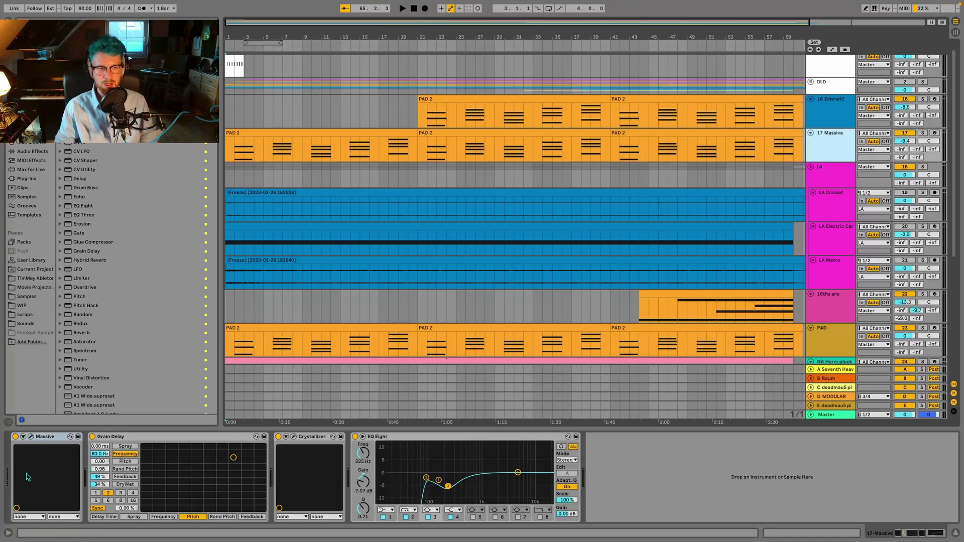
click(31, 437)
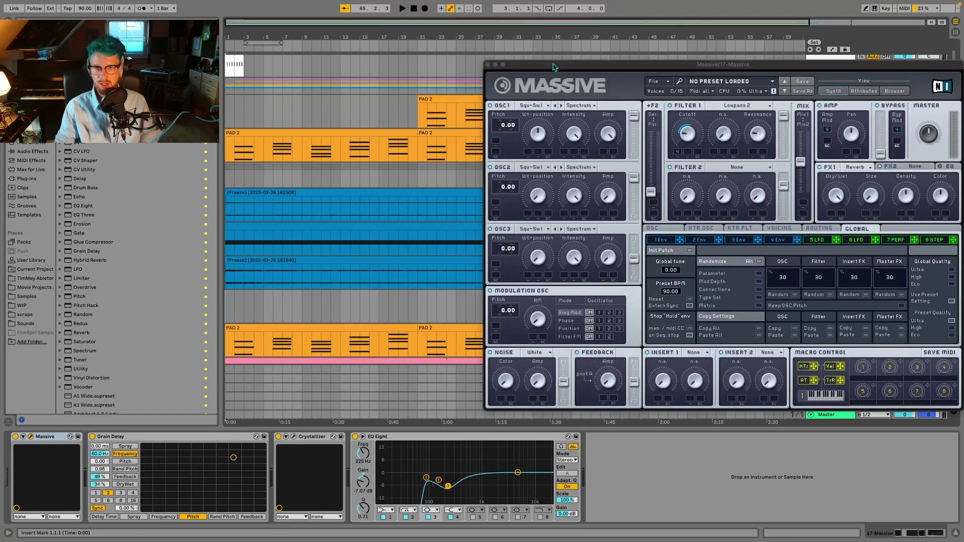
drag(553, 67, 403, 69)
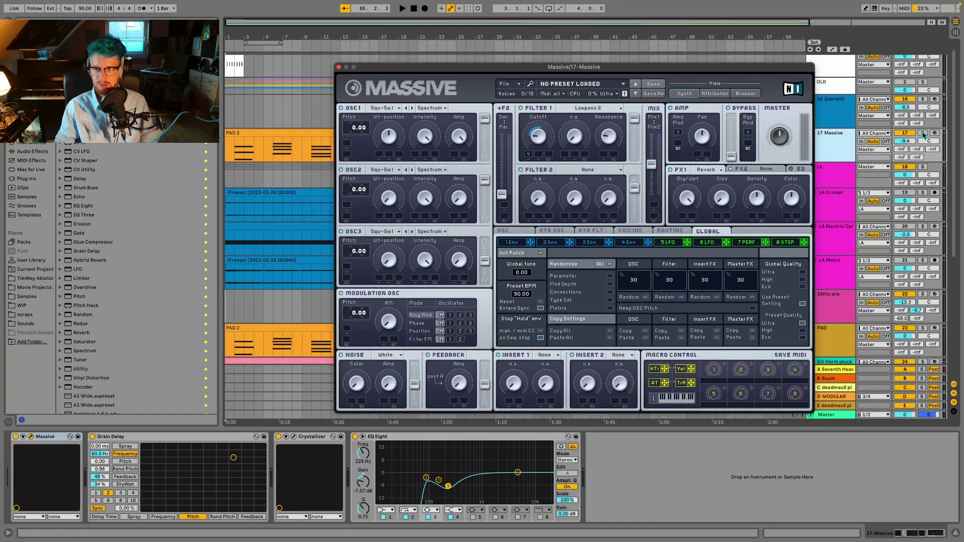
Solo the 17 Massive track, play it back and close the Massive window
click(923, 133)
key(space)
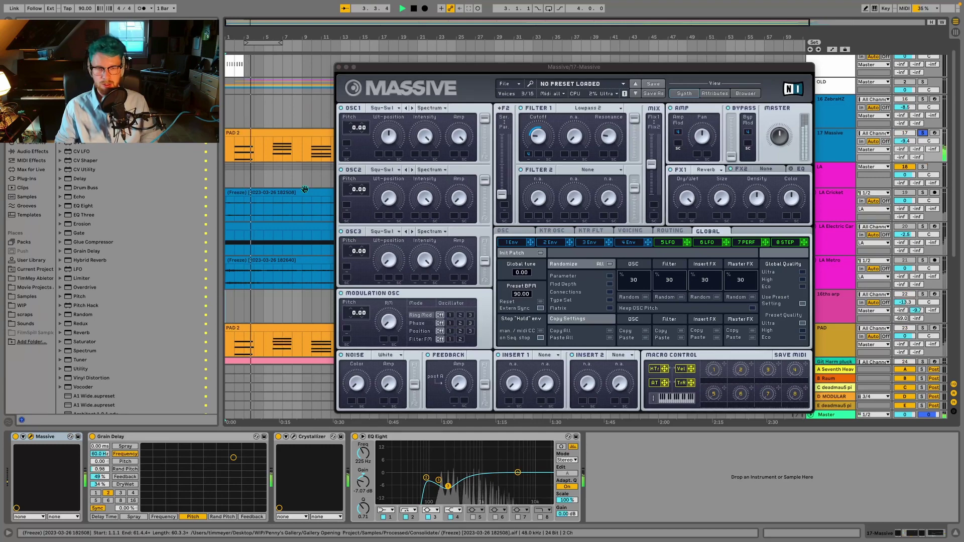
click(339, 67)
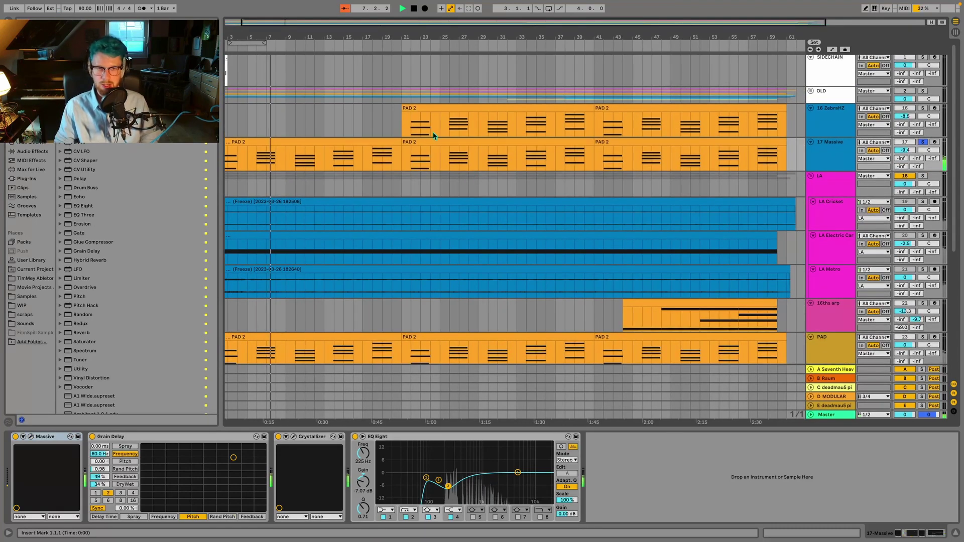
scroll(435, 136, right, 2)
scroll(431, 134, left, 3)
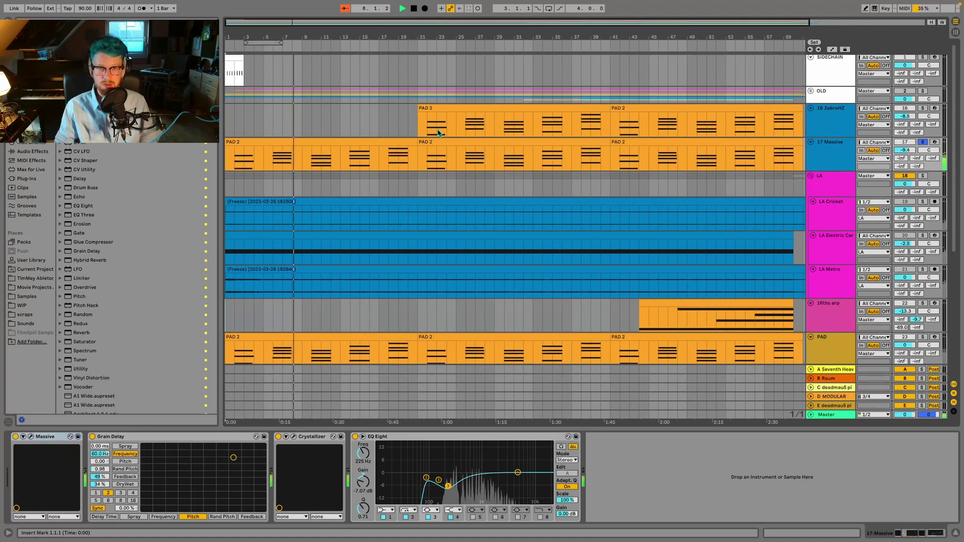
Compare 16 ZebraHZ soloed together with 17 Massive and on its own from bar 22, and clear both solos
click(922, 109)
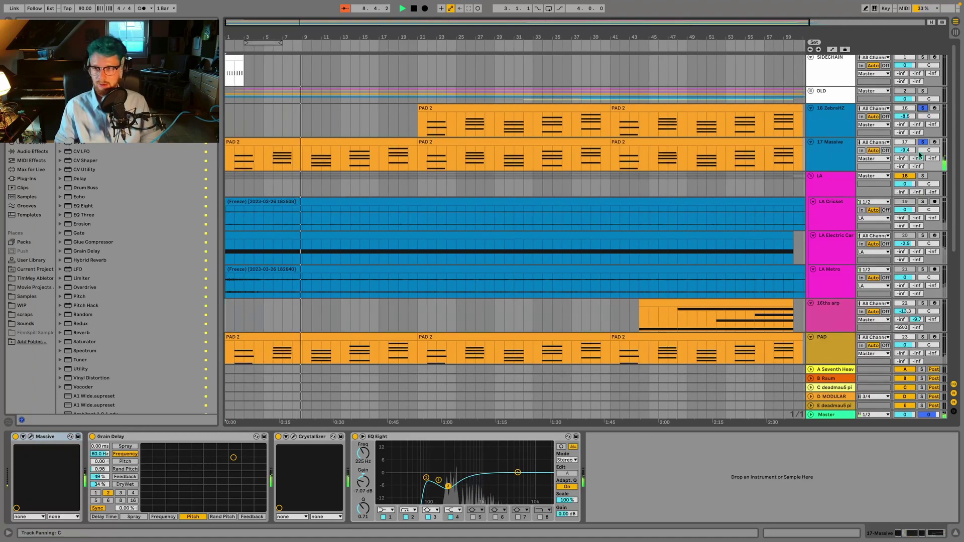
click(426, 47)
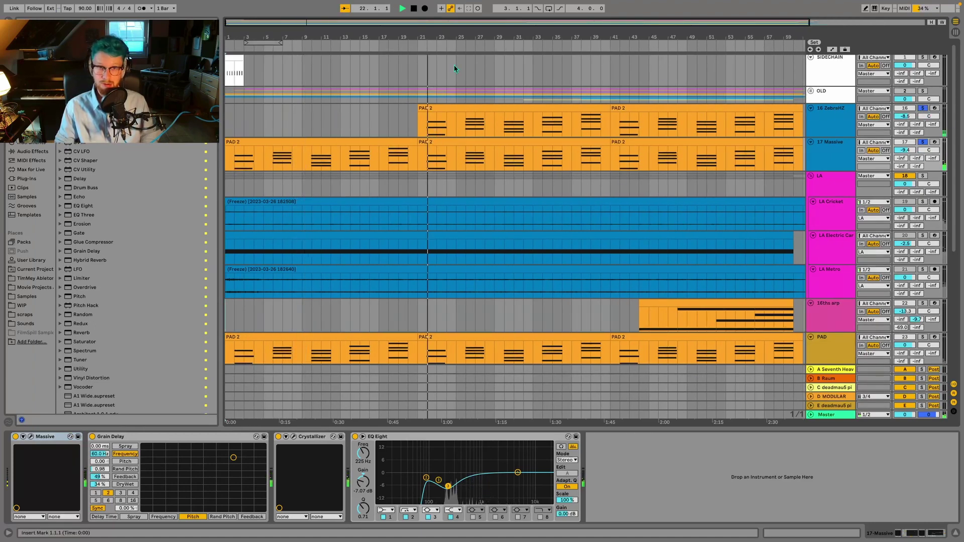
click(923, 143)
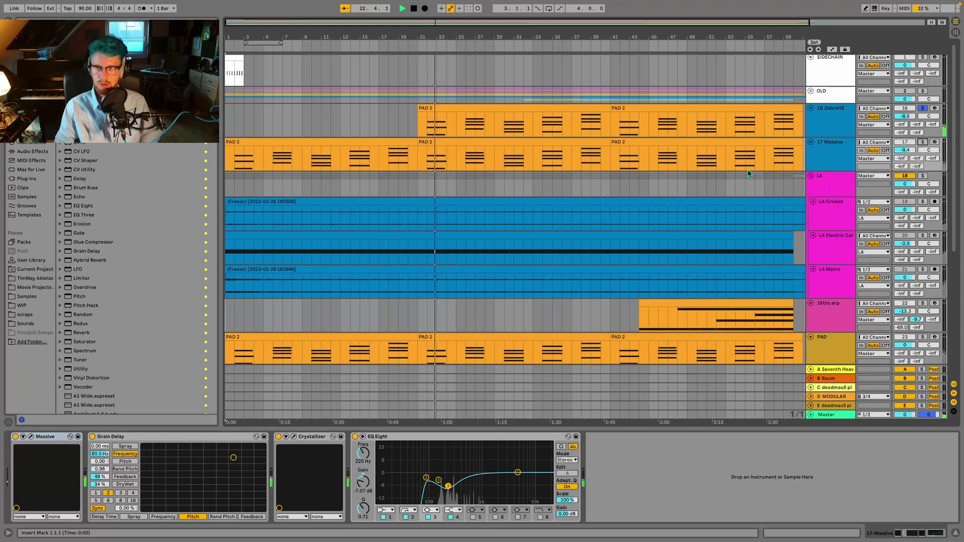
click(924, 109)
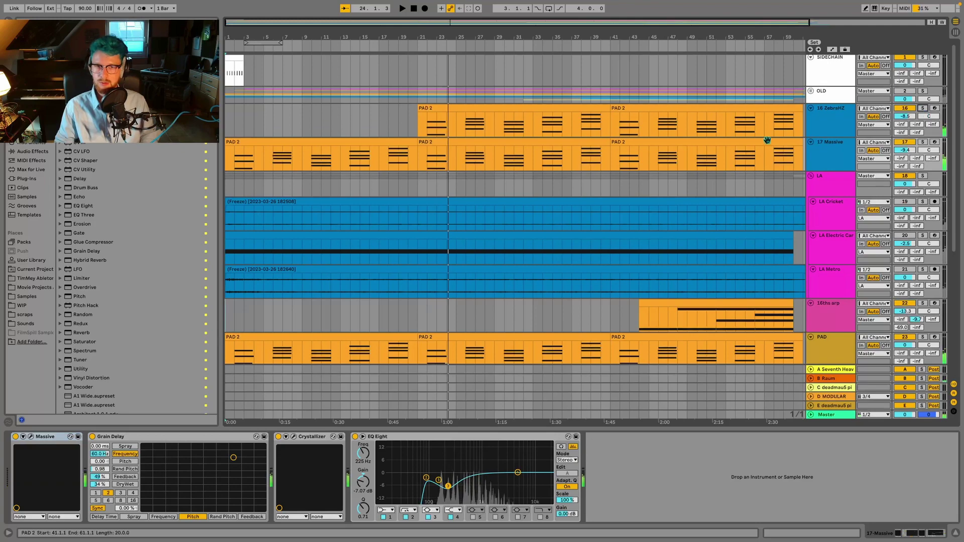
Solo the PAD track and play it from around bar 21
scroll(597, 167, down, 3)
scroll(578, 164, down, 3)
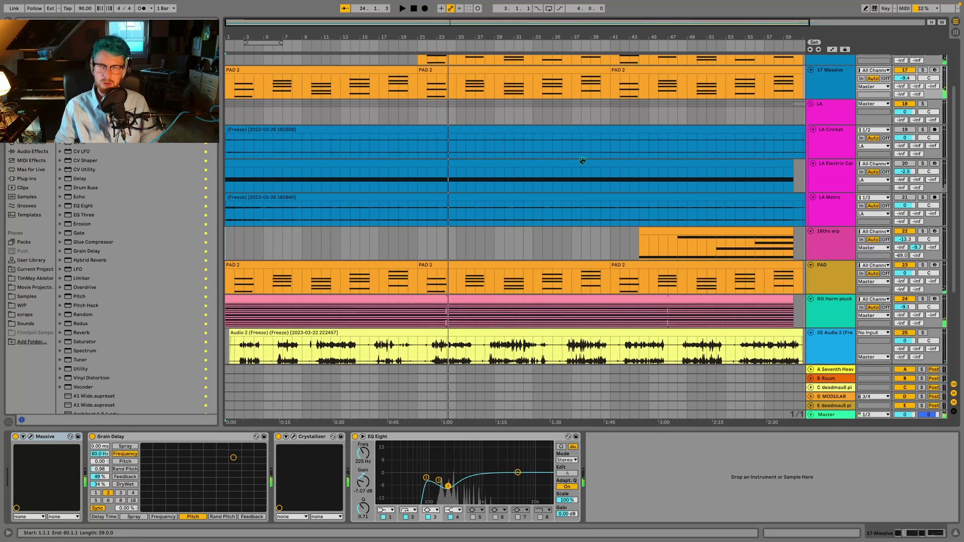
scroll(592, 164, down, 2)
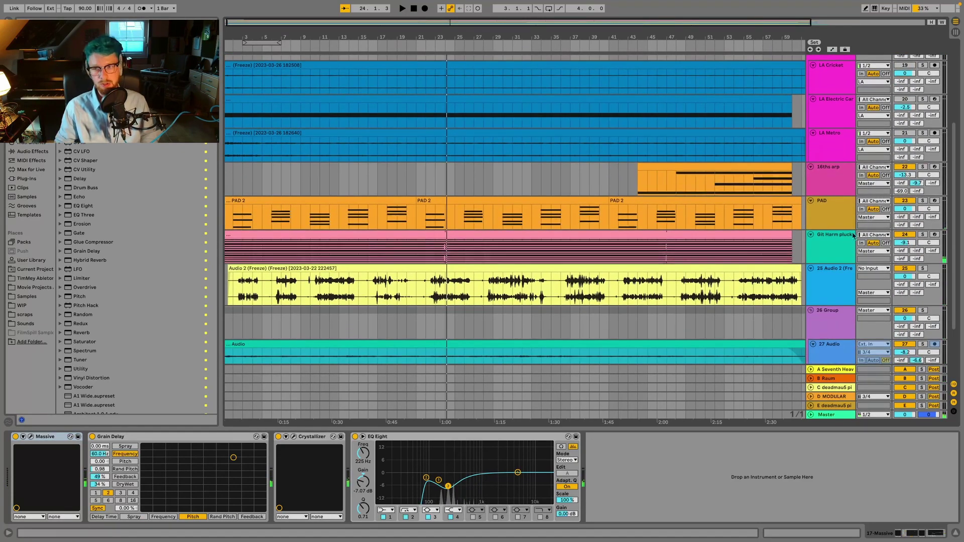
scroll(564, 253, down, 3)
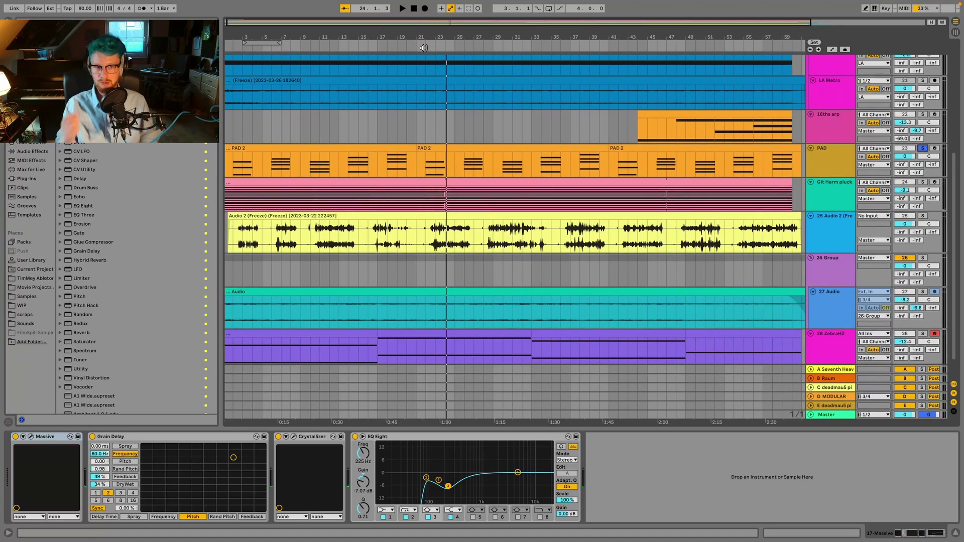
key(space)
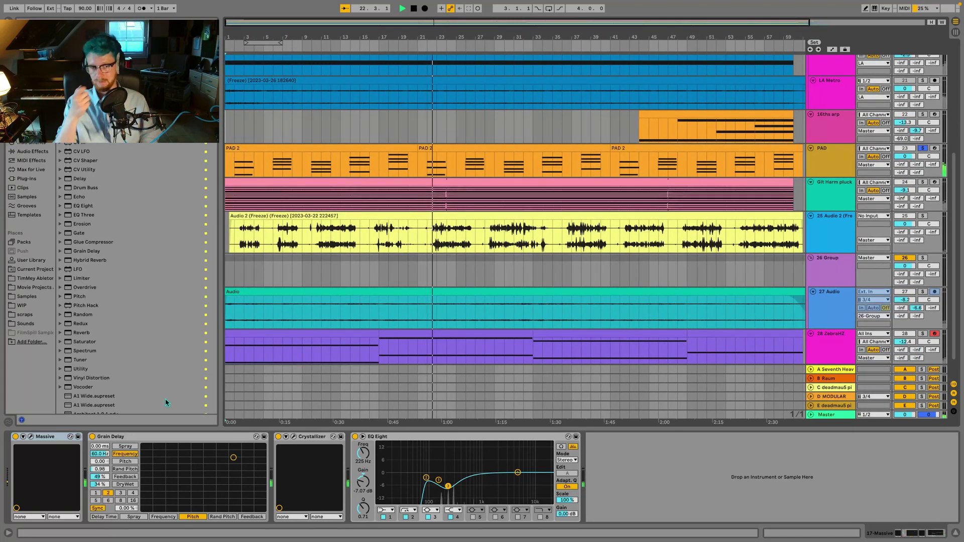
View 17 Massive's synth settings while the soloed PAD track plays, close the synth window, and end playback and the solo
click(31, 437)
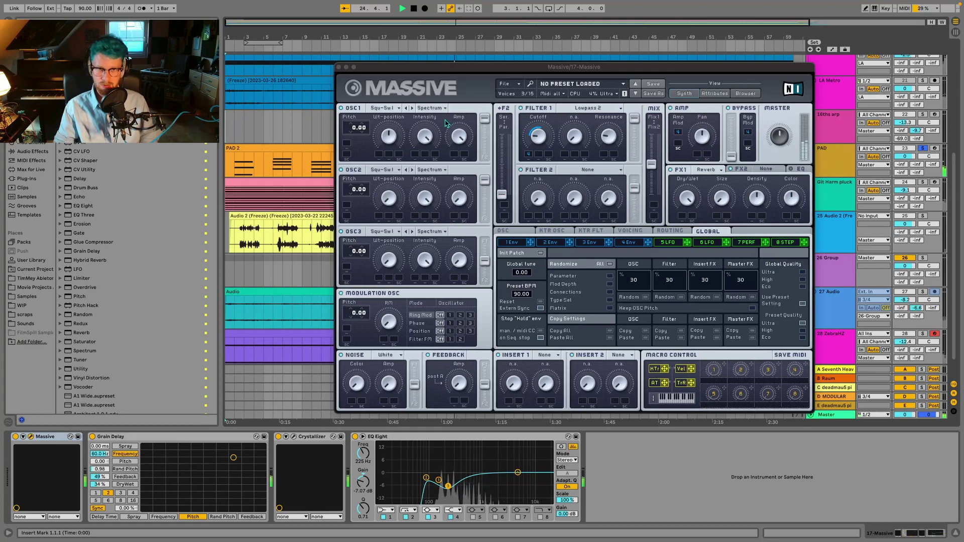
click(339, 66)
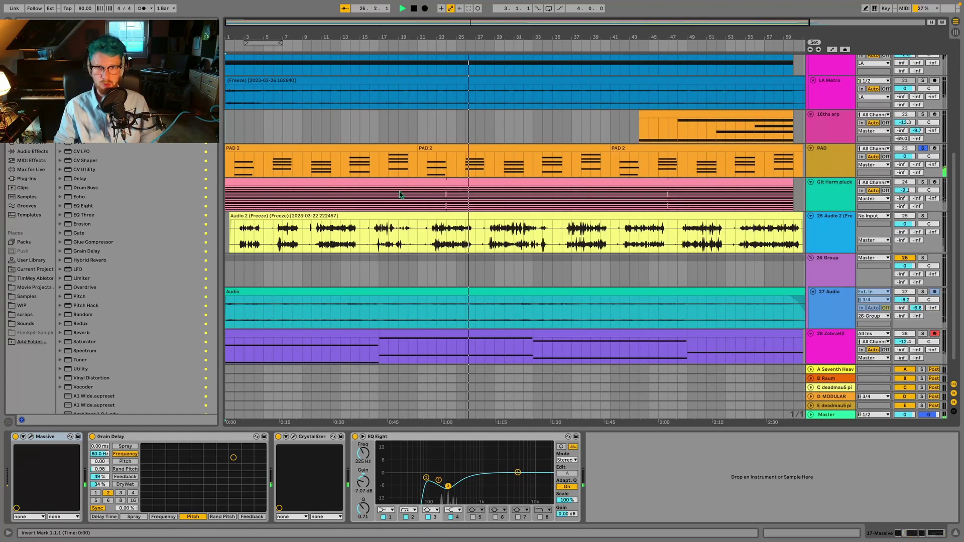
scroll(518, 198, up, 2)
scroll(518, 198, up, 5)
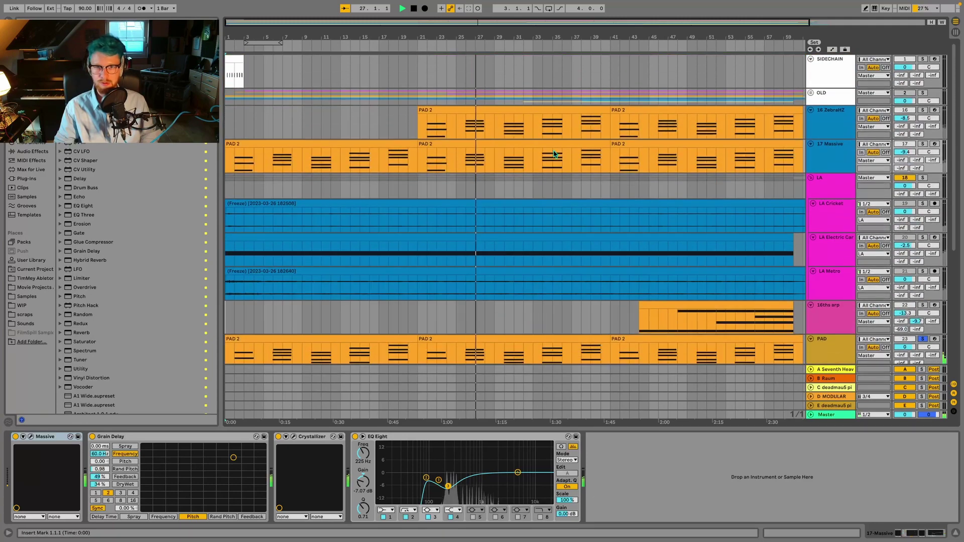
scroll(518, 198, down, 2)
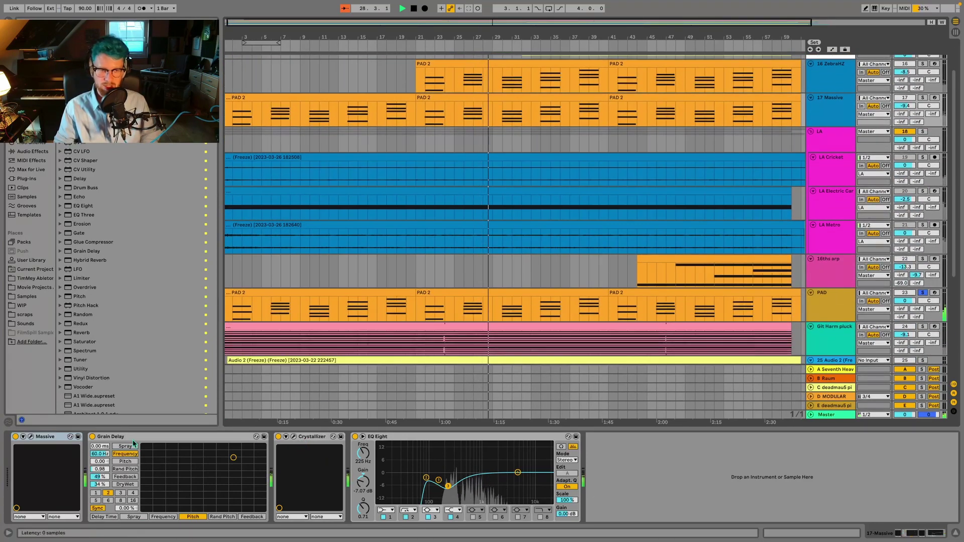
scroll(846, 321, up, 3)
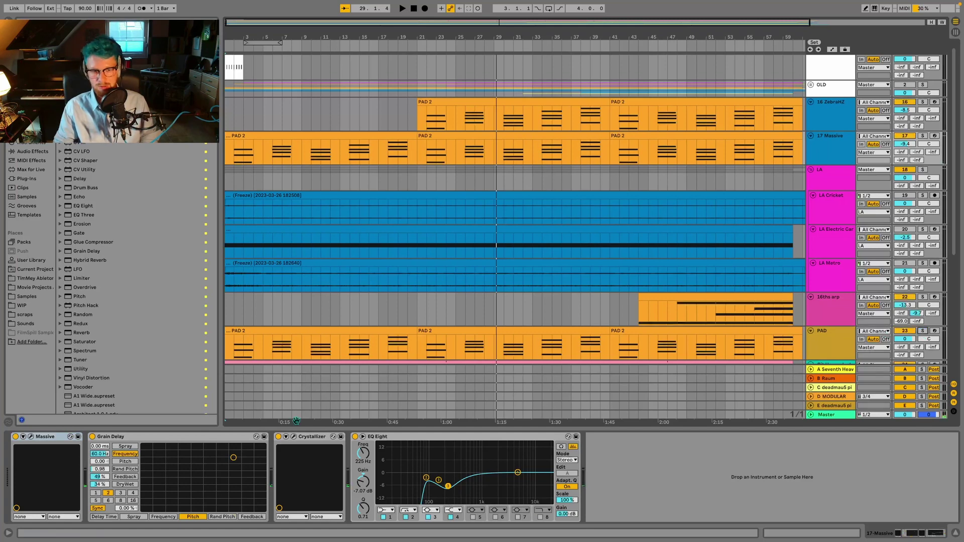
Open the Crystallizer effect on the 17 Massive track, look at its settings and close its window
click(294, 436)
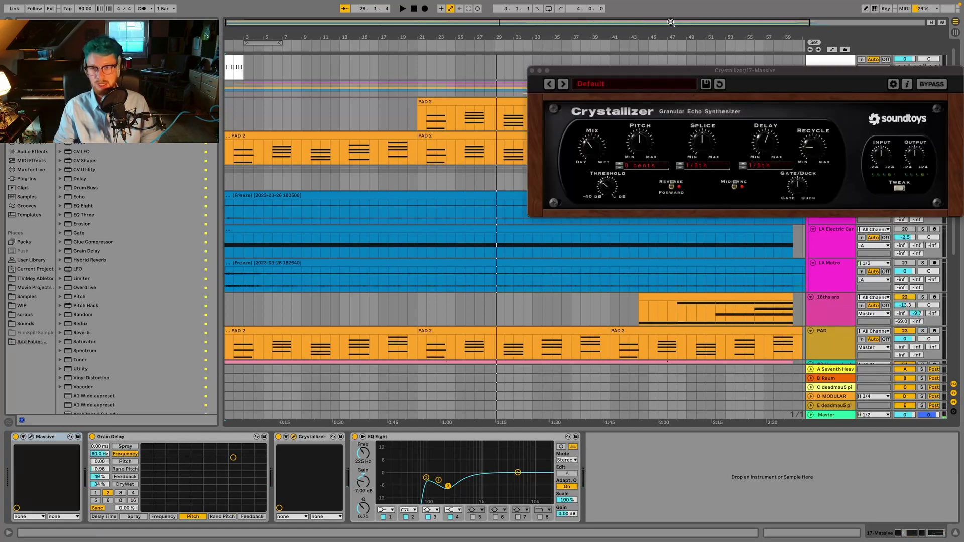
drag(654, 72, 518, 75)
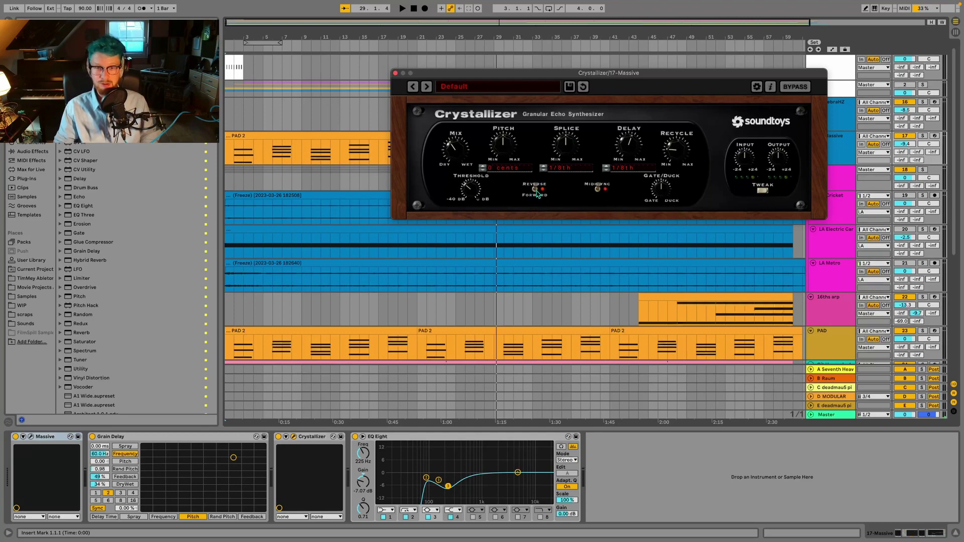
click(396, 74)
scroll(744, 191, down, 1)
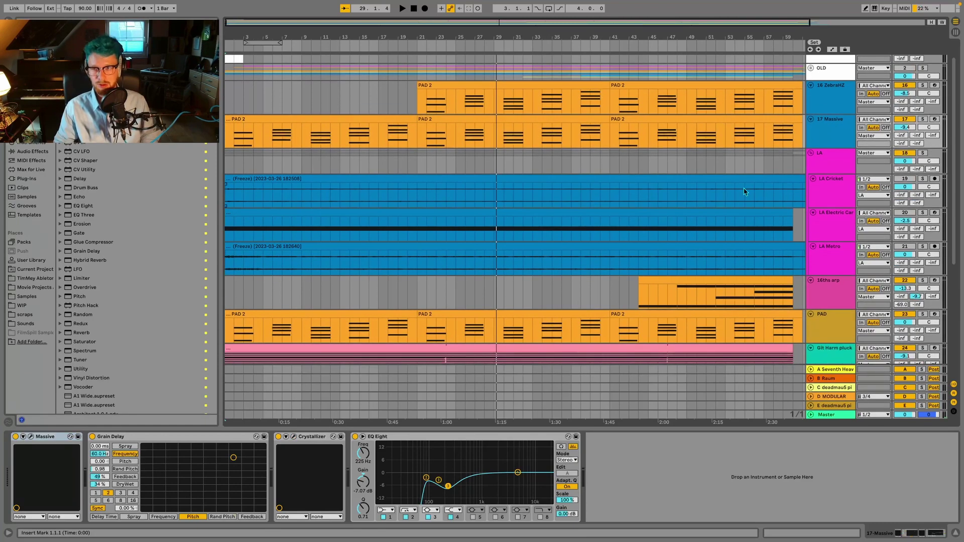
Show the PAD track's device chain with Serum, Auto Pan, Delay and OTT
scroll(744, 192, down, 1)
scroll(797, 165, down, 1)
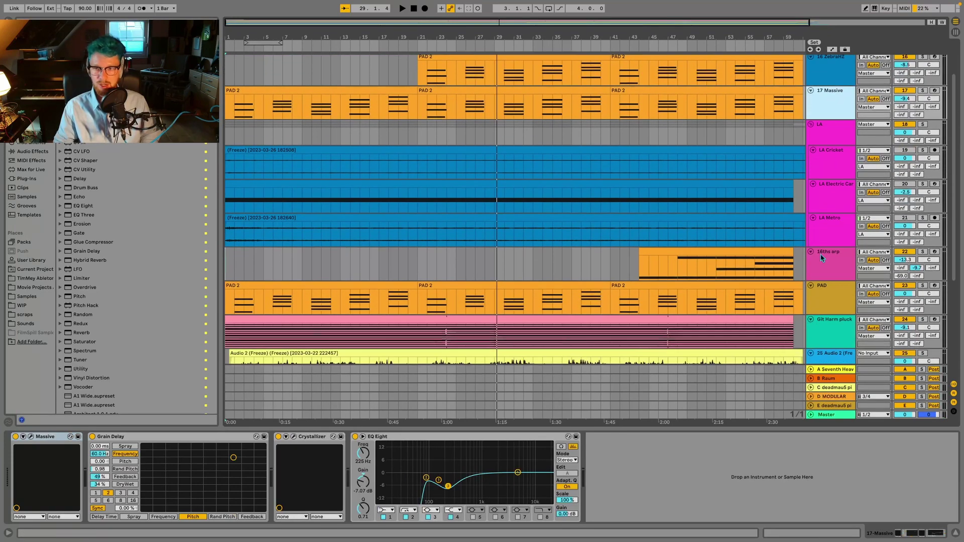
scroll(823, 259, down, 2)
click(825, 264)
scroll(747, 249, down, 2)
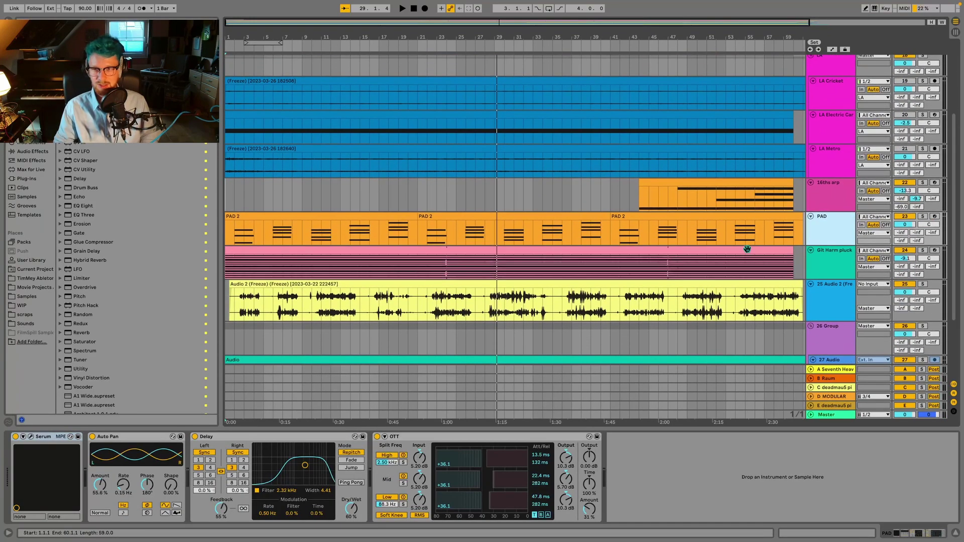
Solo the Git Harm plucks track, play it from the start, and look along its device chain
click(833, 296)
click(842, 276)
scroll(215, 465, left, 3)
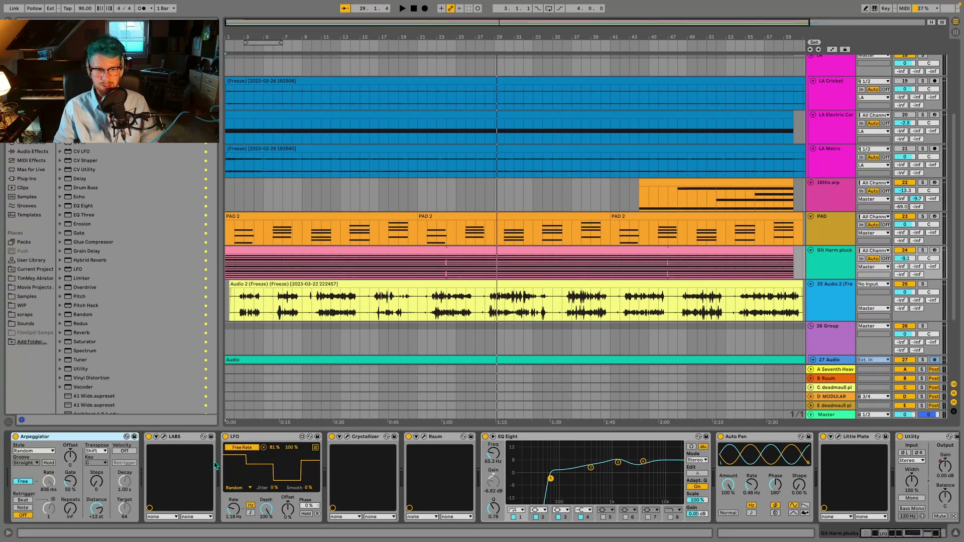
click(922, 250)
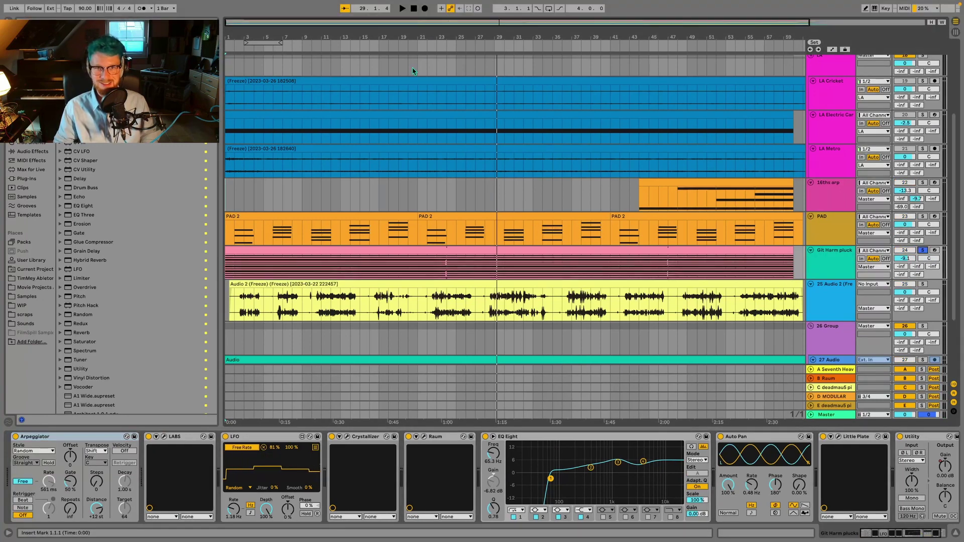
click(401, 9)
scroll(492, 475, right, 2)
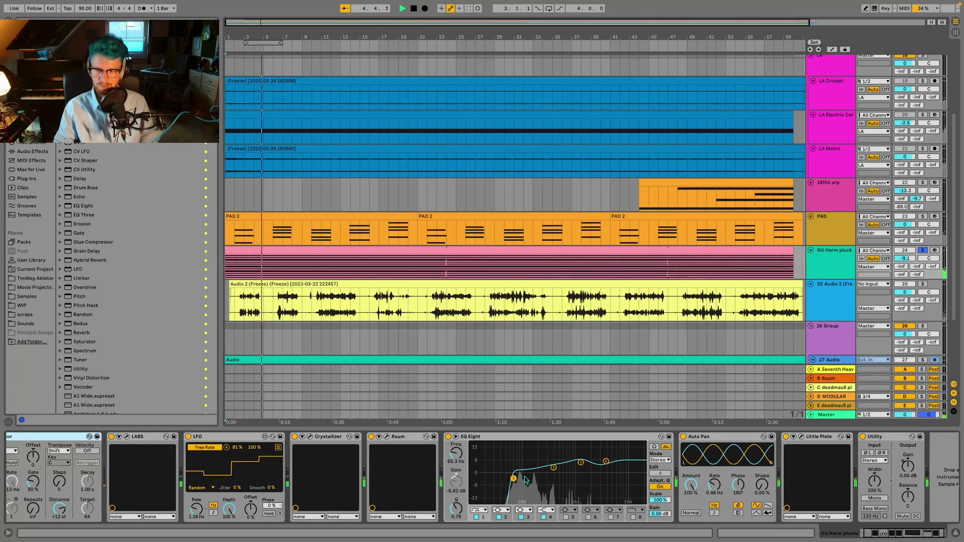
scroll(351, 477, left, 2)
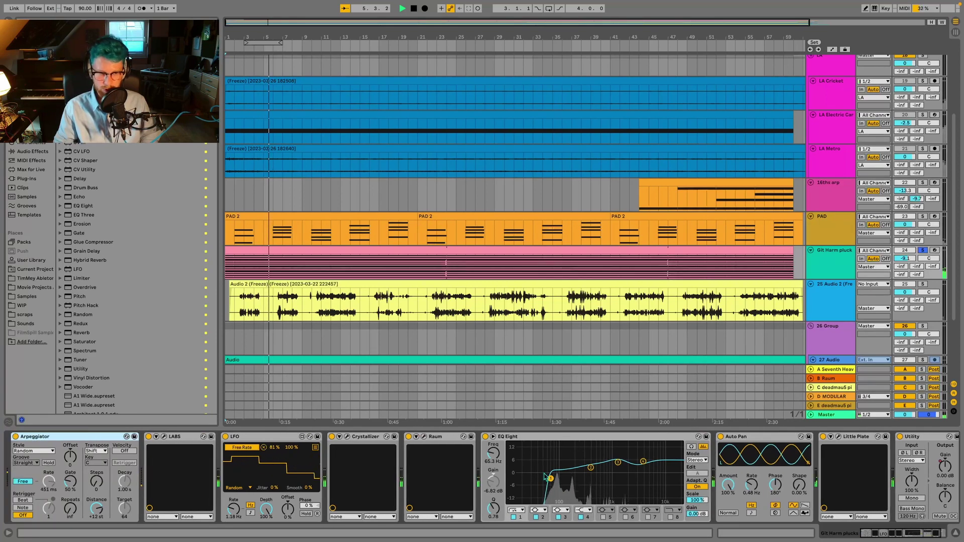
View the LABS instrument's settings on the Git Harm plucks track, close its window, and examine the LFO and effects during playback
click(164, 436)
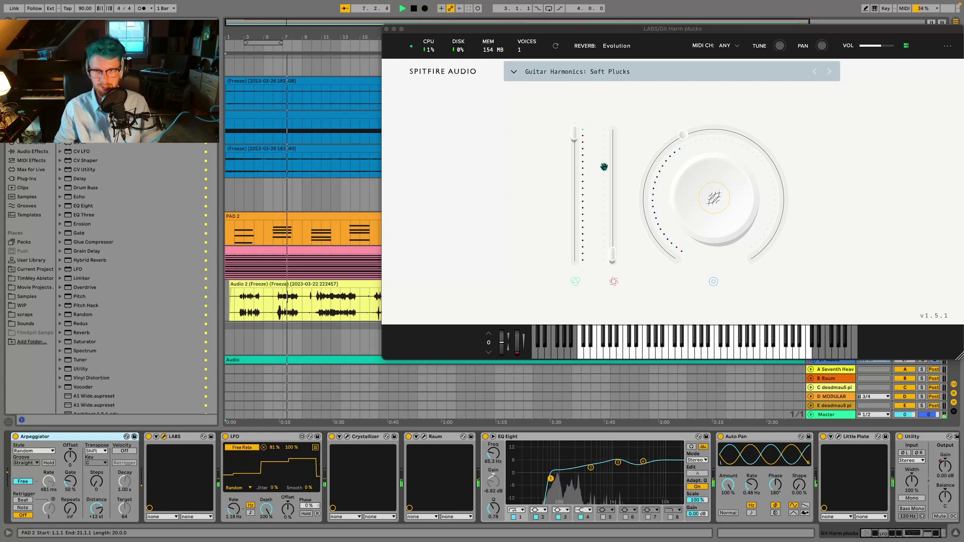
click(386, 29)
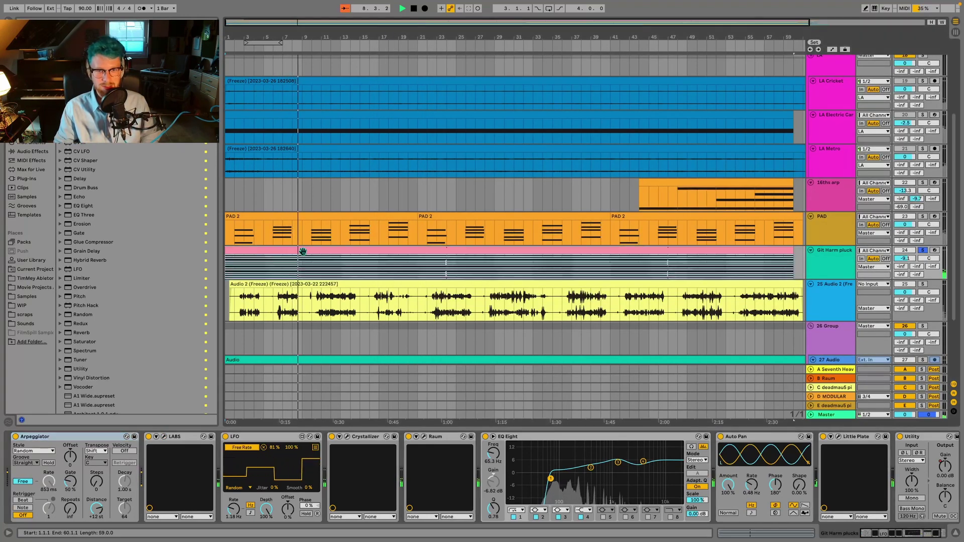
click(325, 261)
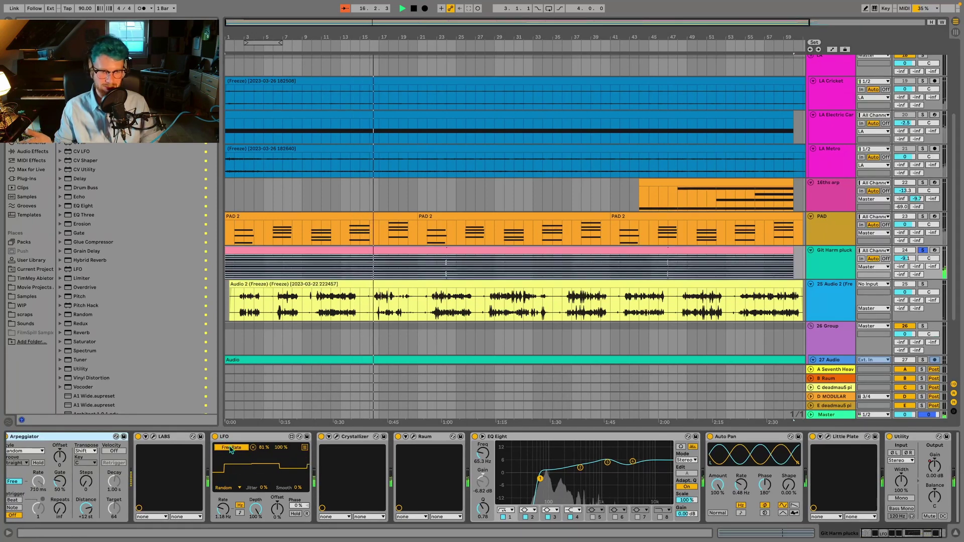
click(231, 449)
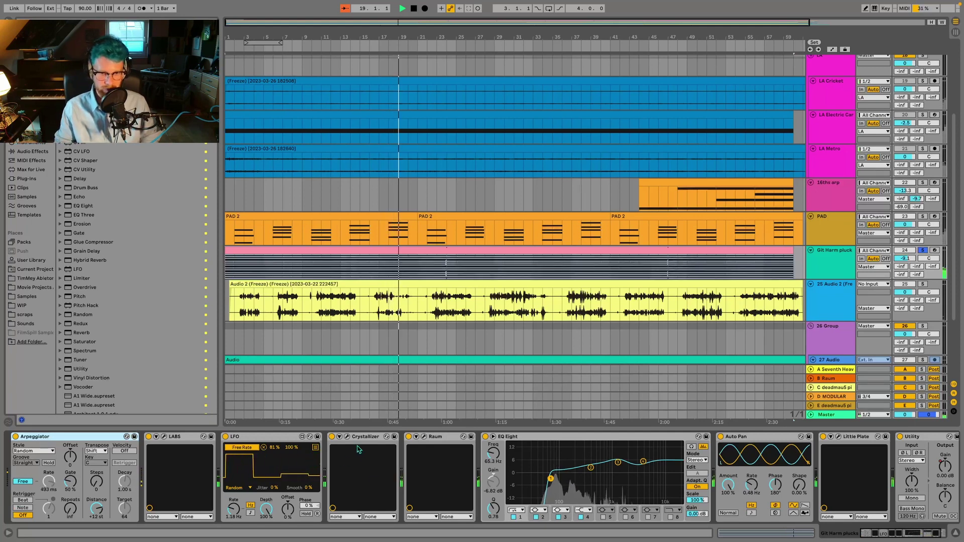
scroll(361, 447, right, 3)
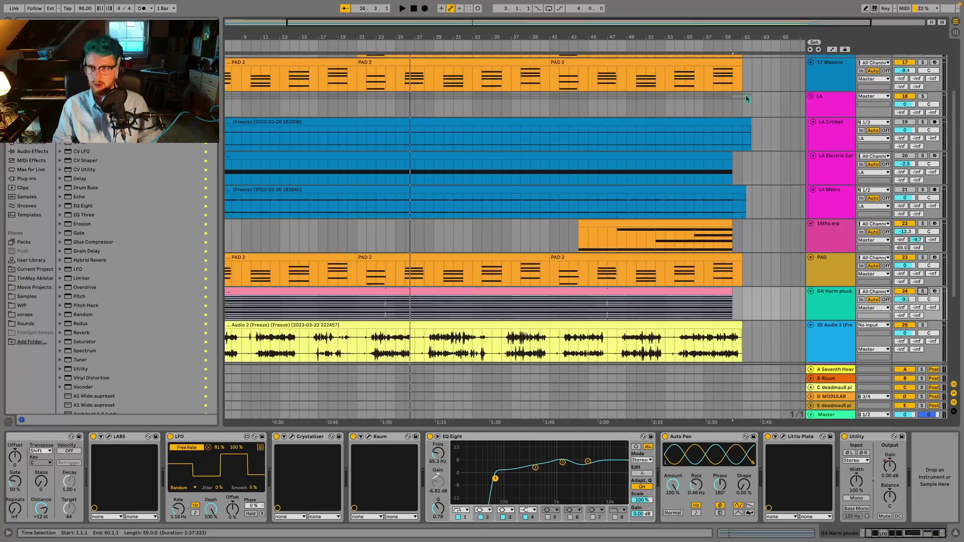
Audition the LA group in solo, end playback and the solo, and collapse the group
scroll(793, 185, up, 3)
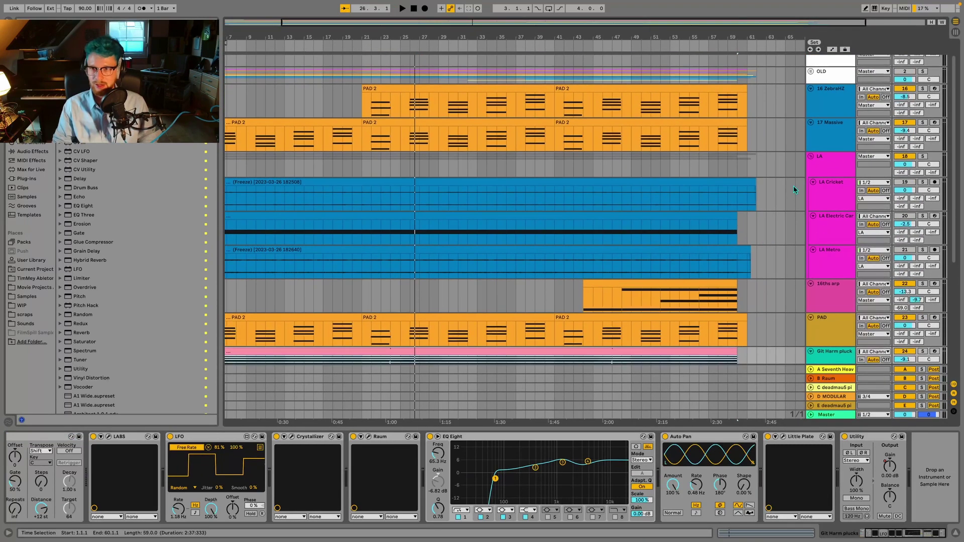
scroll(794, 189, left, 3)
click(838, 162)
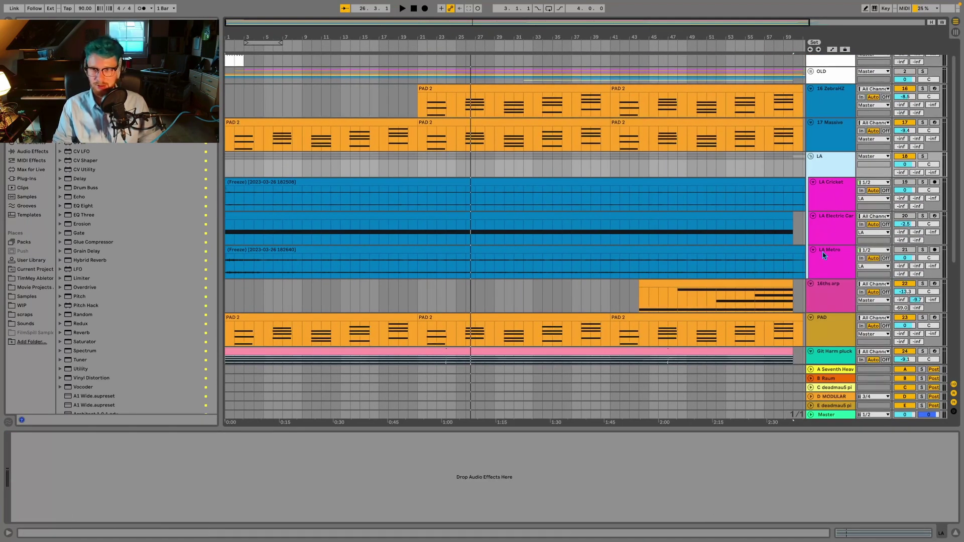
click(923, 157)
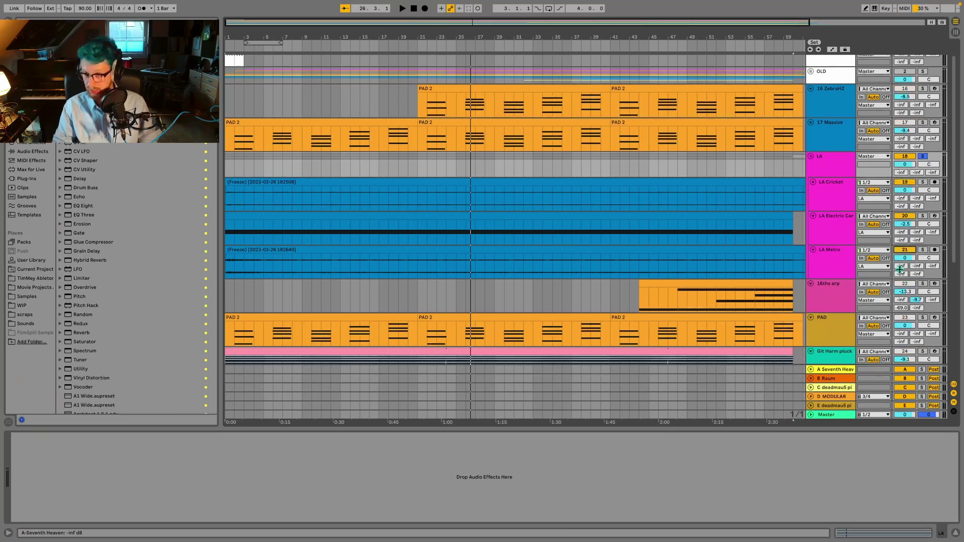
key(space)
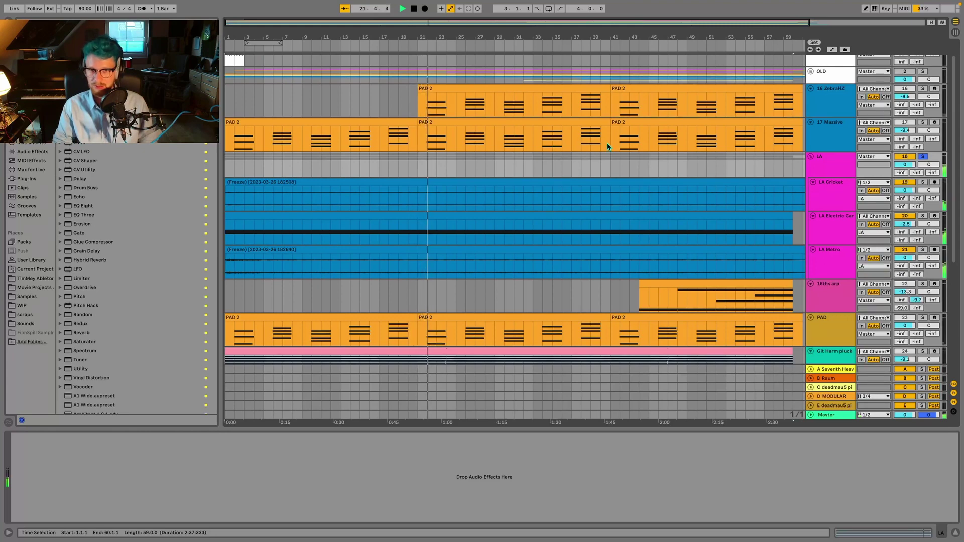
key(space)
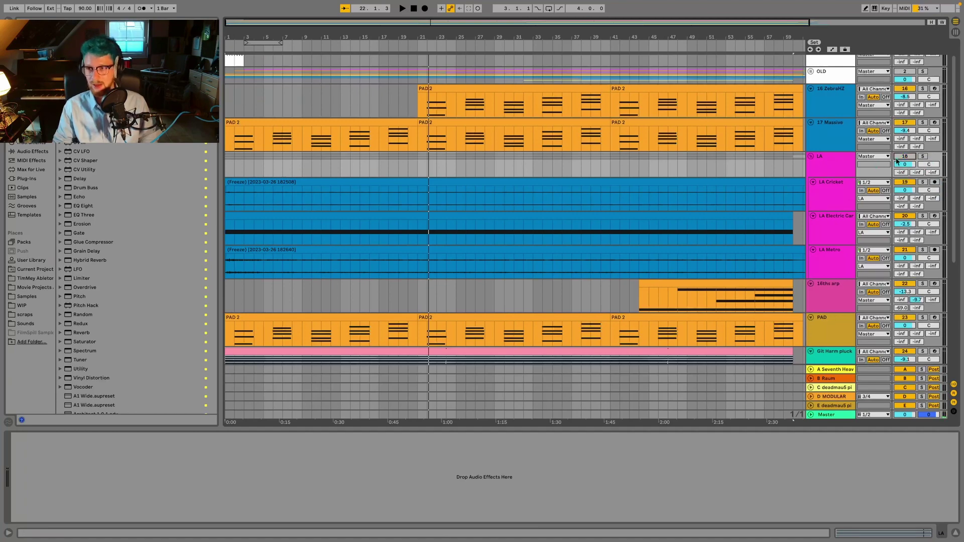
click(811, 156)
Solo the 27 Audio track and play it from around bar 20
scroll(825, 162, down, 5)
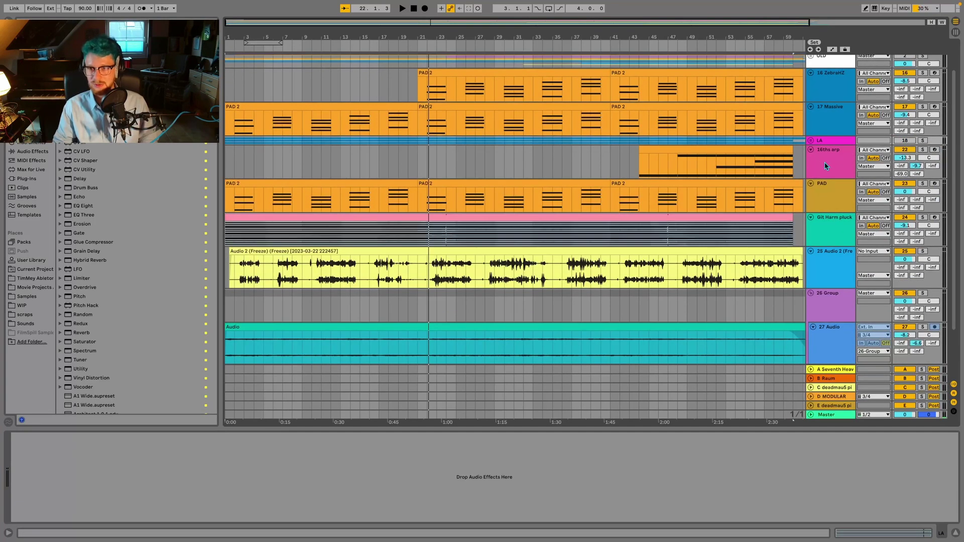
click(832, 282)
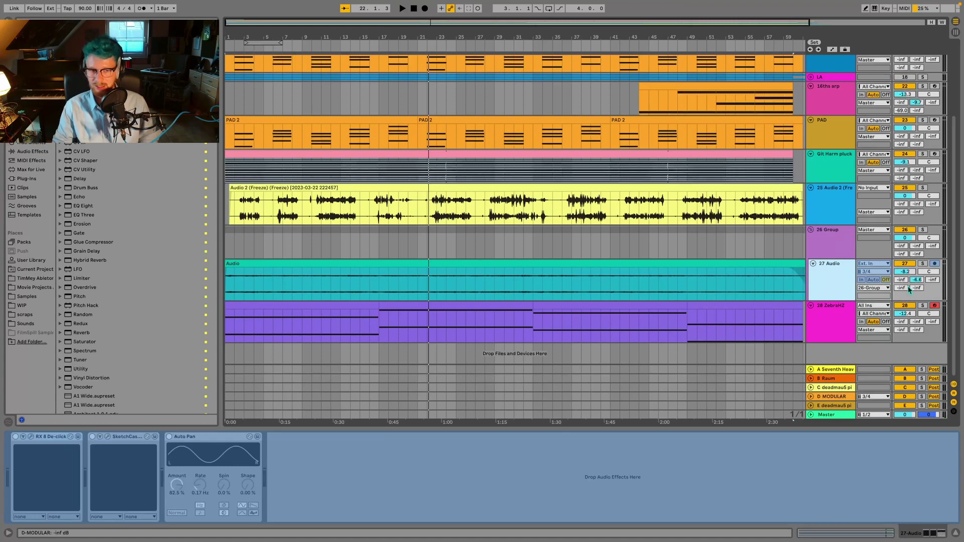
click(922, 265)
click(408, 49)
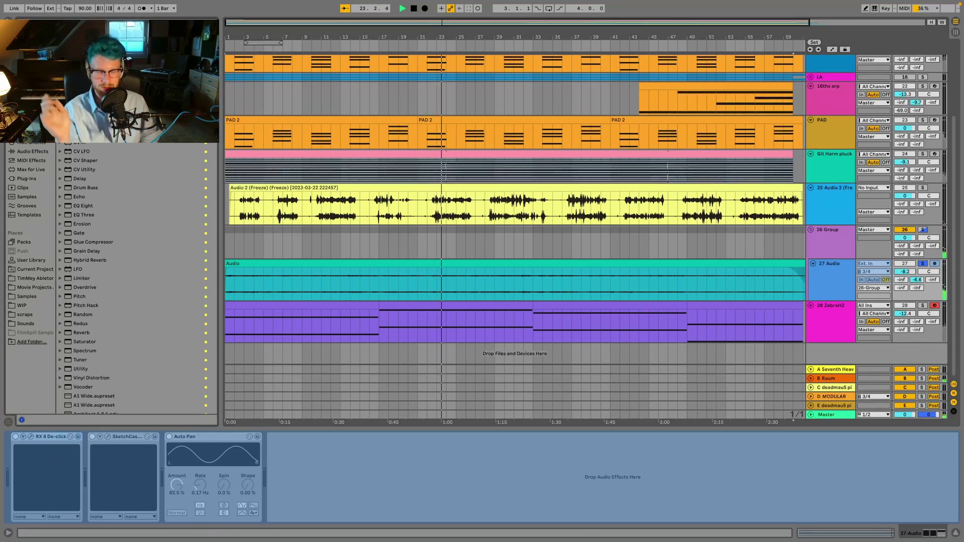
key(super+f)
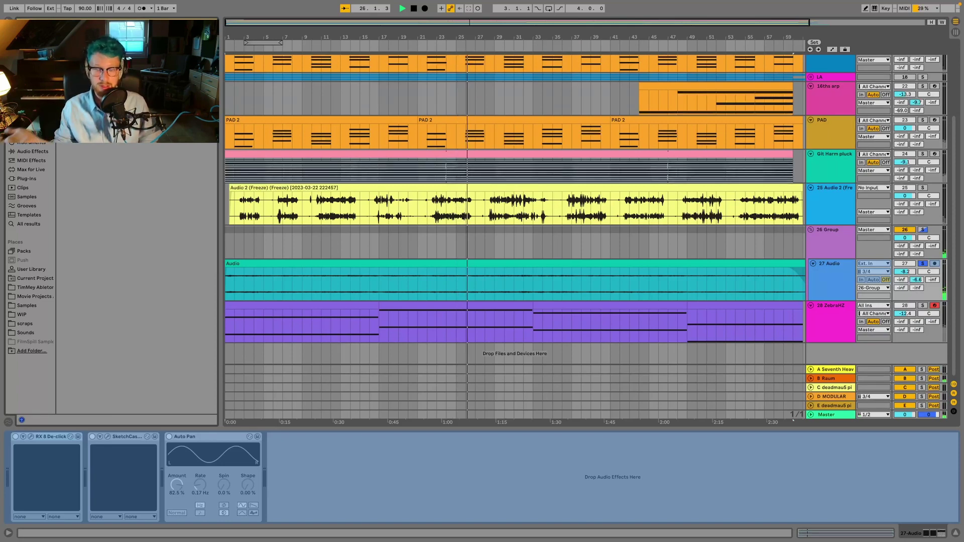
click(337, 198)
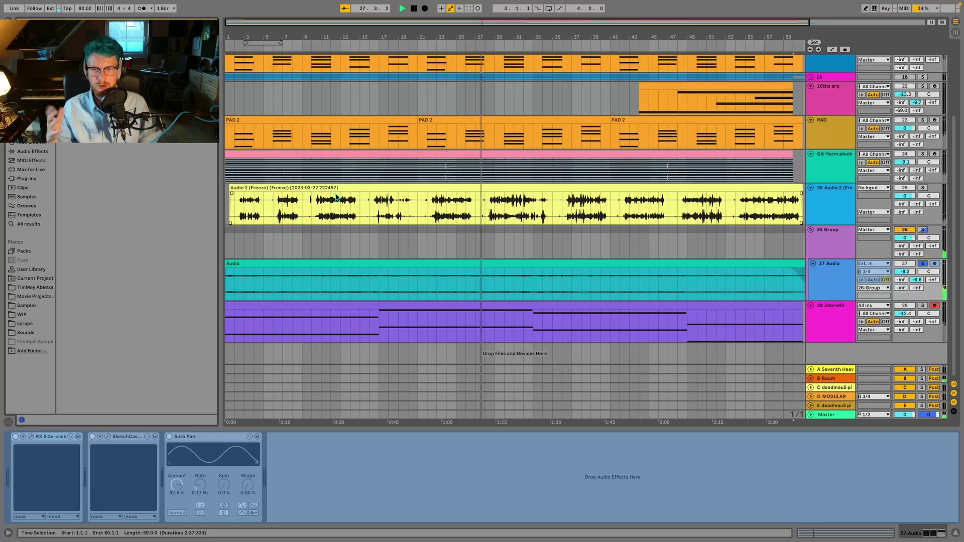
click(47, 453)
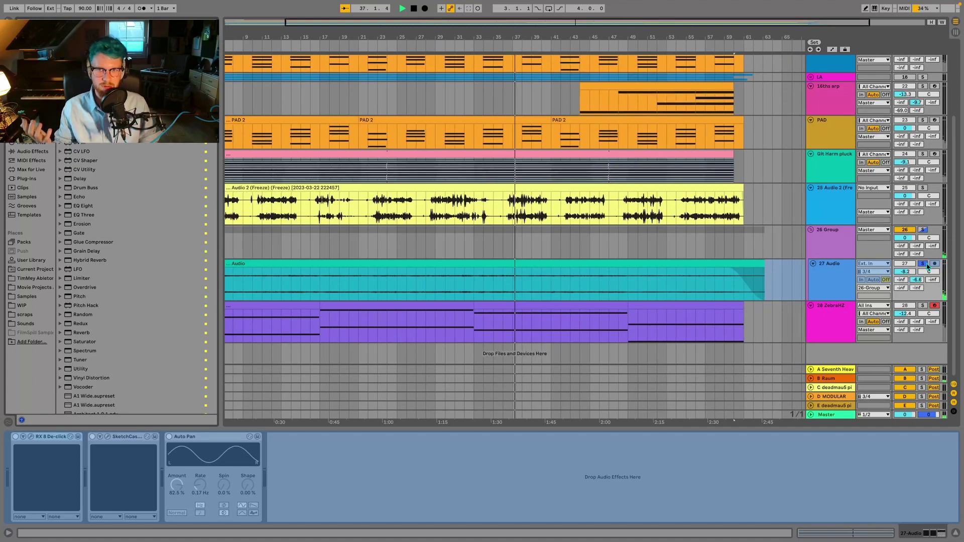
scroll(642, 178, up, 4)
scroll(643, 178, down, 3)
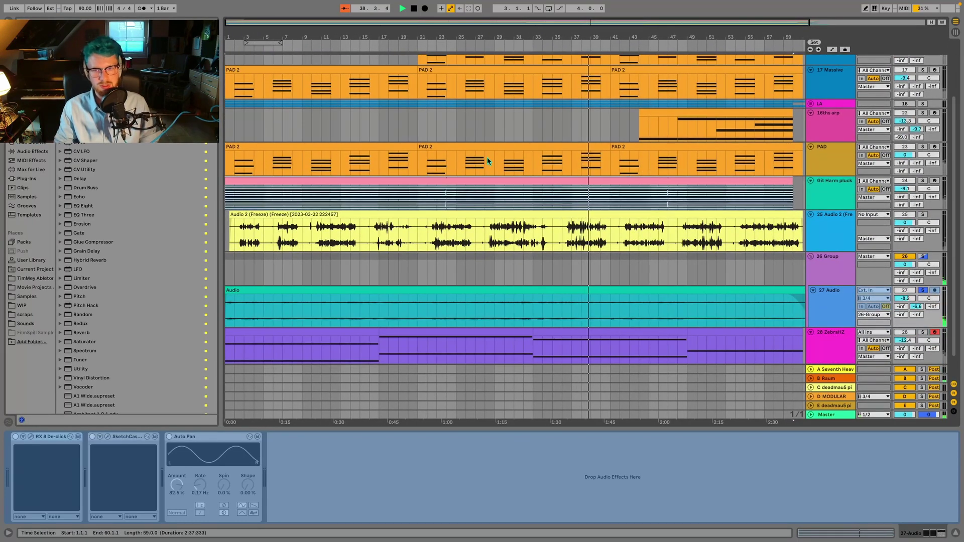
scroll(646, 194, down, 1)
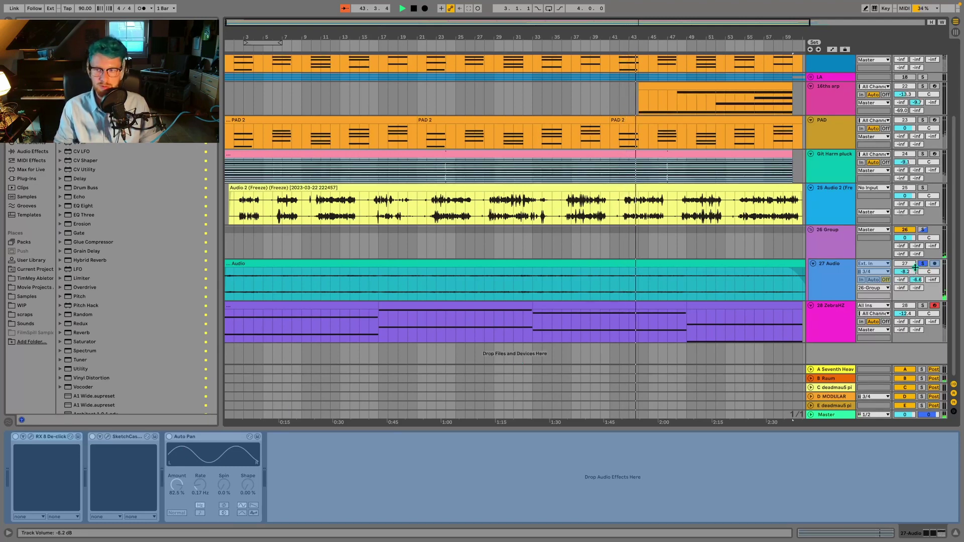
Play the 28 ZebraHZ track in solo from the start, view its synth settings, and close the synth window
click(923, 305)
key(space)
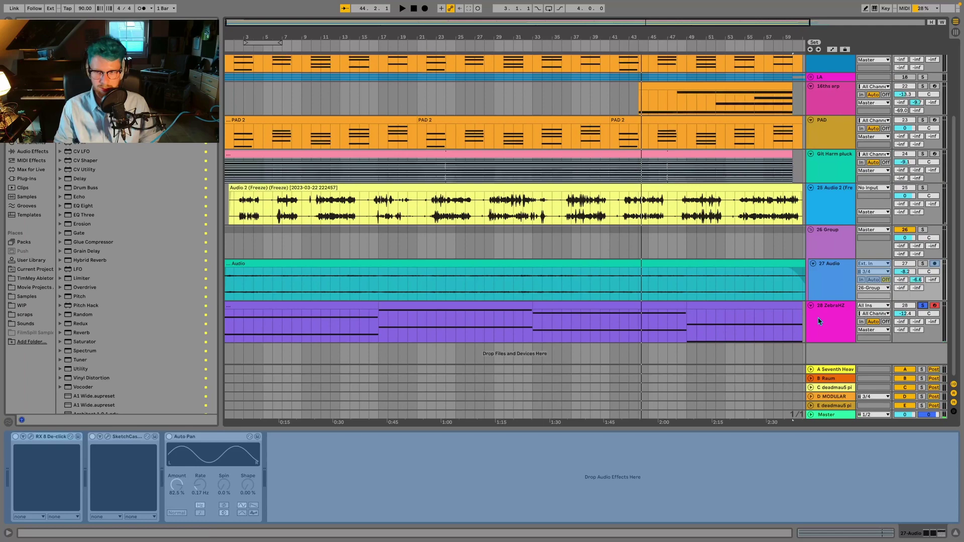
click(820, 321)
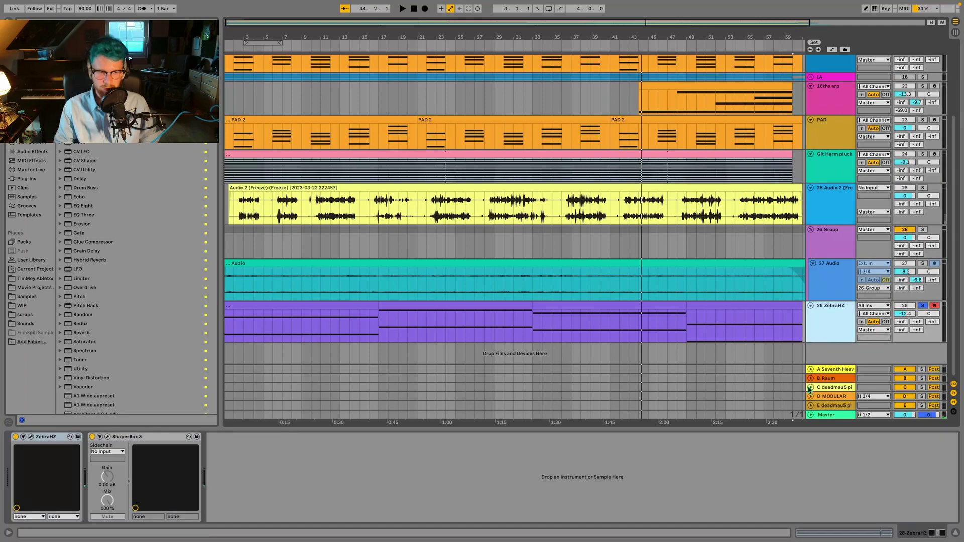
key(Home)
key(space)
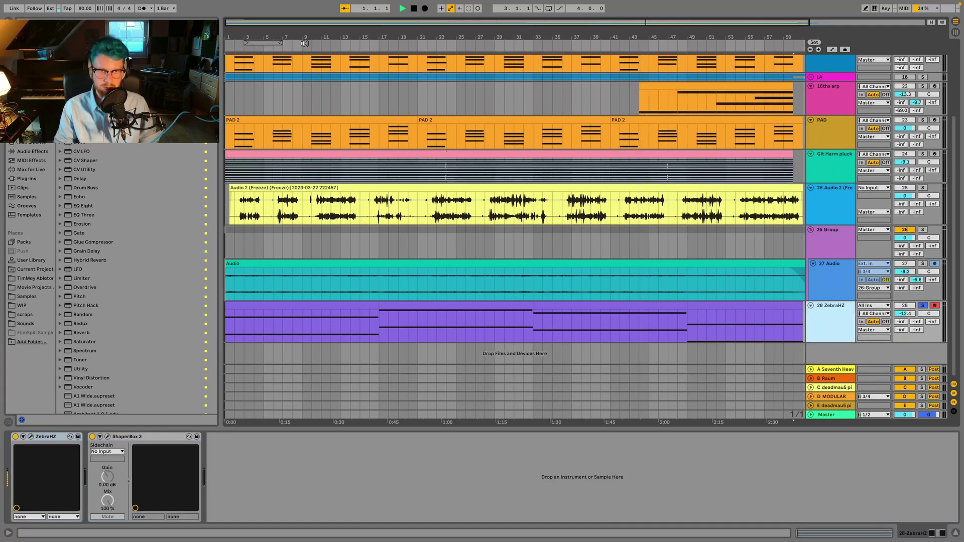
click(30, 437)
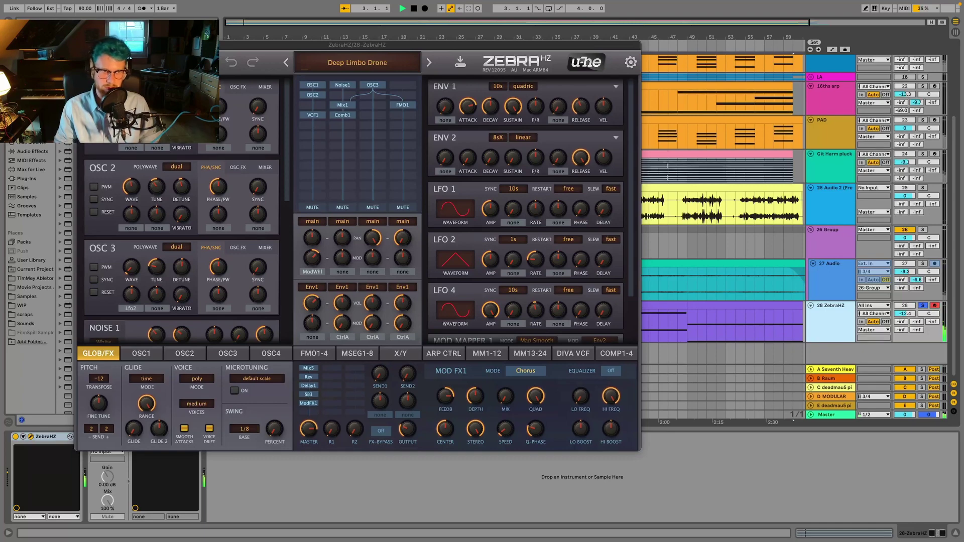
click(81, 44)
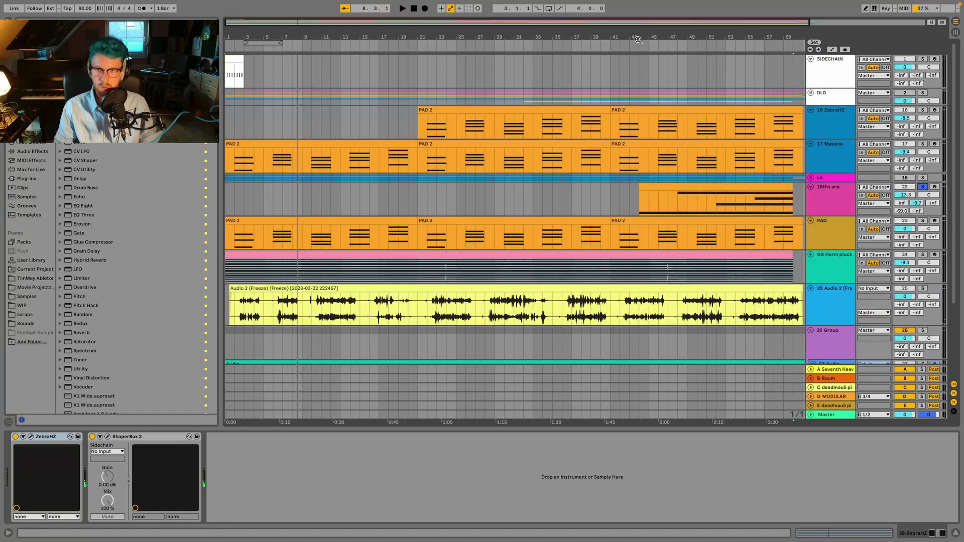
Play the soloed 16ths arp track from around bar 44, and audition the 25 Audio 2 track in solo
click(643, 48)
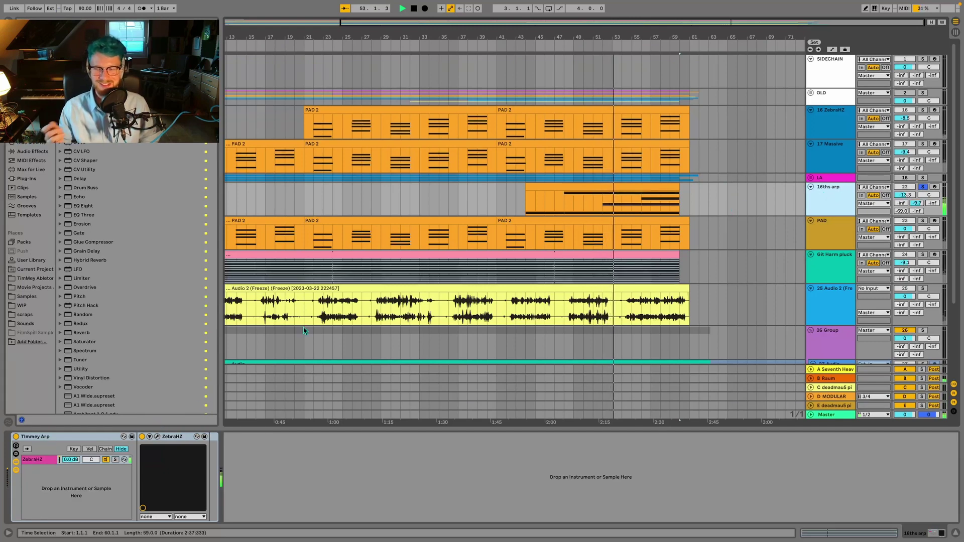
key(space)
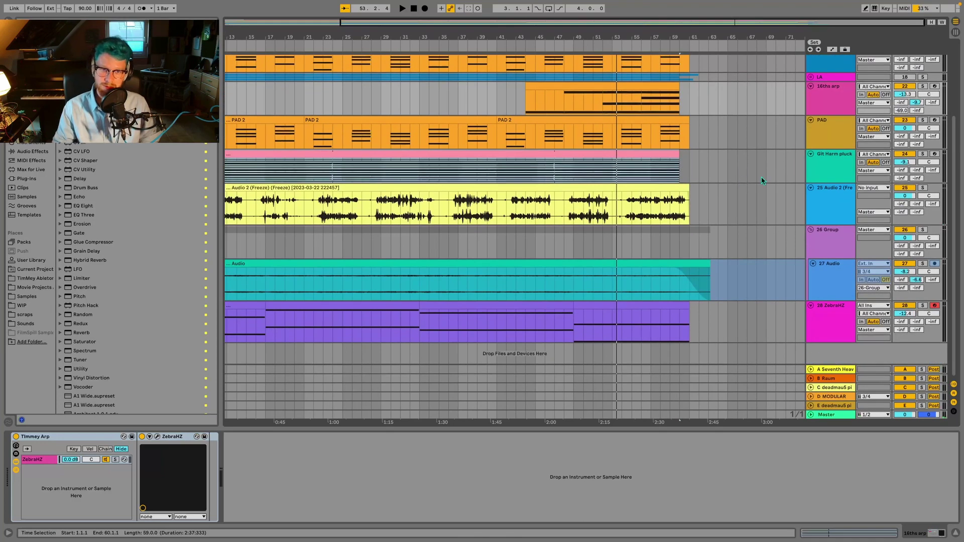
scroll(753, 181, left, 5)
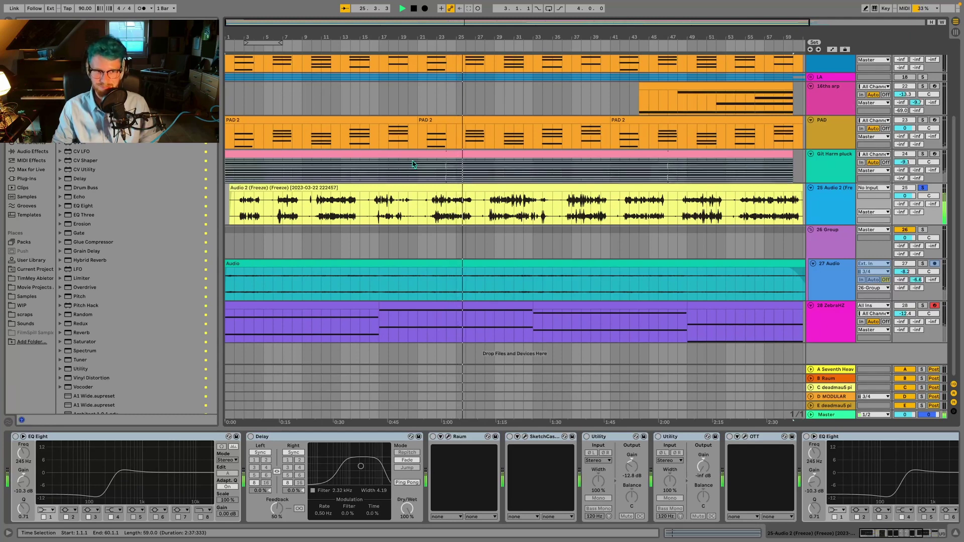
key(space)
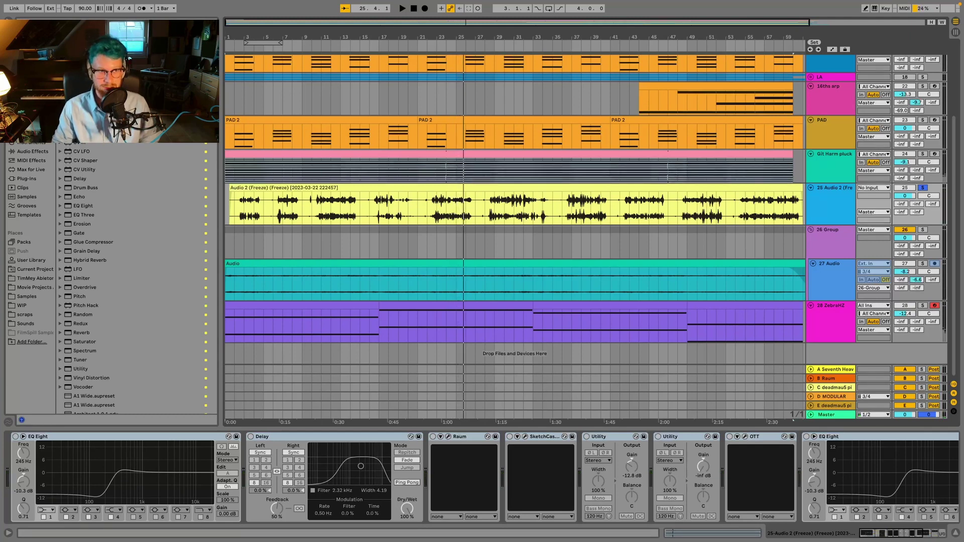
Add the ZOOM0114_Tr2 recording from the Samples folder as a new audio track and play it in solo from around bar 48
click(22, 297)
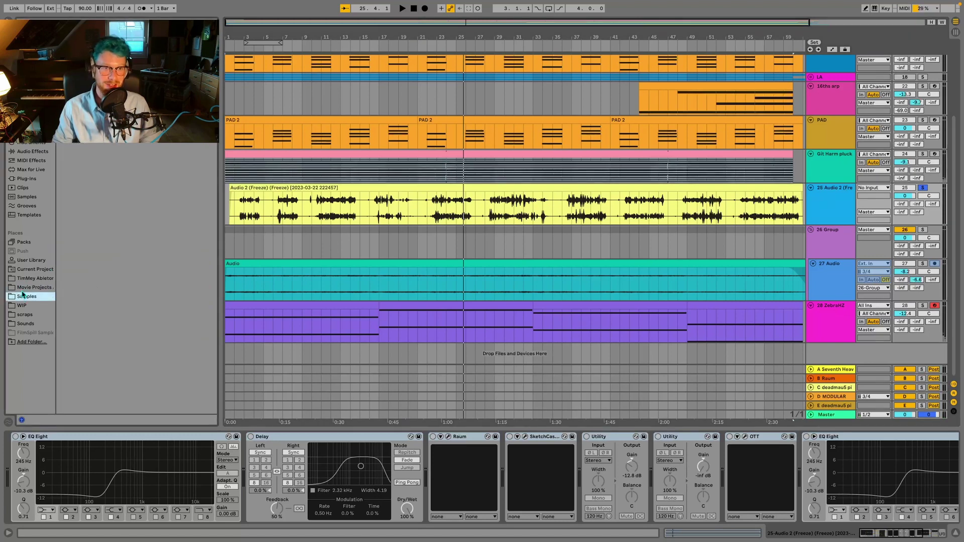
click(23, 289)
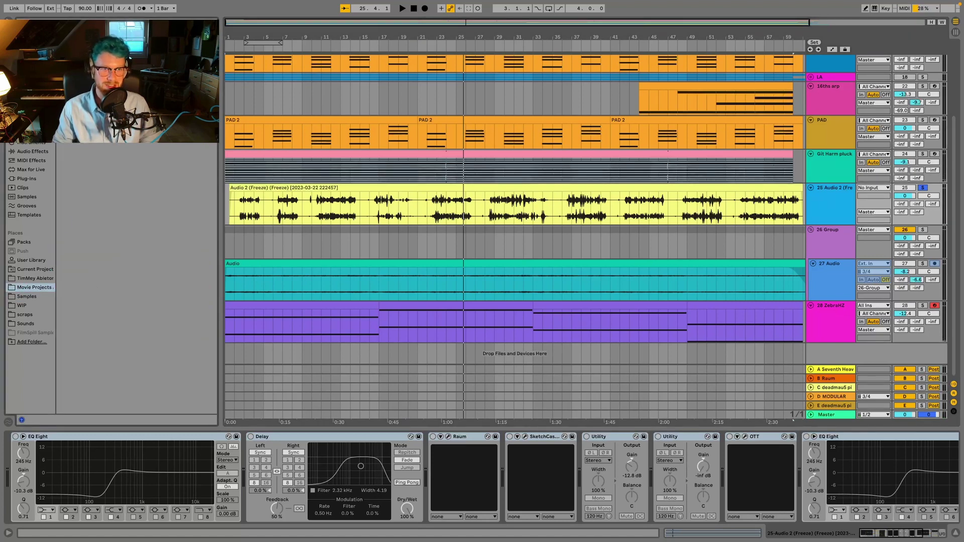
click(27, 297)
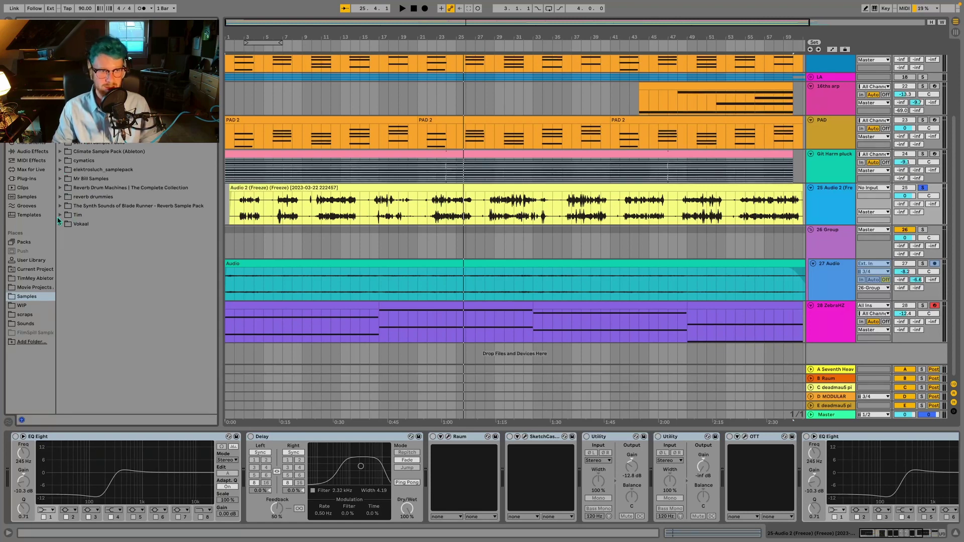
scroll(58, 218, up, 2)
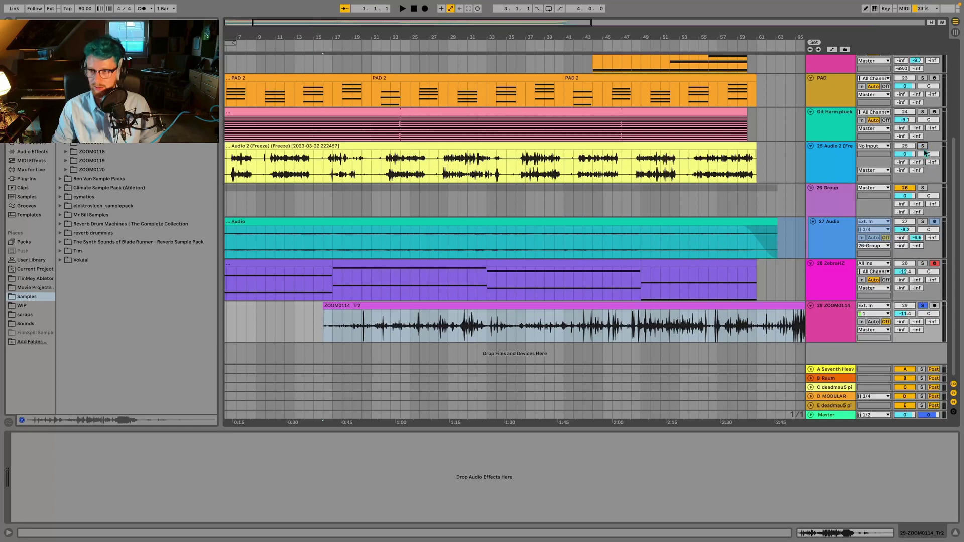
click(639, 46)
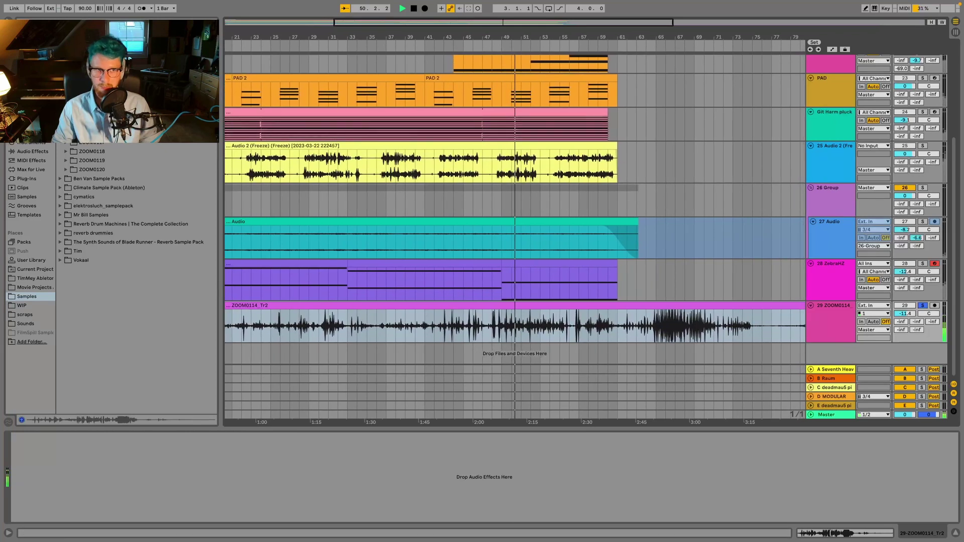
key(space)
End the solo on the 29 ZOOM0114 track and delete the track
click(922, 306)
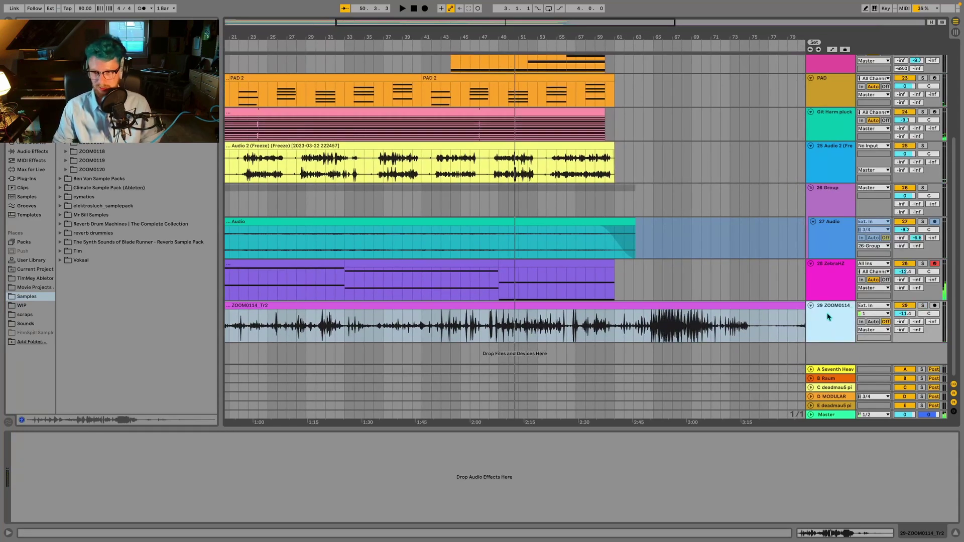
key(Delete)
scroll(885, 147, up, 1)
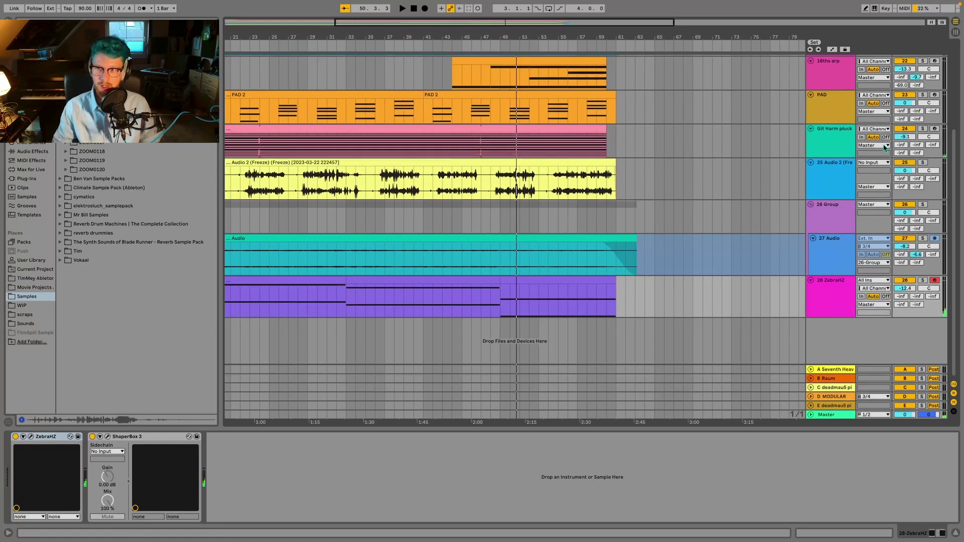
Solo the 25 Audio 2 track and play it from around bar 29
click(924, 163)
scroll(616, 175, left, 6)
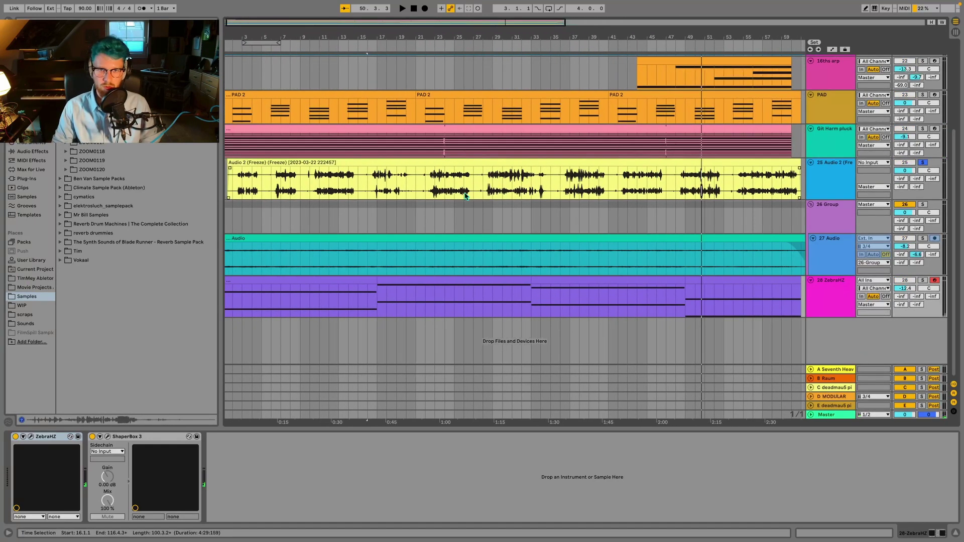
click(453, 195)
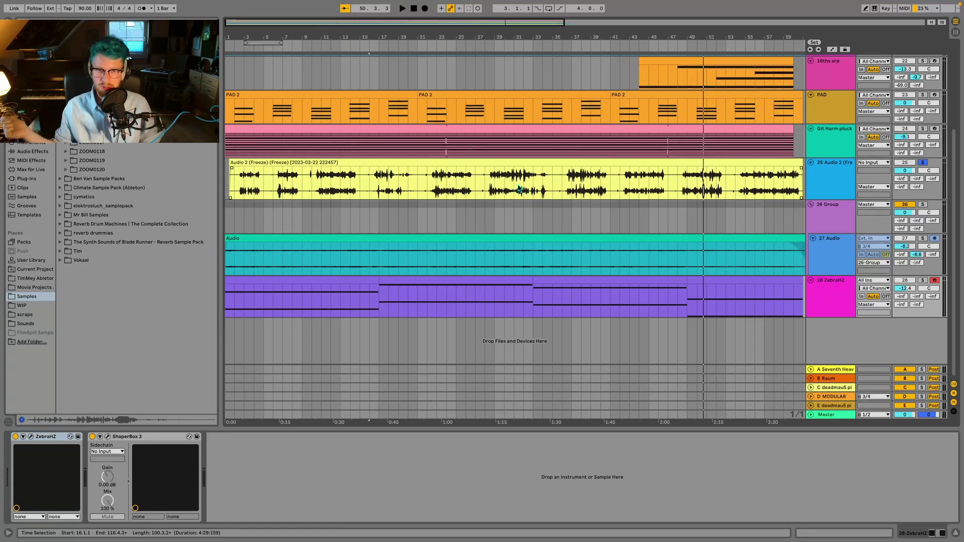
click(501, 45)
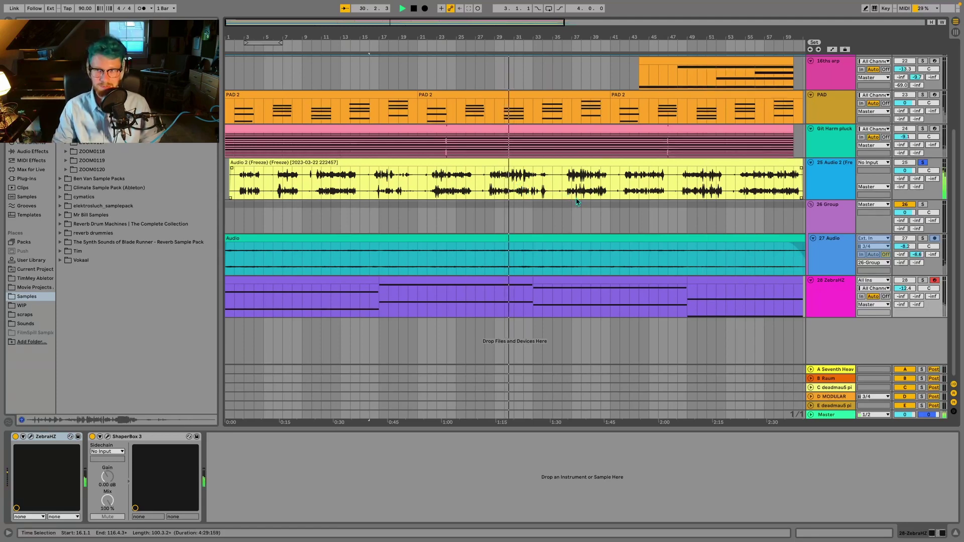
Turn on all effects of the 25 Audio 2 track and play it while examining the device chain from EQ Eight to LFO
click(612, 196)
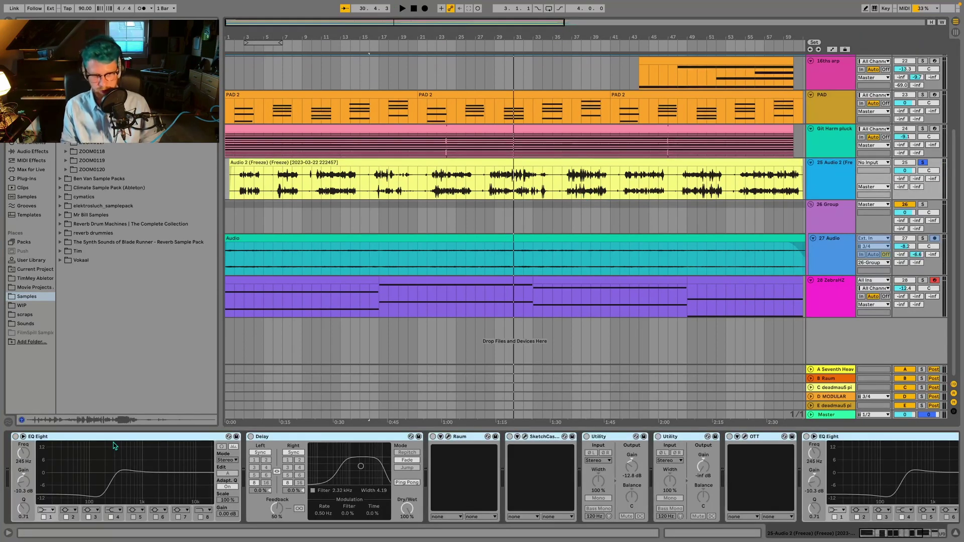
click(16, 437)
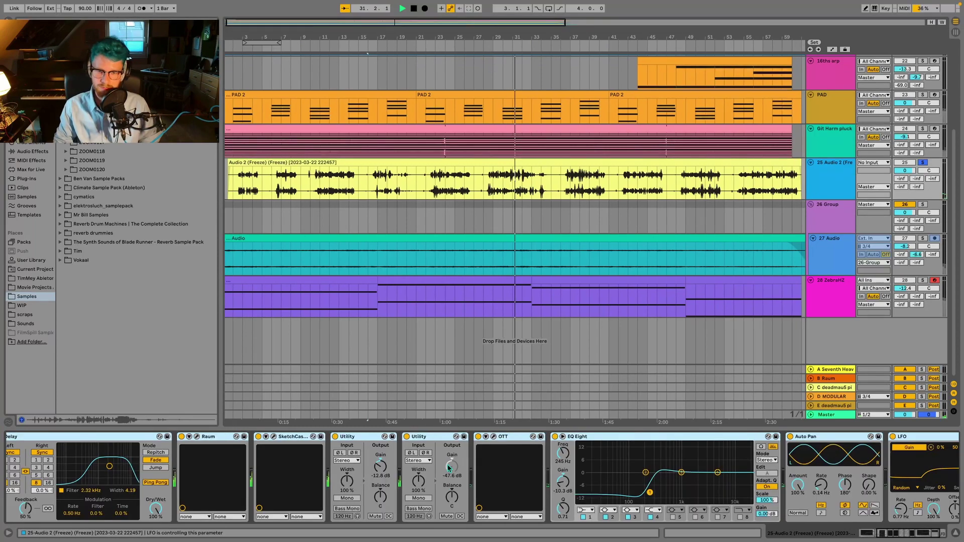
scroll(449, 468, right, 4)
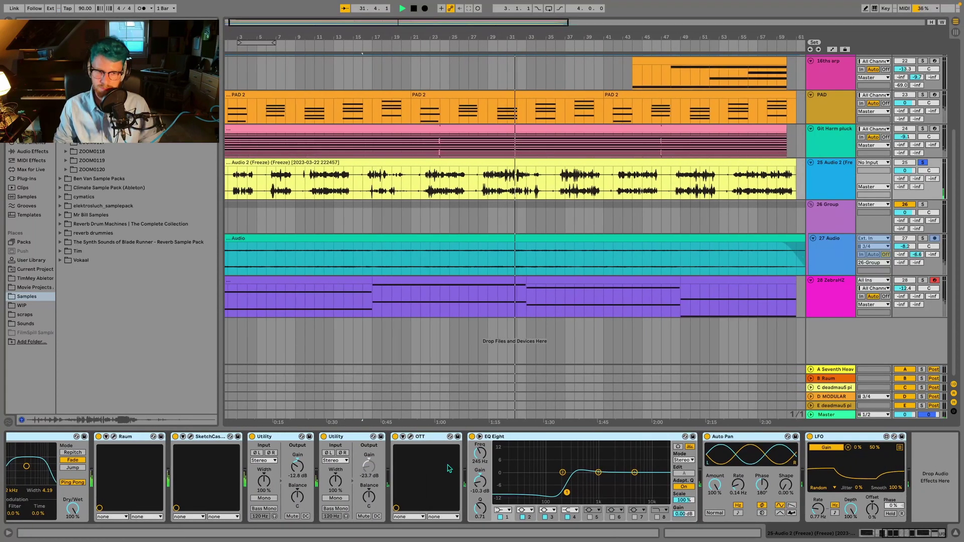
scroll(450, 468, left, 1)
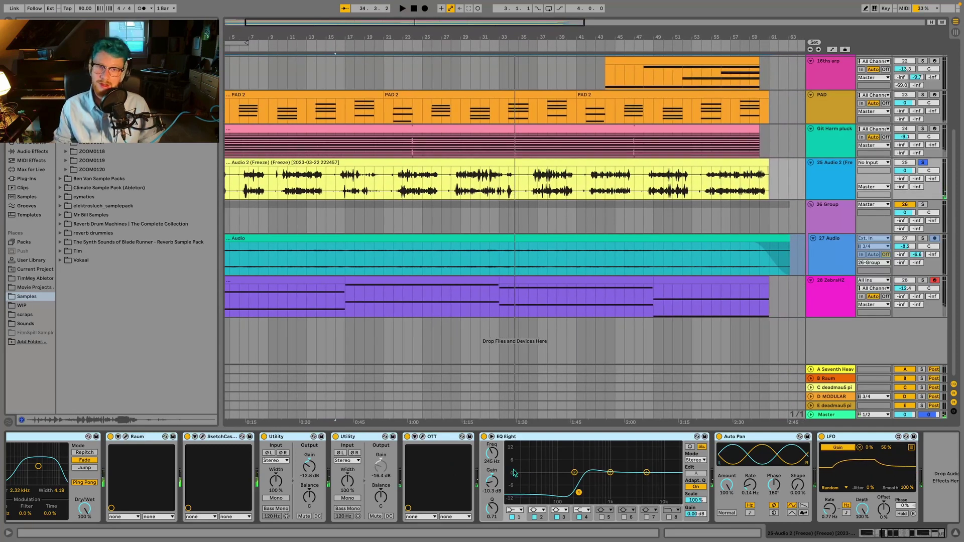
scroll(485, 485, left, 6)
scroll(485, 484, left, 15)
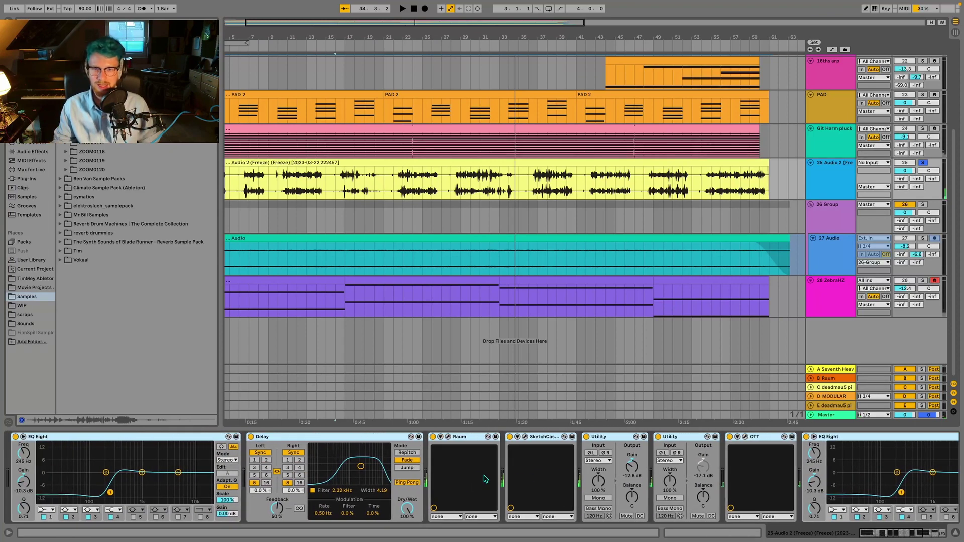
Add the 27 Audio and Git Harm pluck tracks to the solo and play them together with 25 Audio 2
click(924, 238)
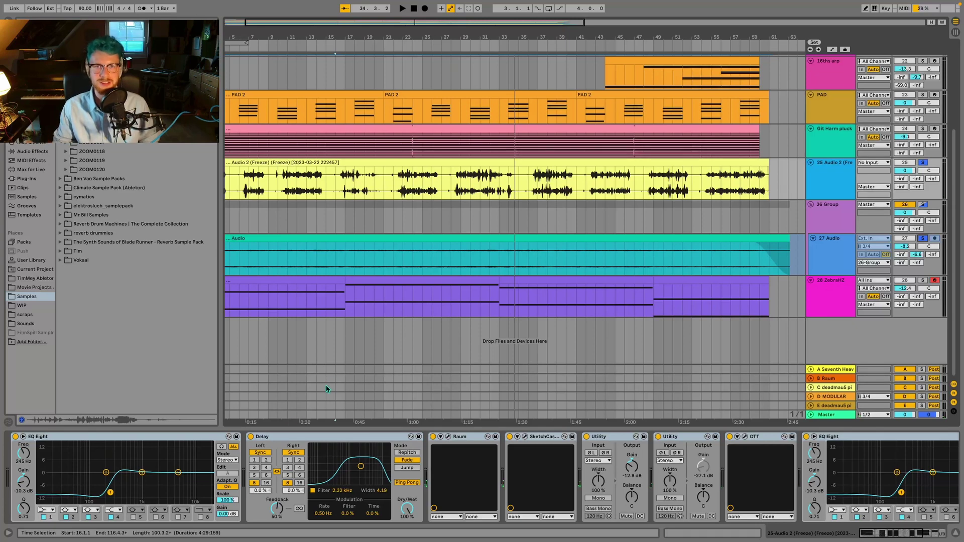
key(space)
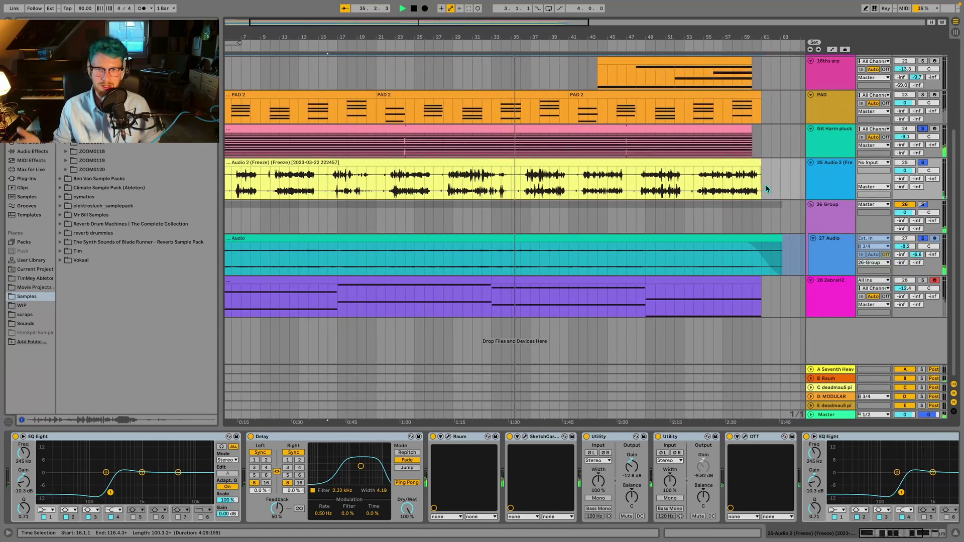
scroll(761, 185, up, 3)
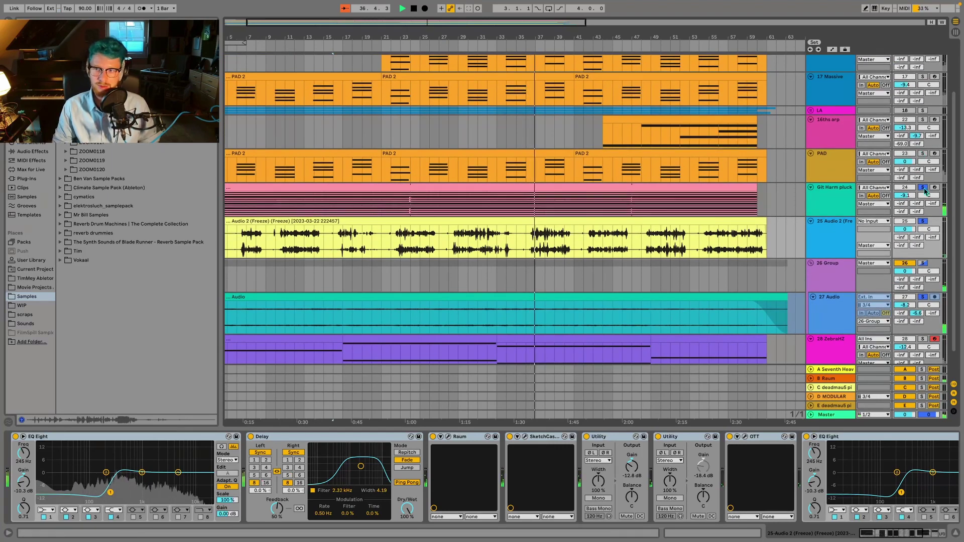
Clear the track solos, listen to the full arrangement through the 16ths arp entry, and end playback
click(923, 188)
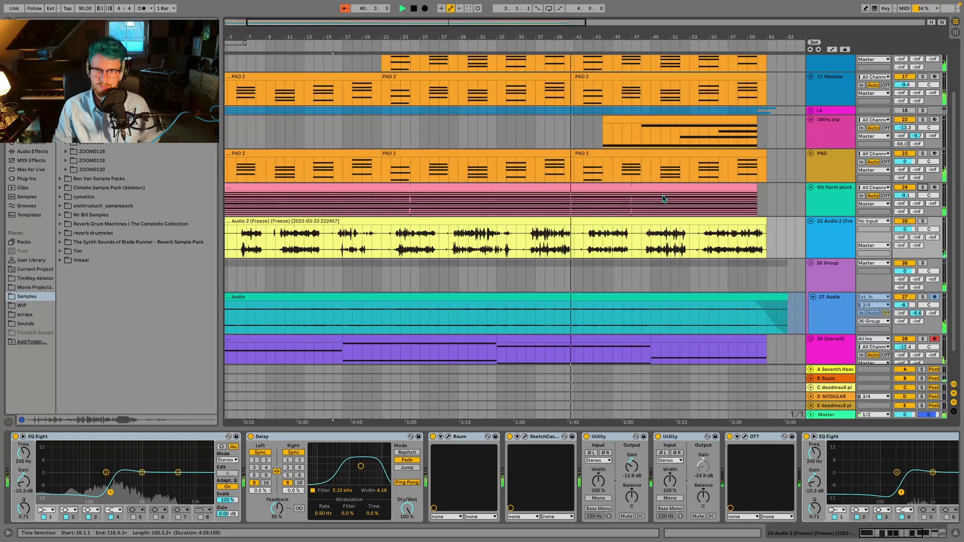
scroll(603, 206, up, 3)
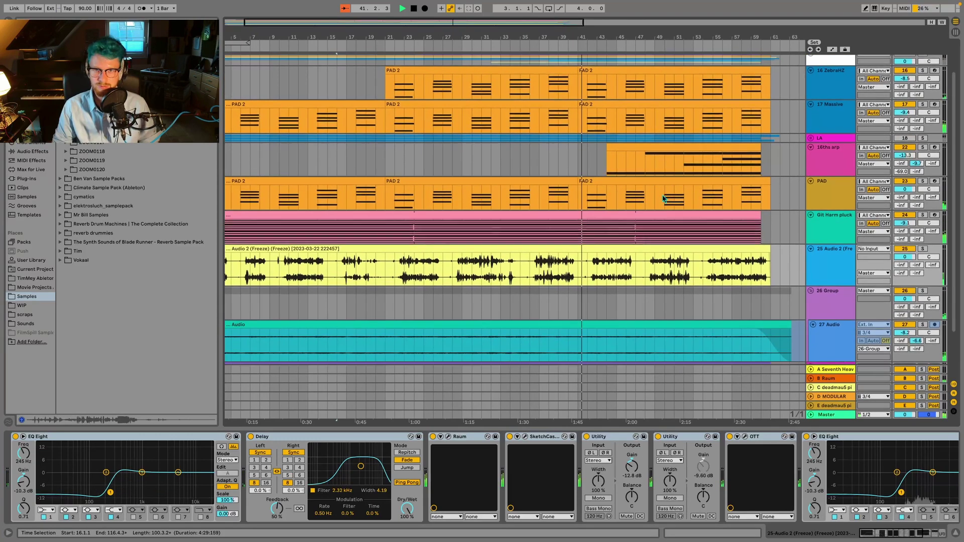
scroll(452, 231, down, 2)
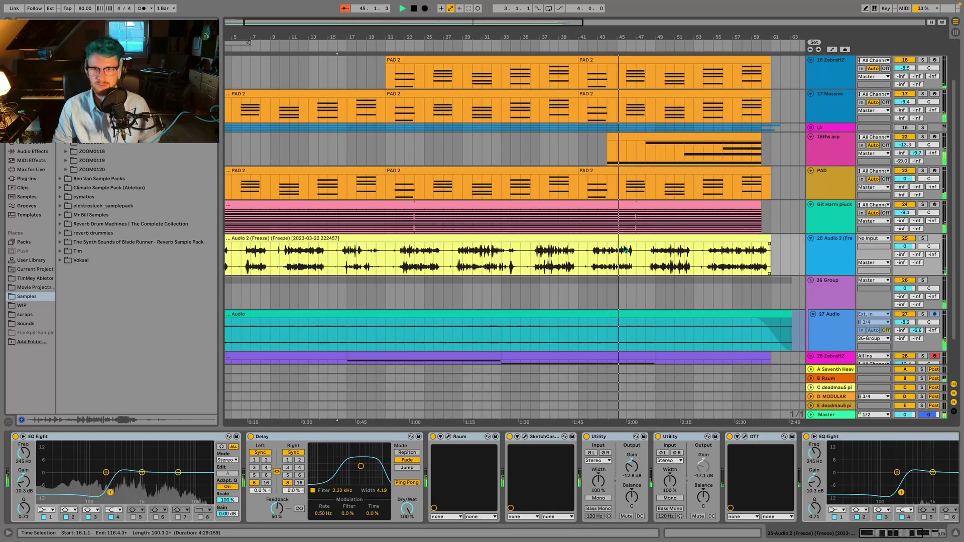
scroll(625, 250, down, 1)
key(space)
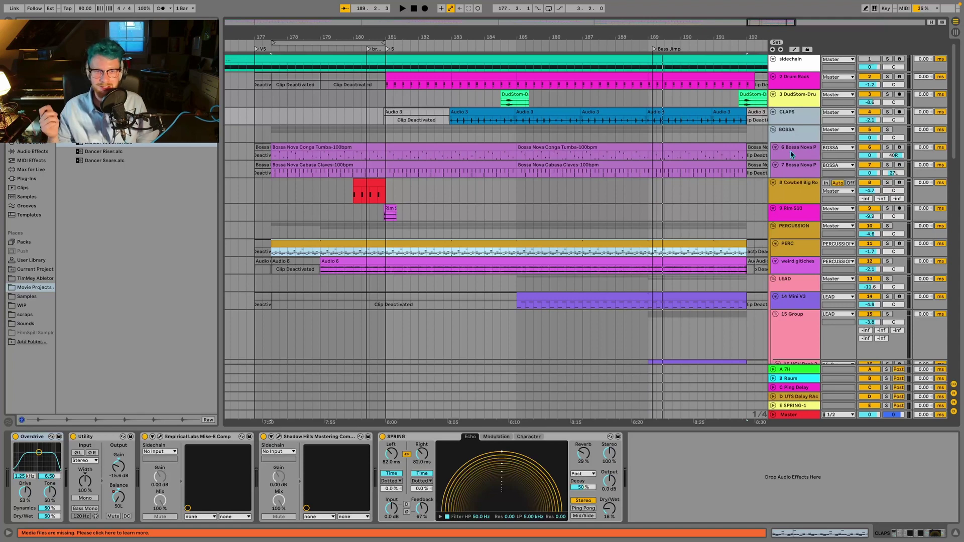
Look over the percussion and lead tracks of the newly opened project and play its arrangement from bar 177
scroll(539, 163, right, 2)
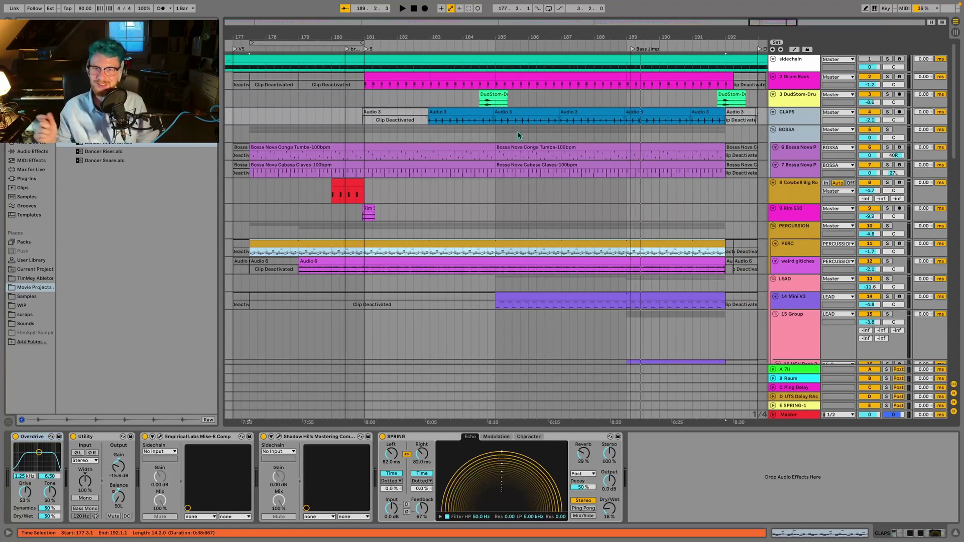
scroll(524, 160, down, 5)
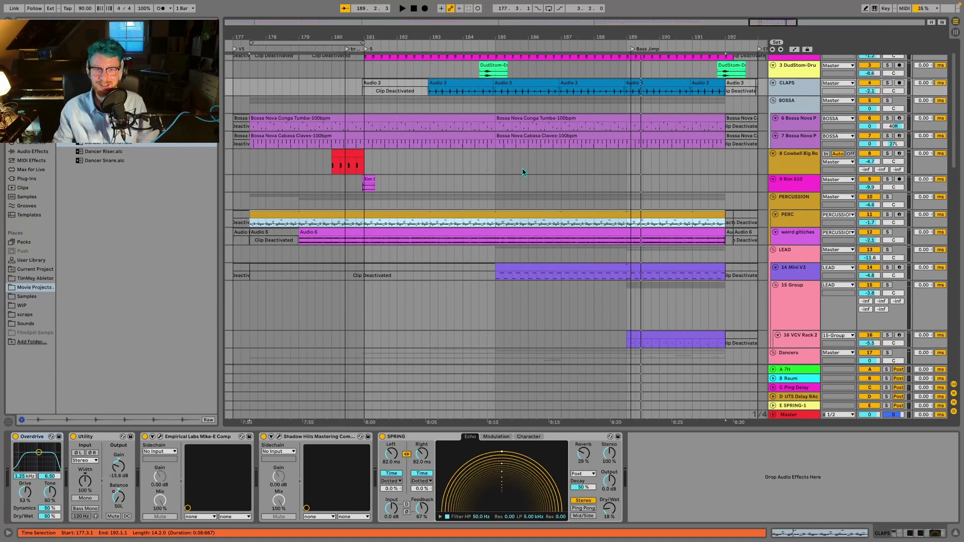
scroll(522, 169, up, 5)
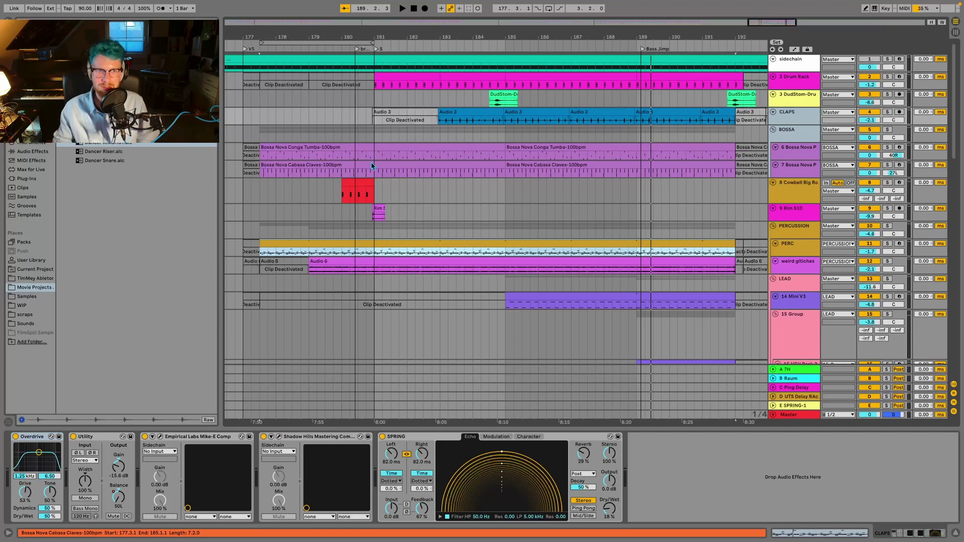
click(239, 115)
key(space)
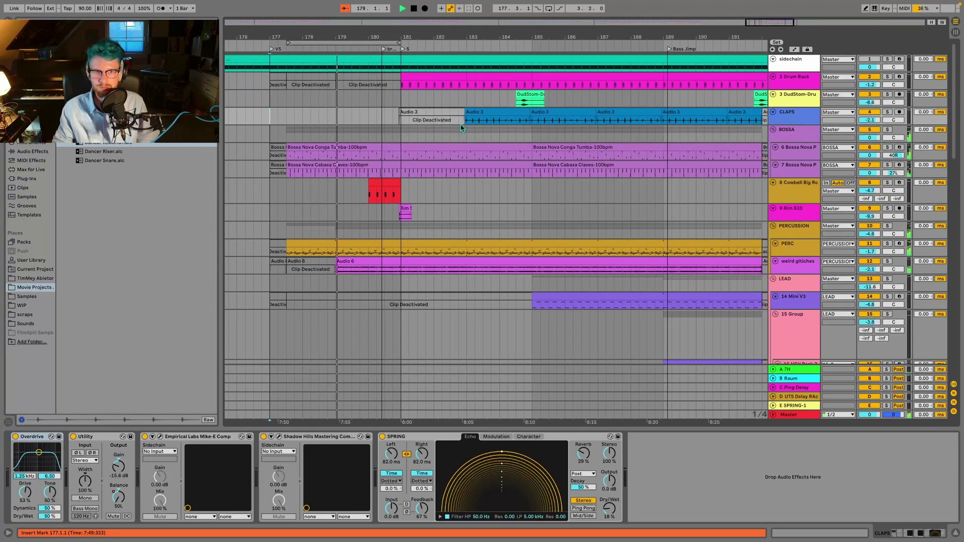
Examine the tracks from percussion through lead, dancers, FX, glitches, funk and vocals down to the last group while the arrangement plays
scroll(522, 146, down, 1)
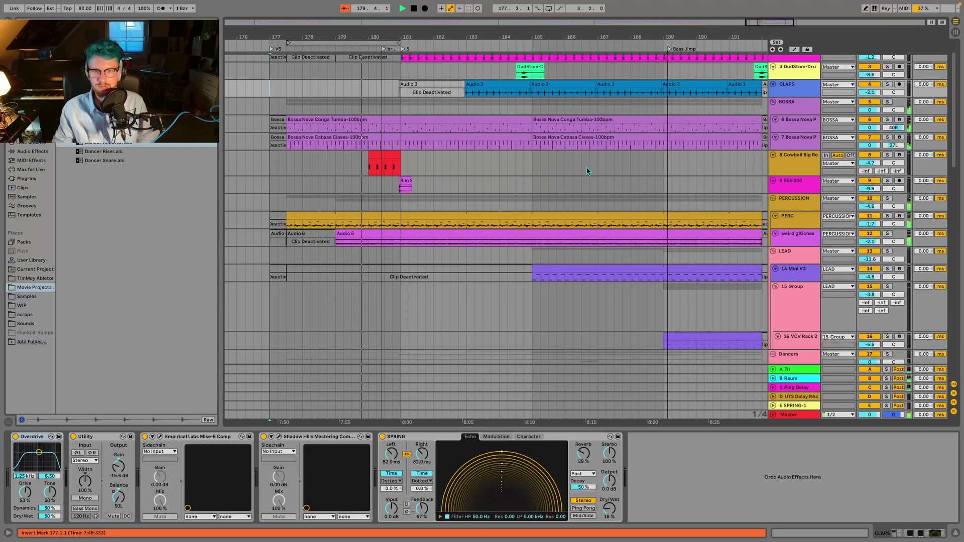
scroll(568, 163, down, 5)
scroll(589, 170, down, 1)
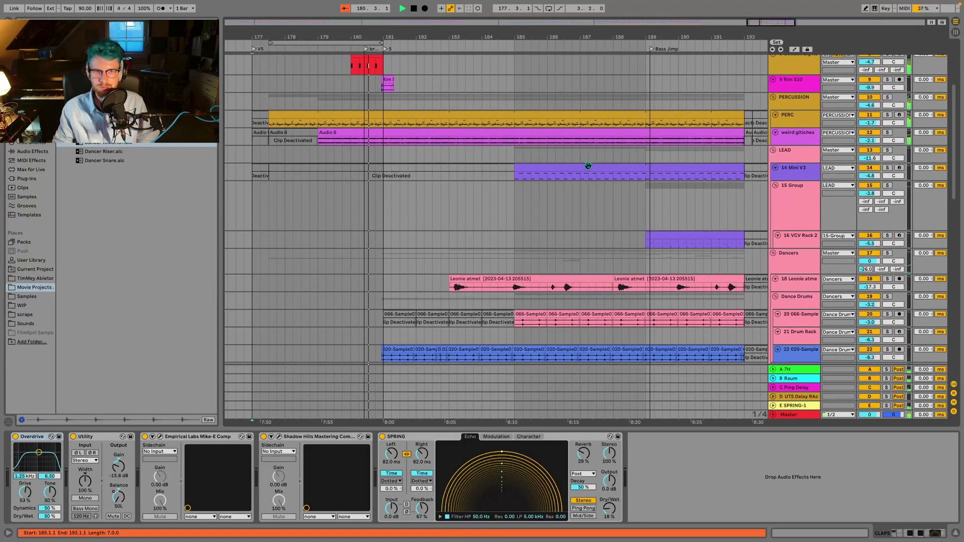
scroll(589, 166, down, 6)
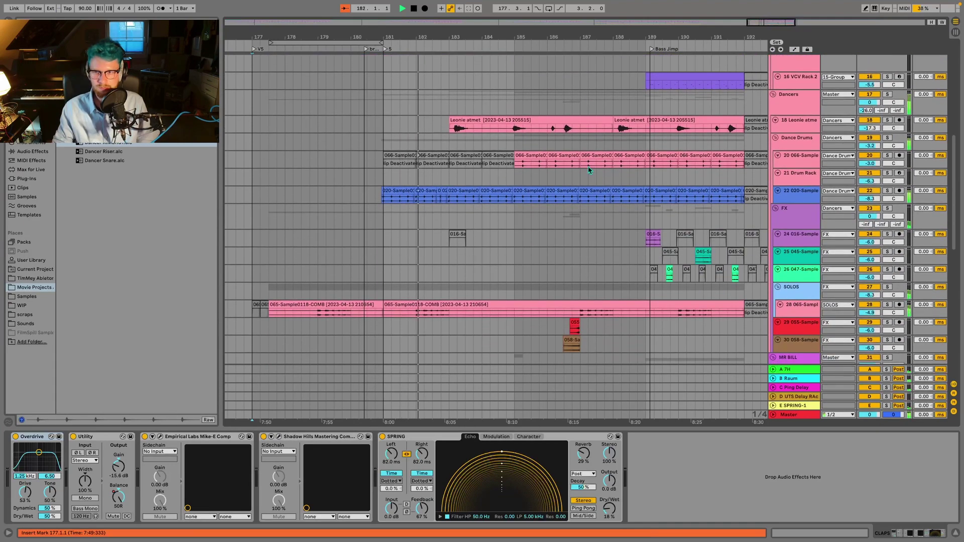
scroll(589, 170, down, 2)
scroll(588, 168, down, 3)
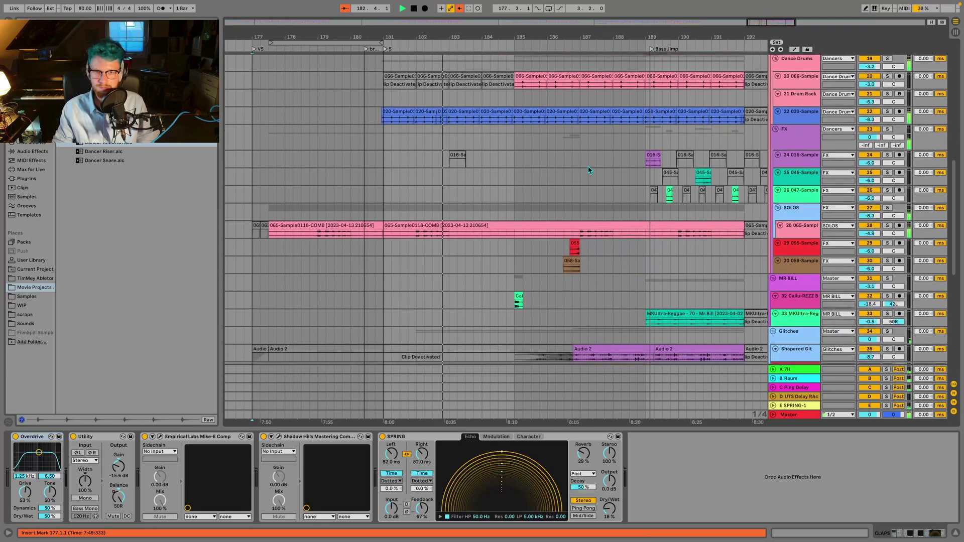
scroll(588, 167, down, 2)
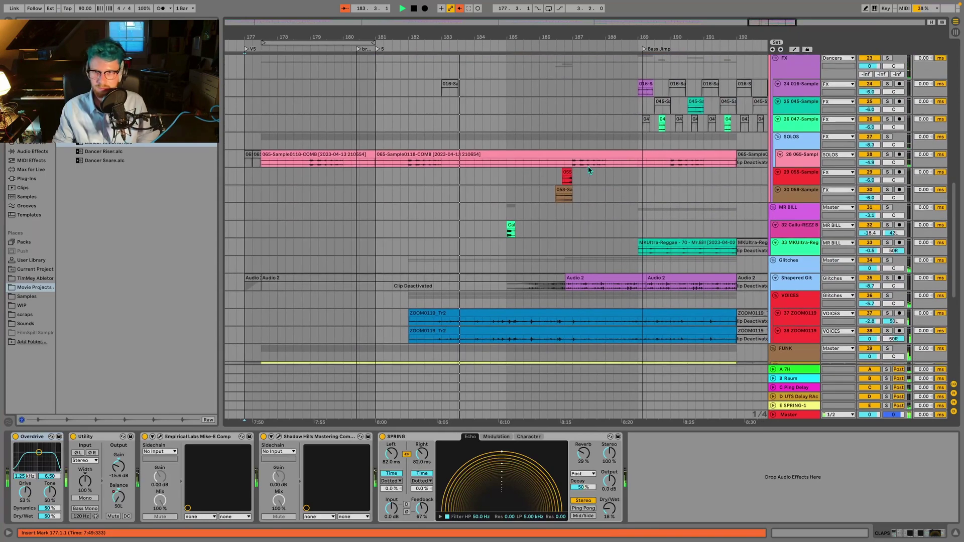
scroll(589, 169, down, 3)
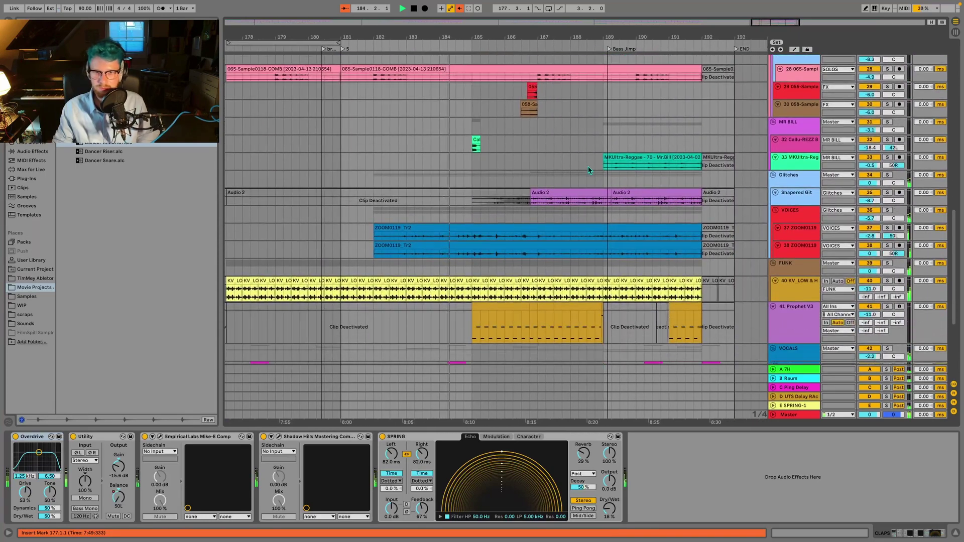
scroll(582, 168, down, 1)
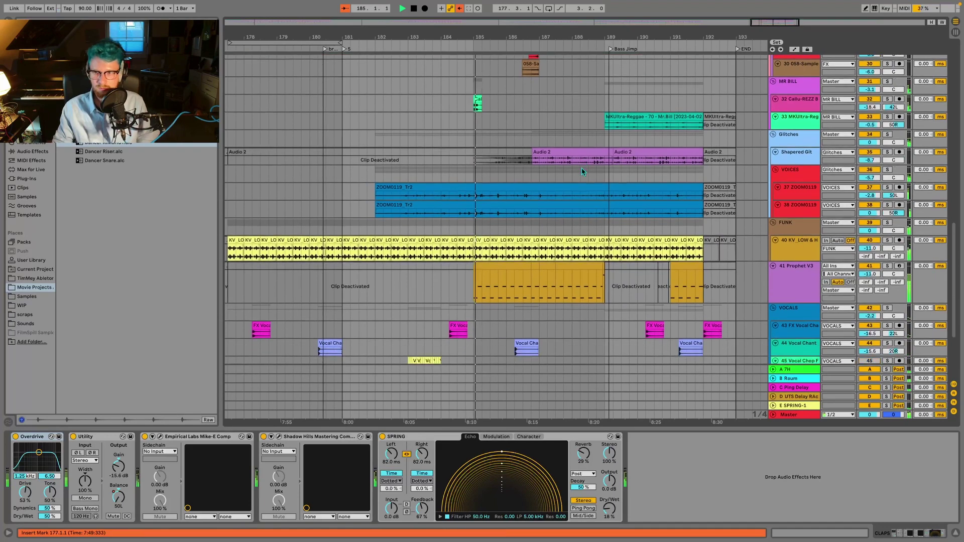
scroll(581, 168, down, 3)
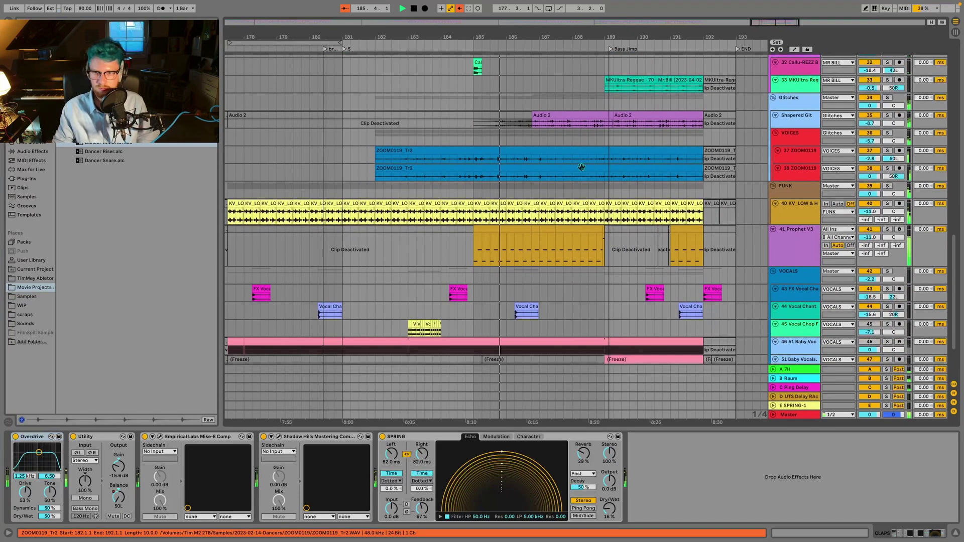
scroll(582, 167, down, 1)
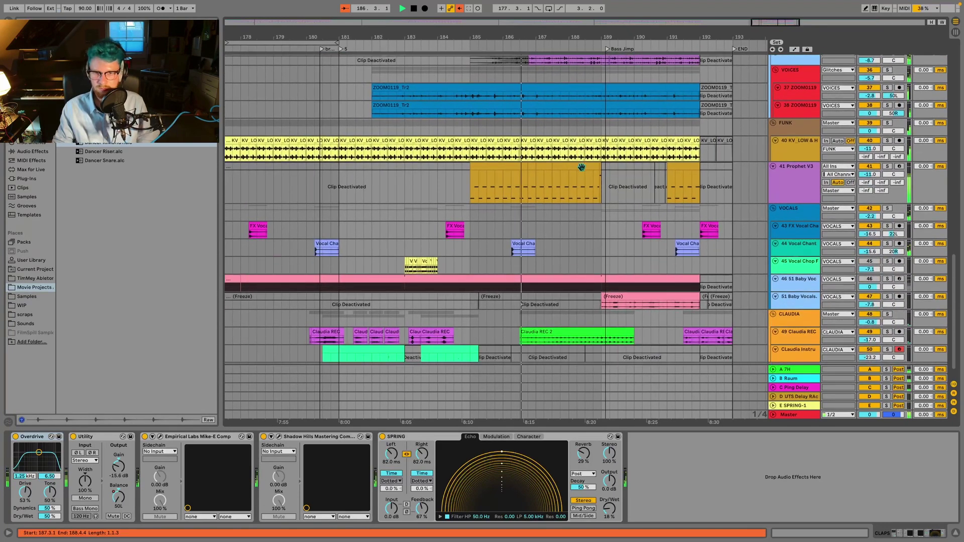
scroll(582, 168, down, 1)
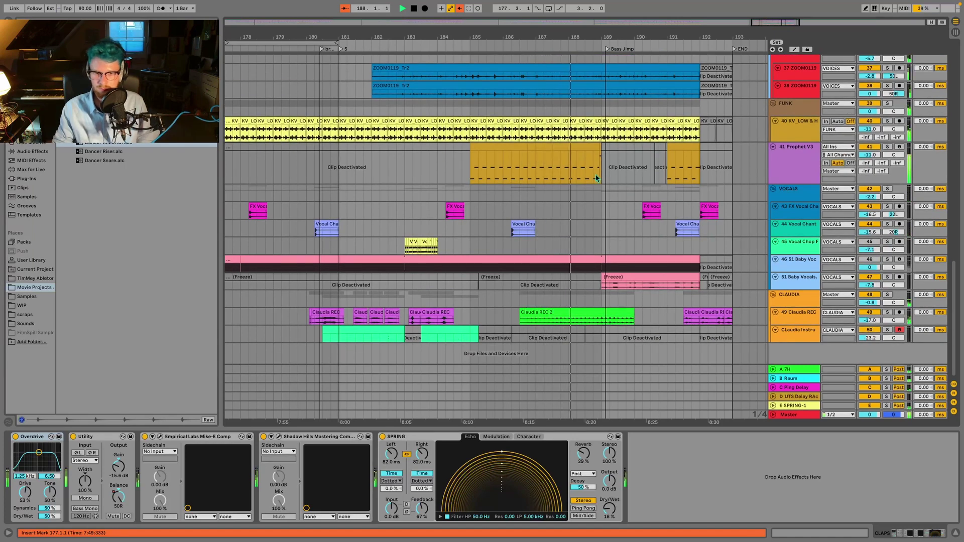
Listen to the arrangement up to the END marker while reviewing the tracks from the vocals back to the drums, and end playback
scroll(596, 177, up, 1)
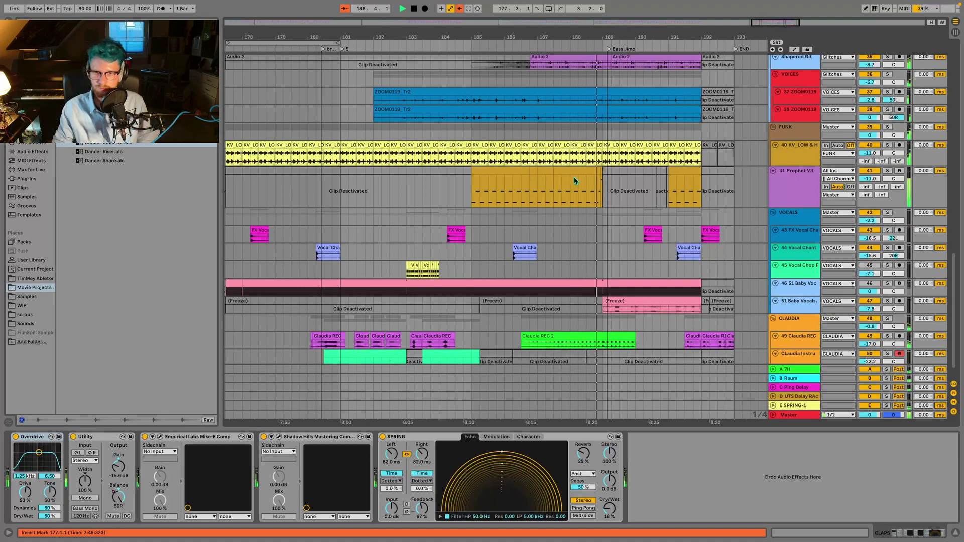
scroll(583, 179, down, 1)
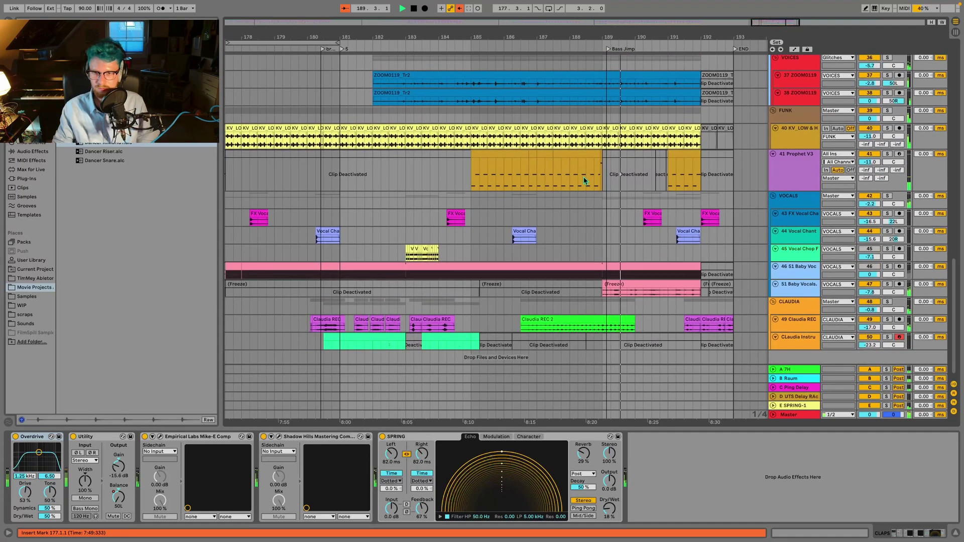
scroll(583, 180, up, 3)
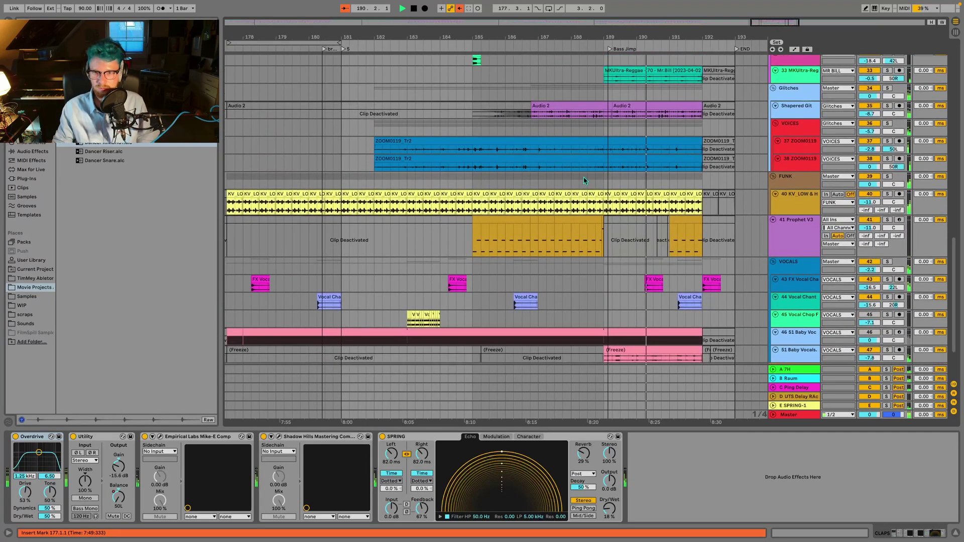
scroll(584, 177, up, 3)
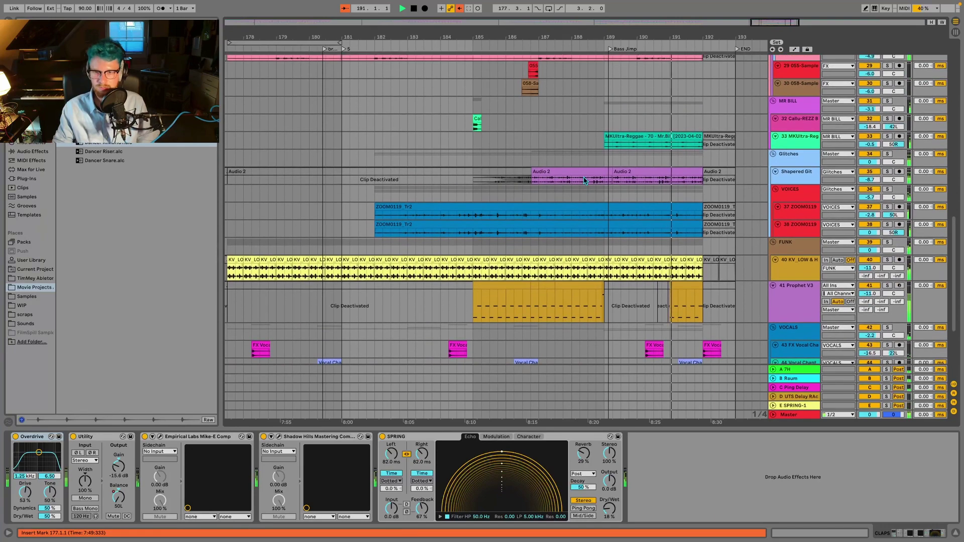
scroll(584, 179, up, 3)
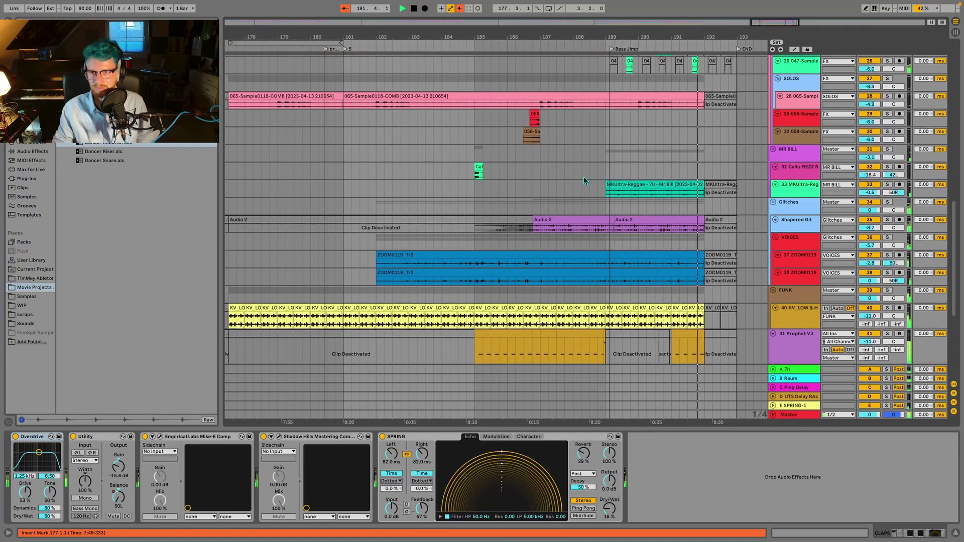
scroll(584, 177, up, 12)
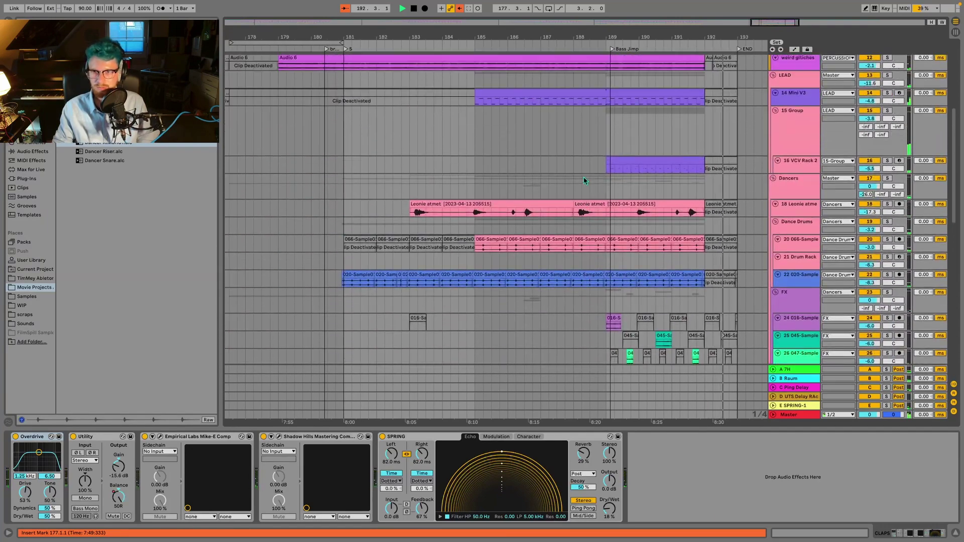
scroll(584, 177, up, 8)
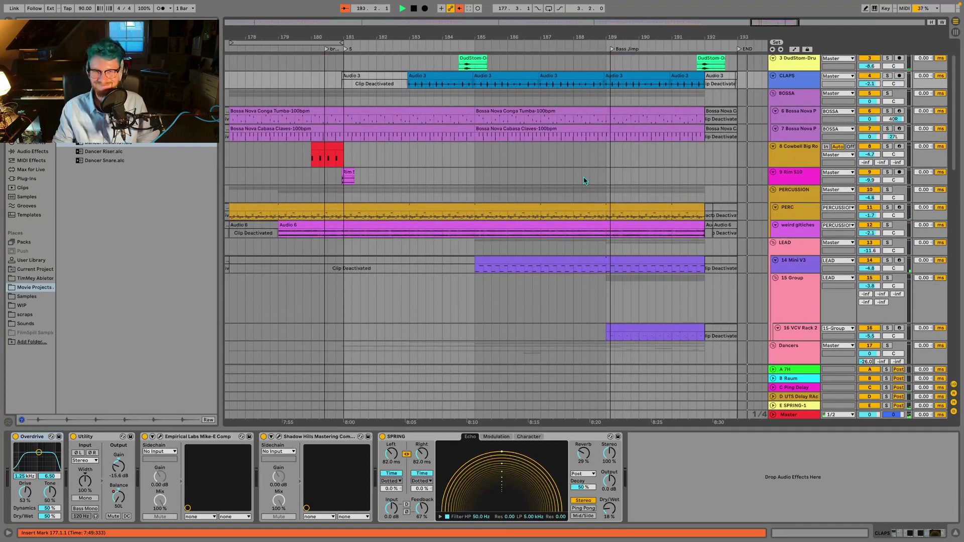
key(space)
Review the full track list and inspect the device chains of the last track group and the 2 Drum Rack track
scroll(559, 184, down, 12)
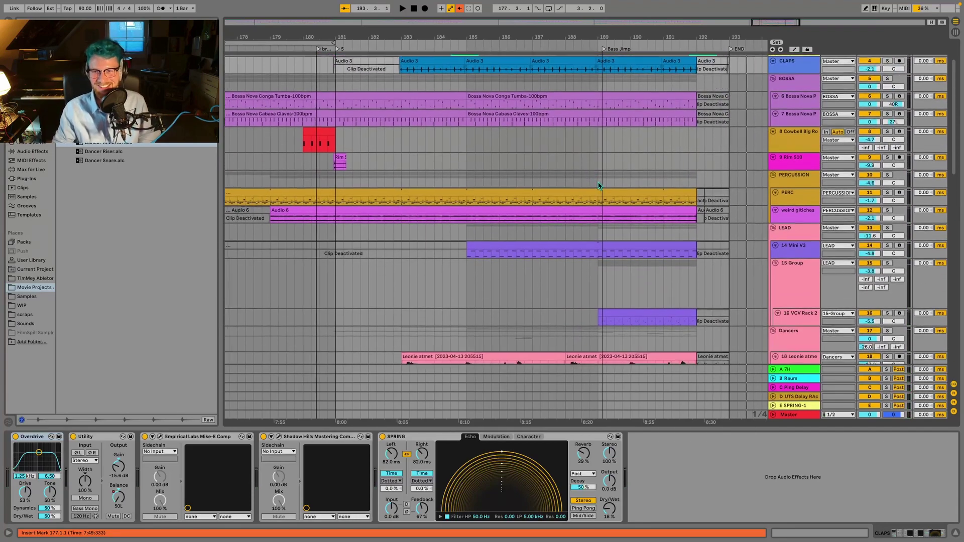
scroll(599, 206, down, 12)
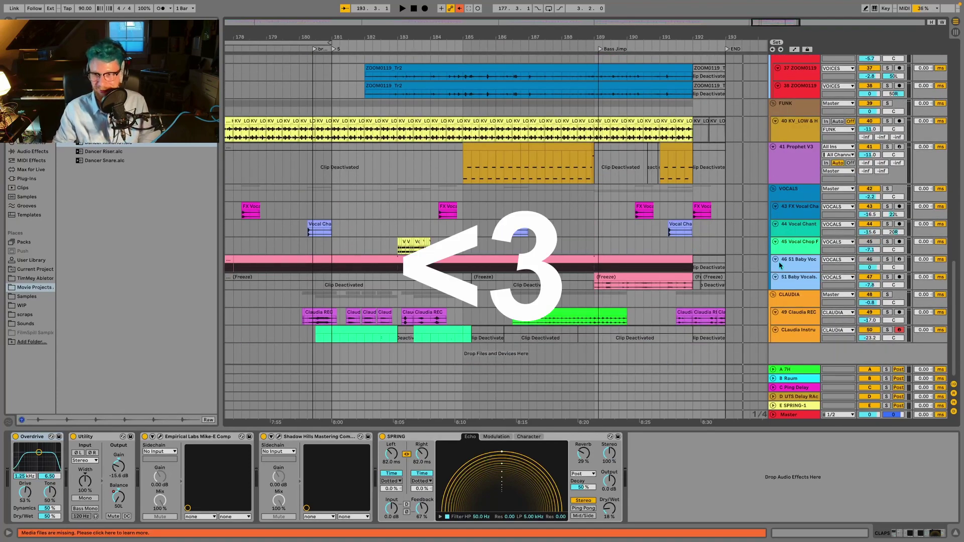
click(792, 296)
scroll(776, 325, up, 20)
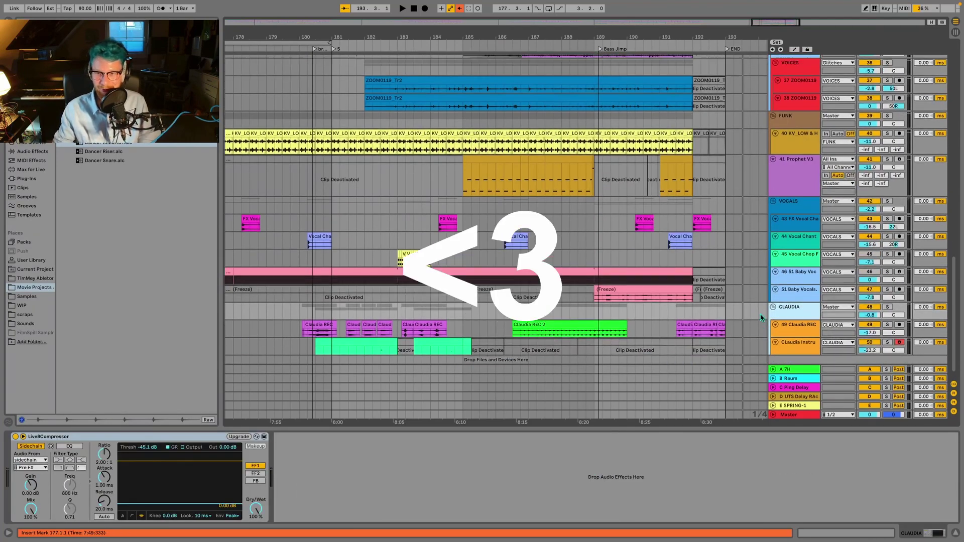
click(805, 88)
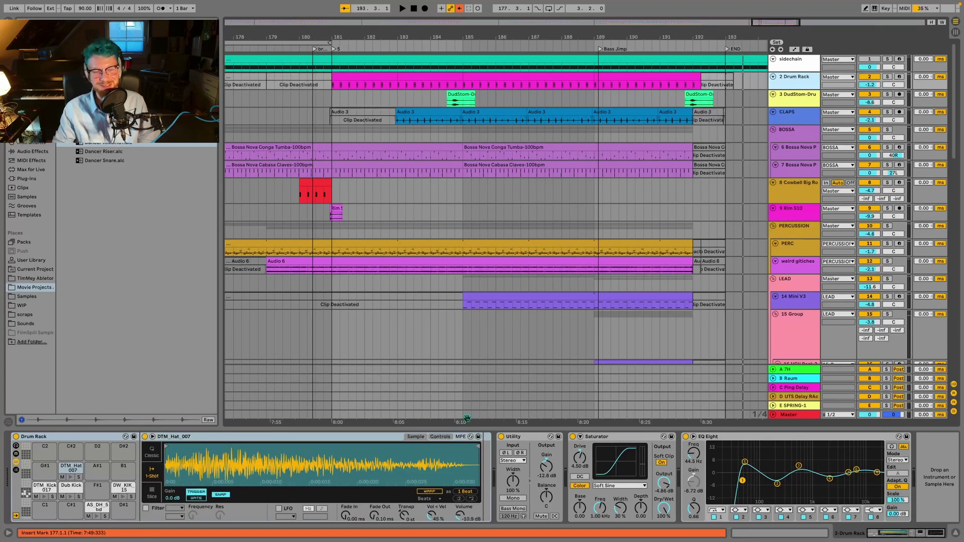
Solo the 2 Drum Rack track, play it from around bar 182, and stop playback
click(888, 79)
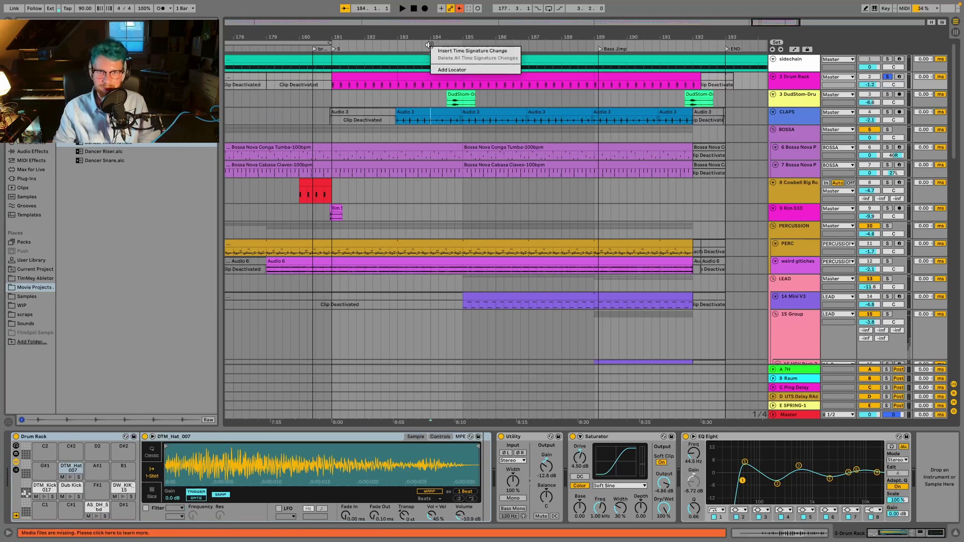
click(430, 52)
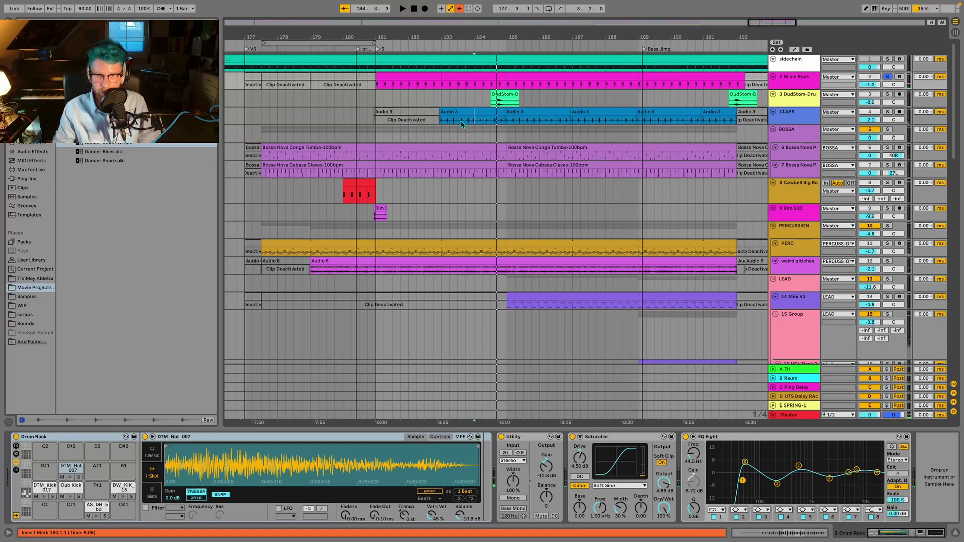
scroll(465, 124, up, 5)
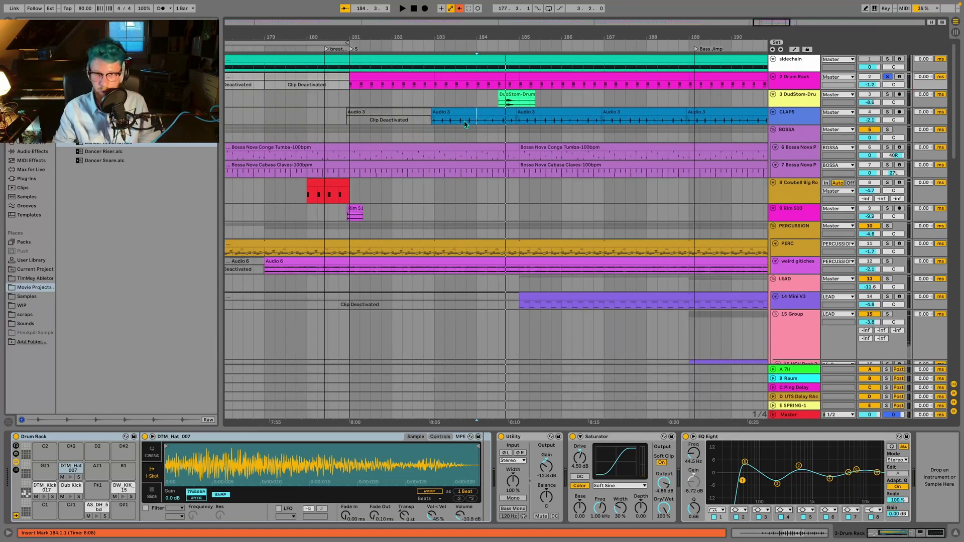
scroll(505, 109, down, 1)
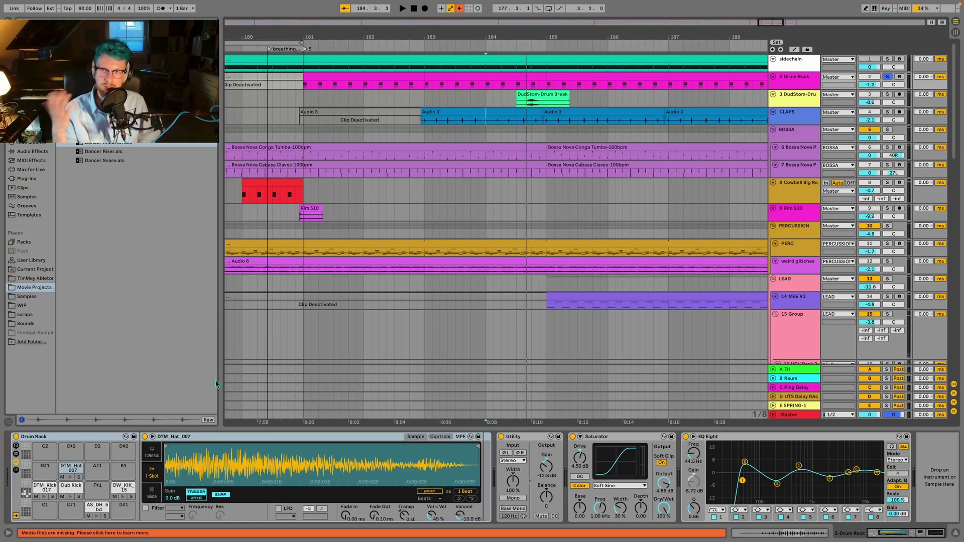
click(373, 47)
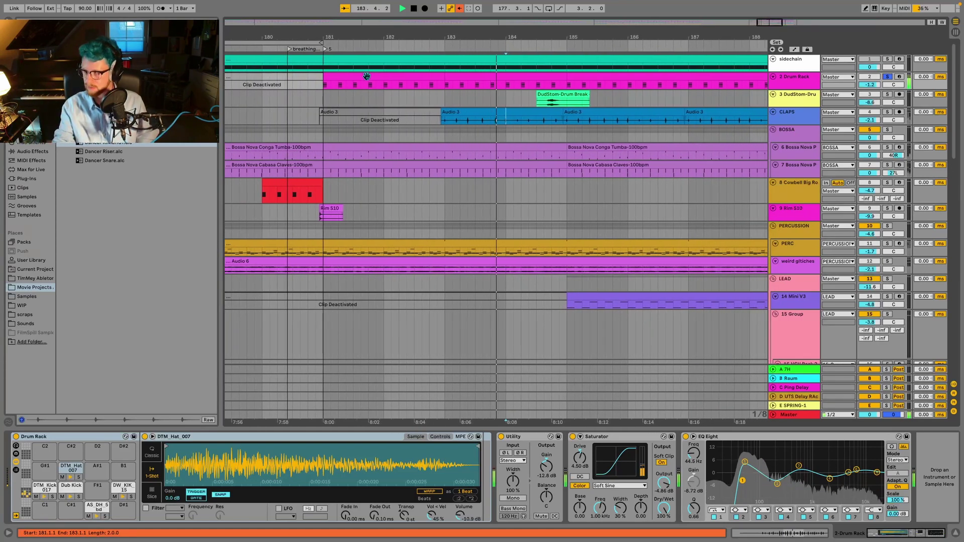
key(space)
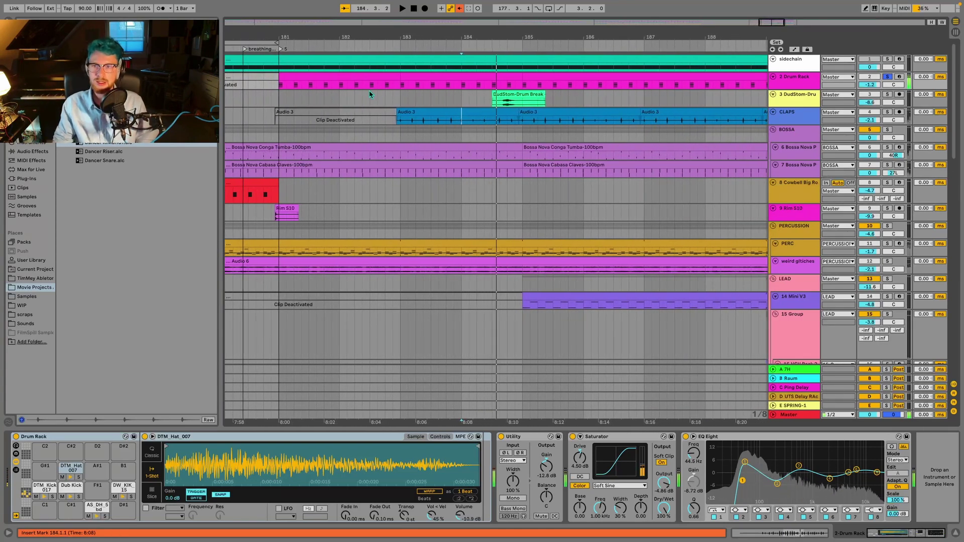
Switch the solo from 2 Drum Rack to CLAPS and listen to the claps around bar 184
click(888, 77)
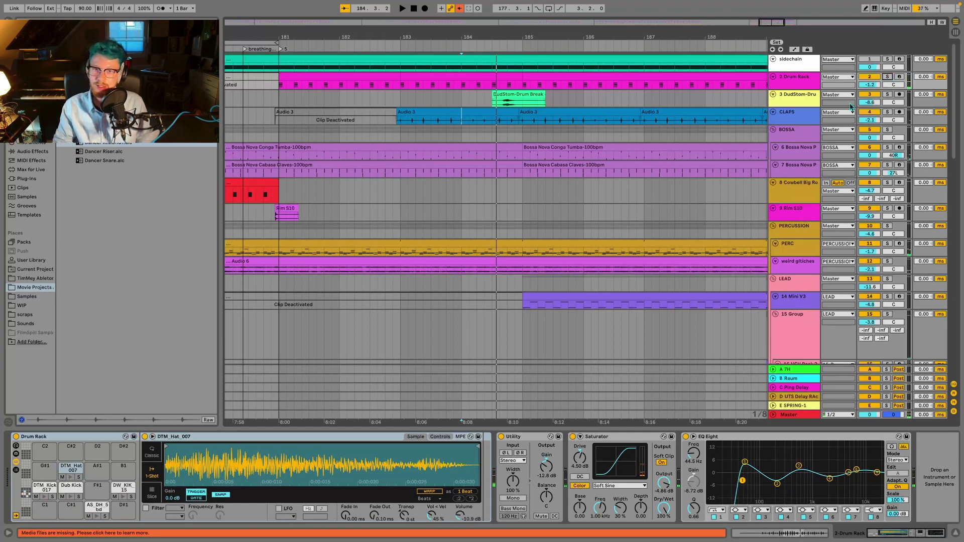
click(888, 112)
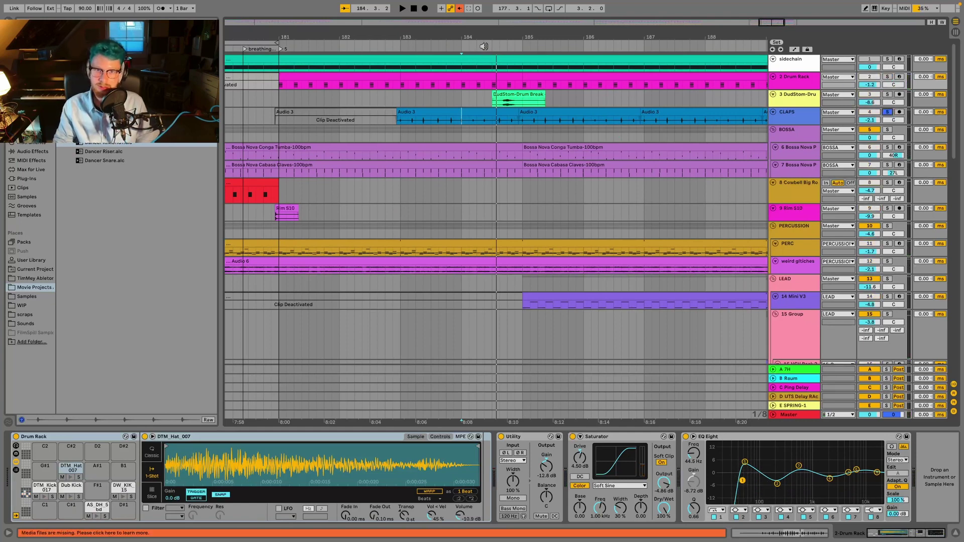
key(space)
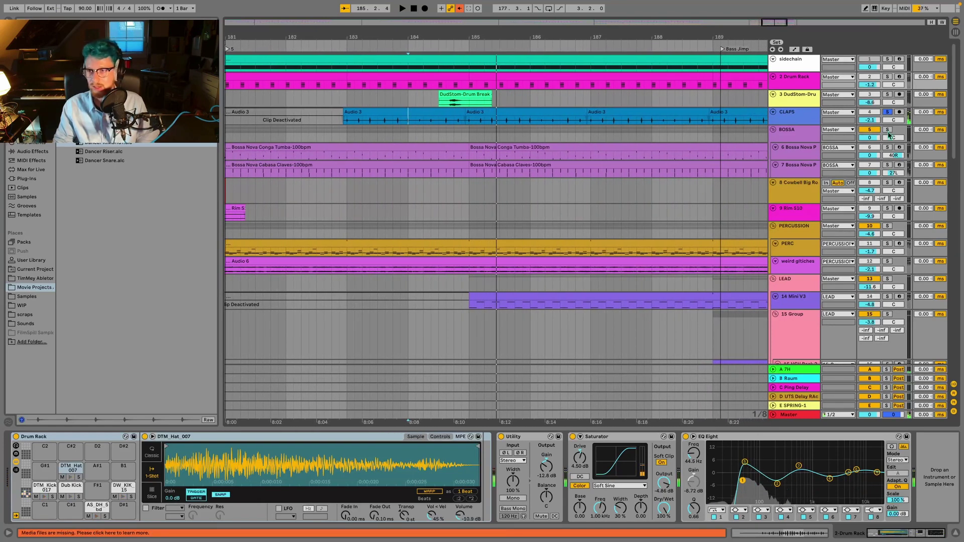
Switch the solo from CLAPS to the BOSSA group, play it from around bar 185, and stop playback
click(882, 111)
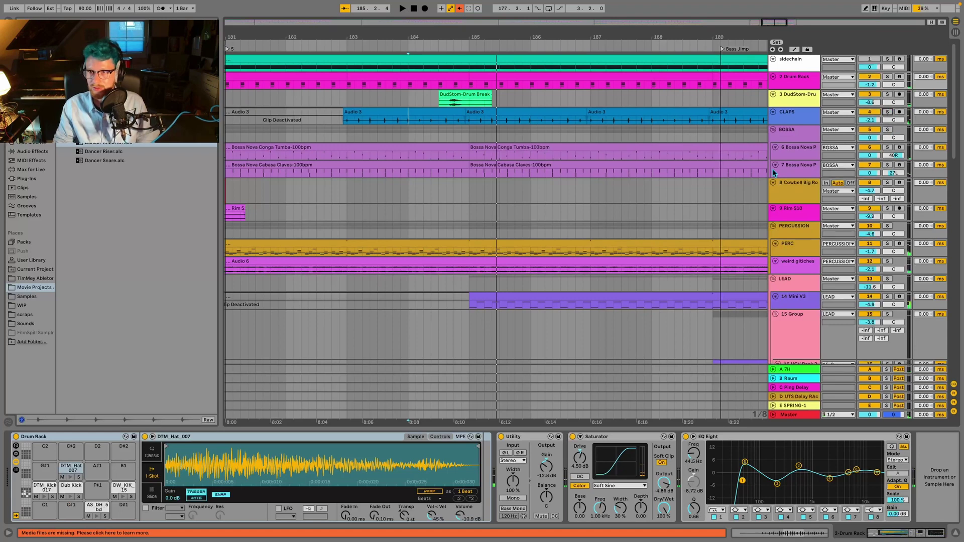
click(887, 130)
click(490, 48)
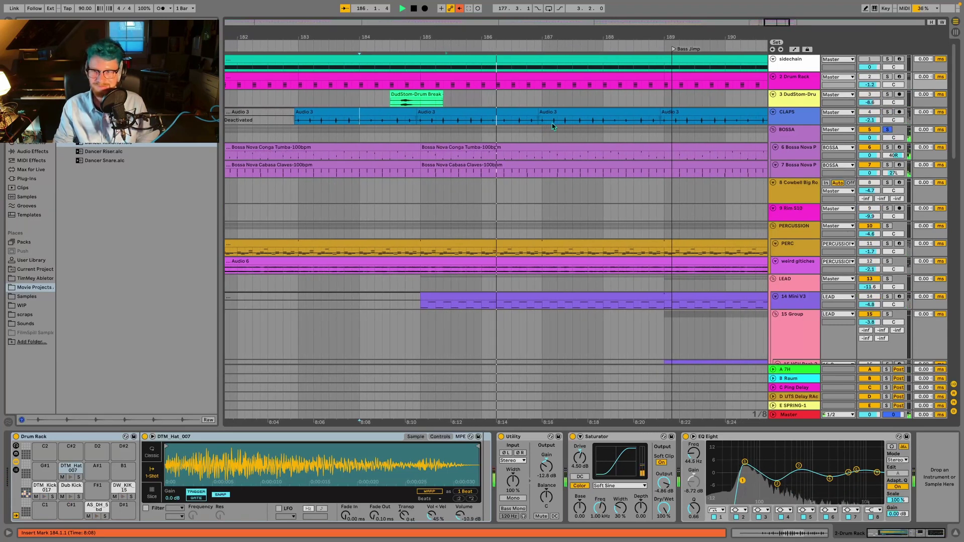
key(space)
Switch the solo from BOSSA to the 8 Cowbell track and play its clip from just before bar 180
click(887, 131)
scroll(613, 159, down, 5)
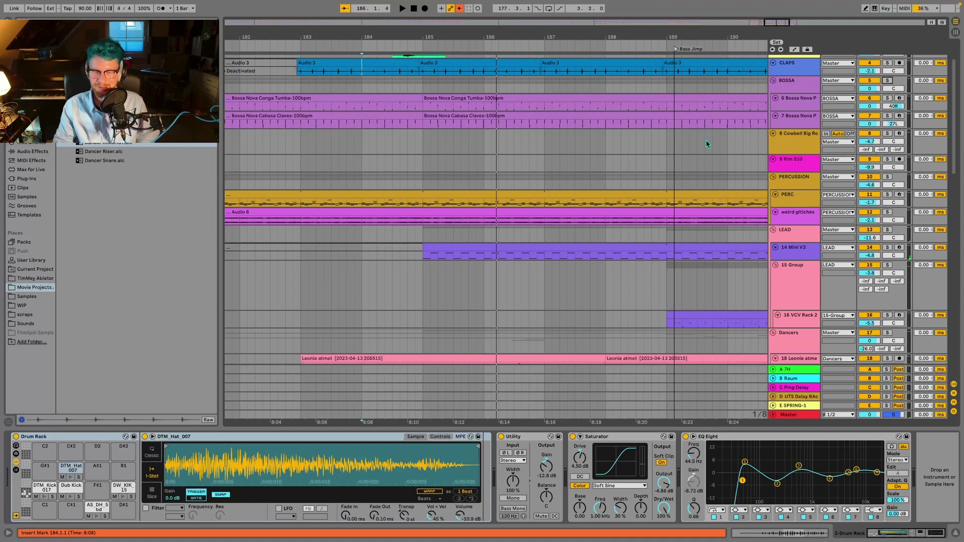
scroll(708, 144, down, 1)
scroll(691, 143, left, 10)
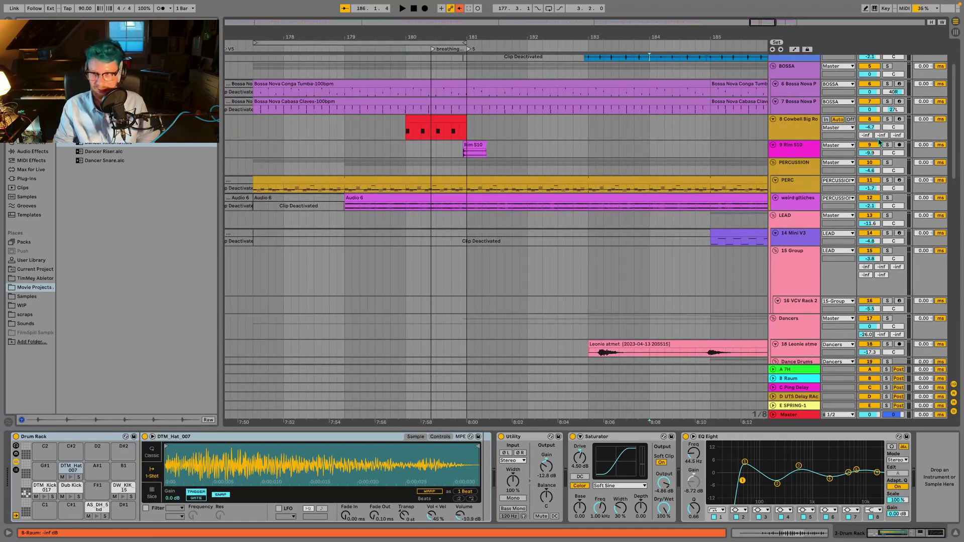
click(887, 120)
click(400, 48)
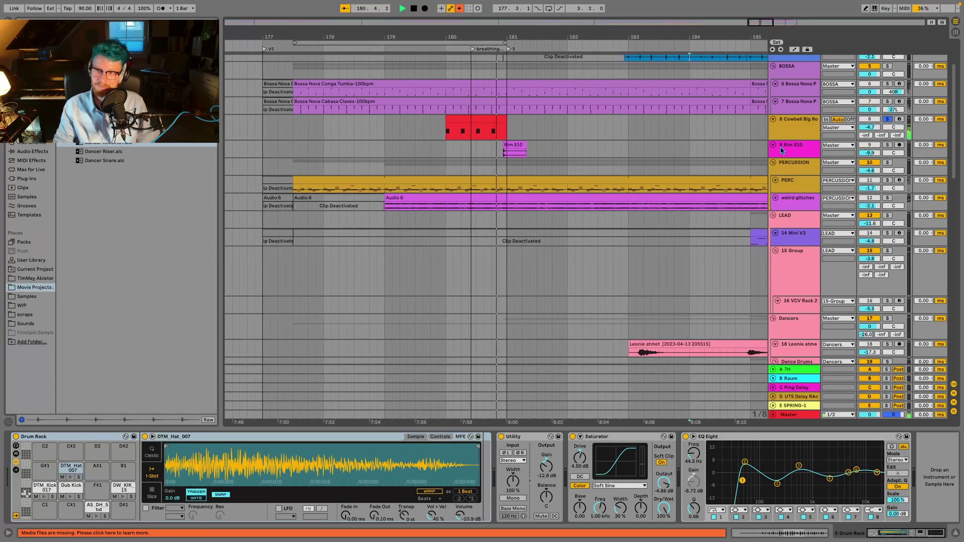
Stop playback, switch the solo from 8 Cowbell to 9 Rim S10, and play its clip from just before bar 181
key(space)
click(887, 120)
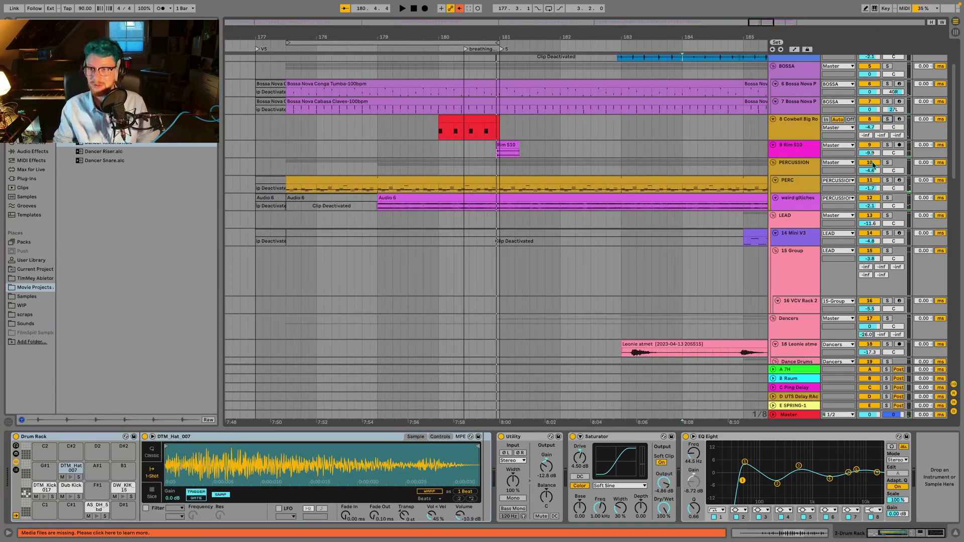
click(887, 146)
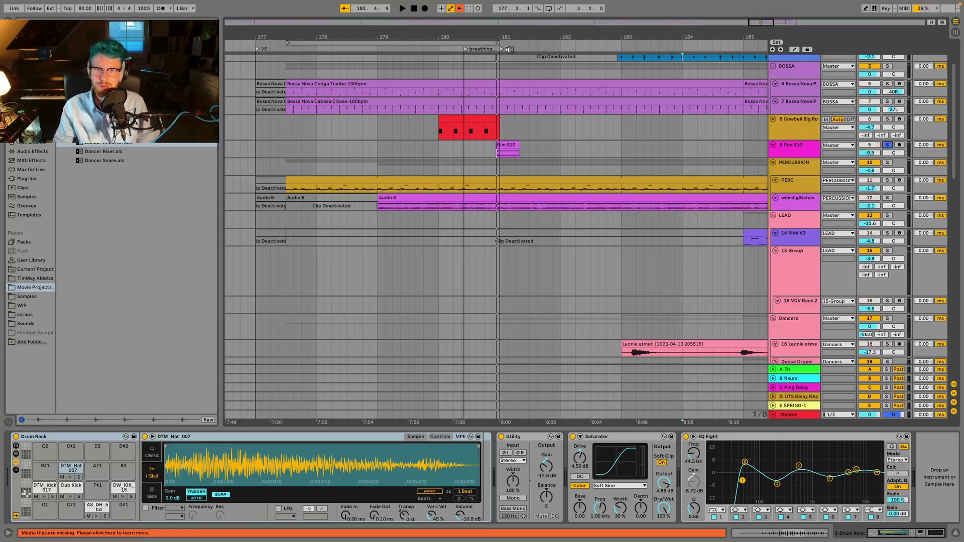
click(489, 45)
key(space)
Switch the solo to the PERCUSSION group, play it from around bar 177, and show the PERC clip's notes
click(886, 163)
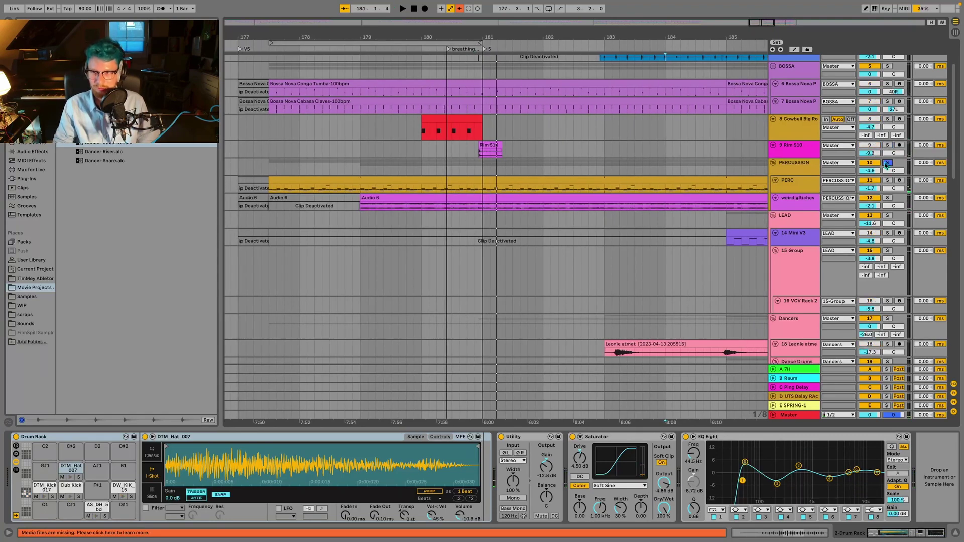
click(300, 179)
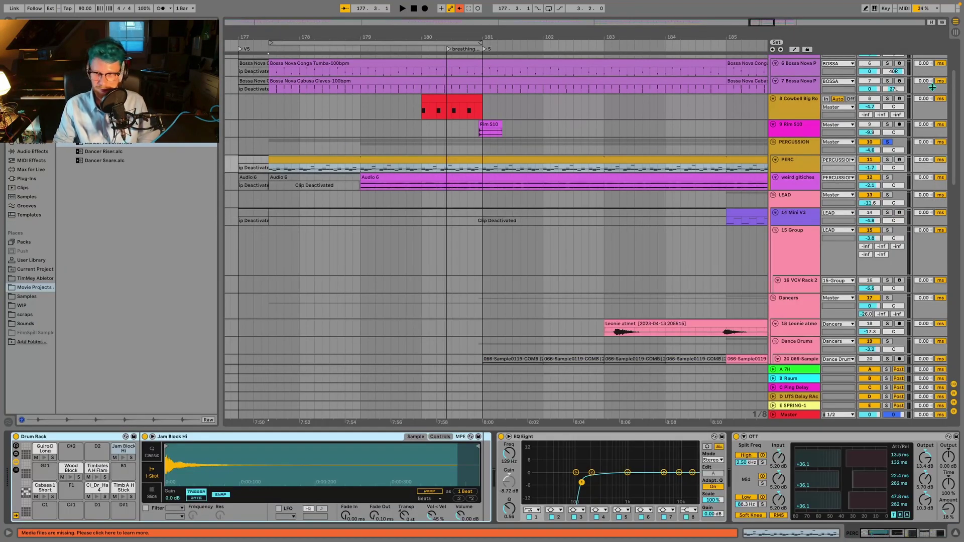
click(369, 50)
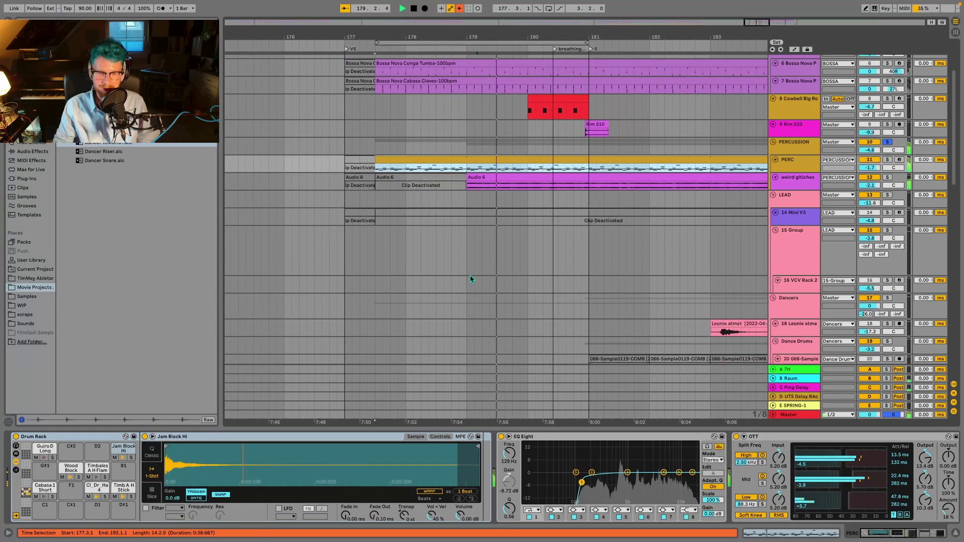
key(shift+Tab)
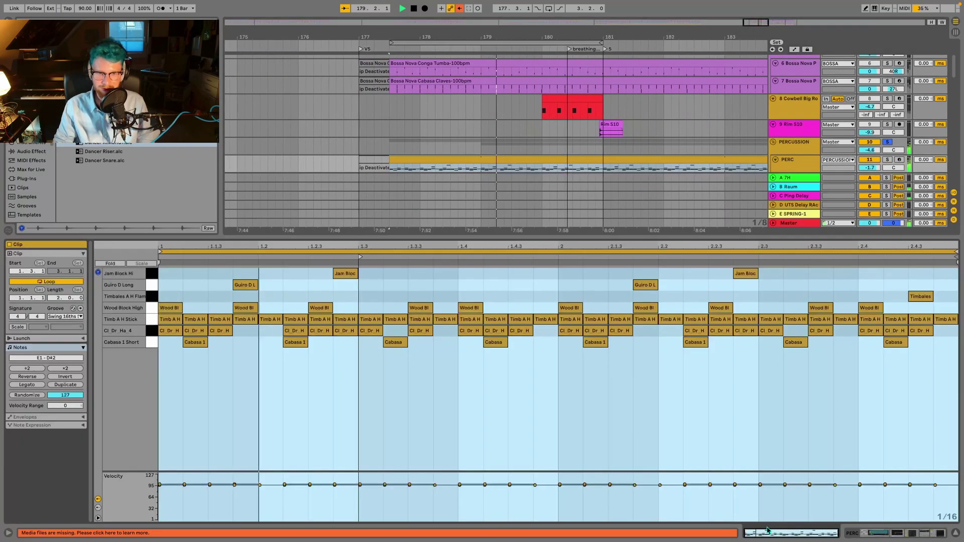
scroll(803, 145, down, 2)
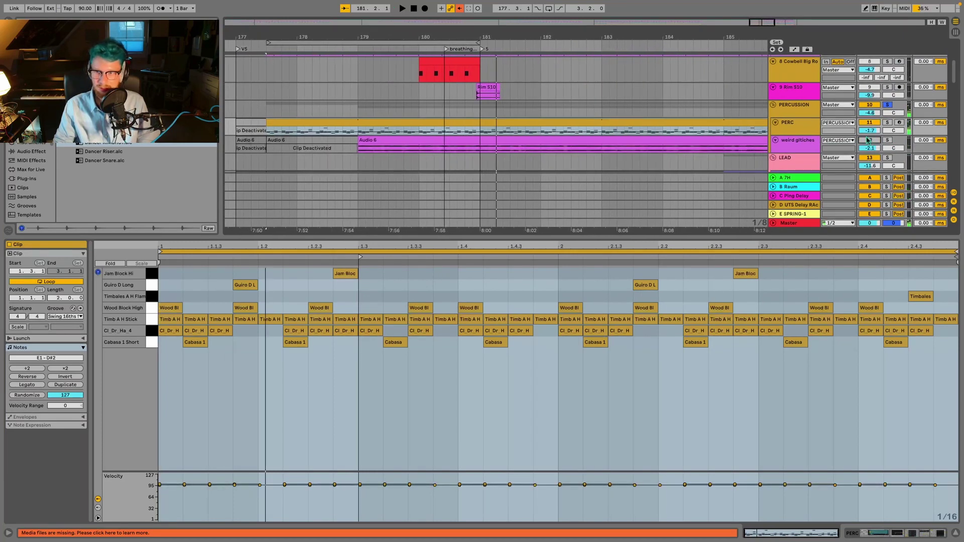
Show the effects on the weird glitches track, solo it, play it from around bar 181, and stop playback
click(793, 149)
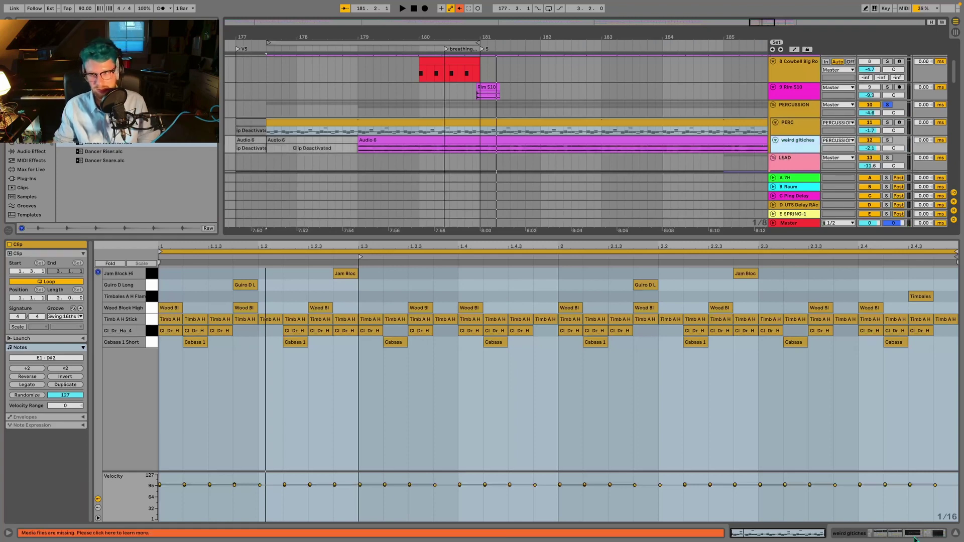
click(872, 534)
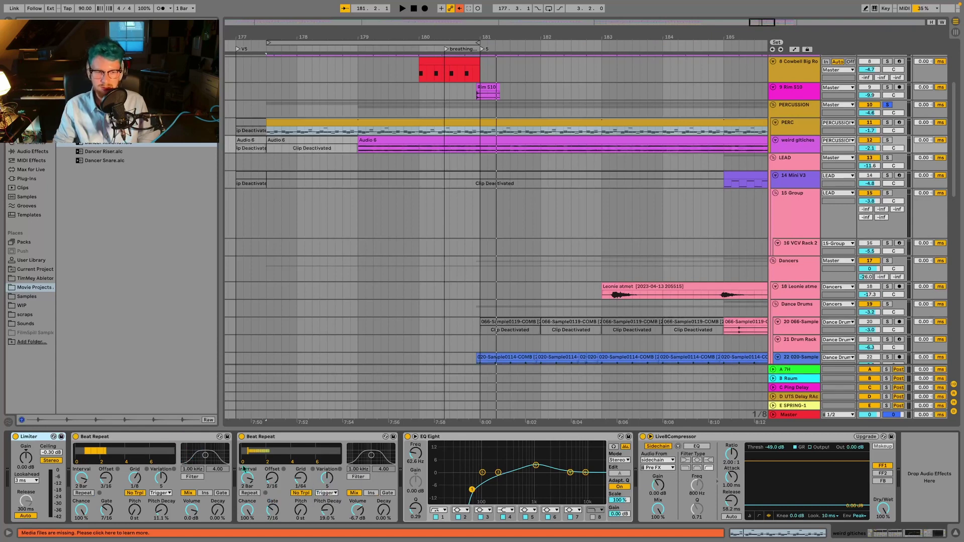
click(888, 140)
key(space)
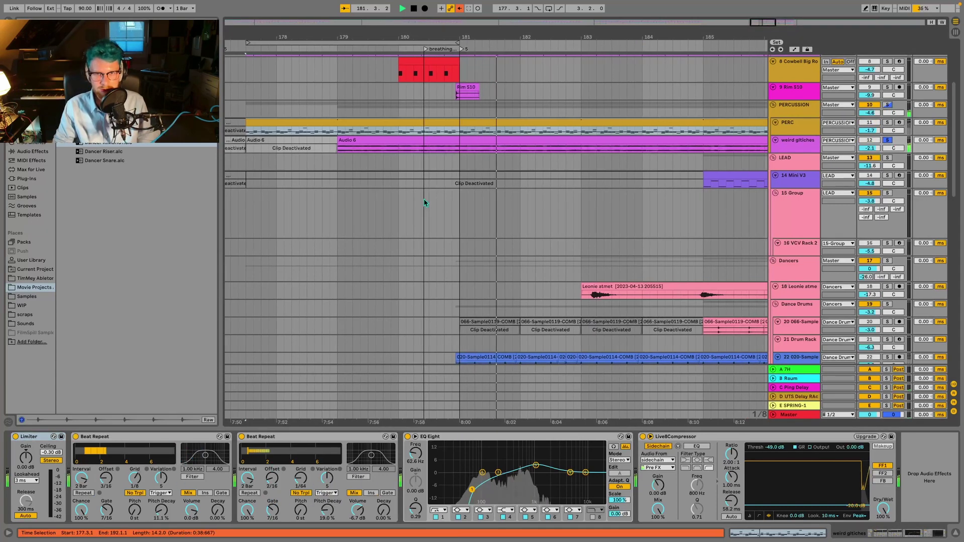
key(space)
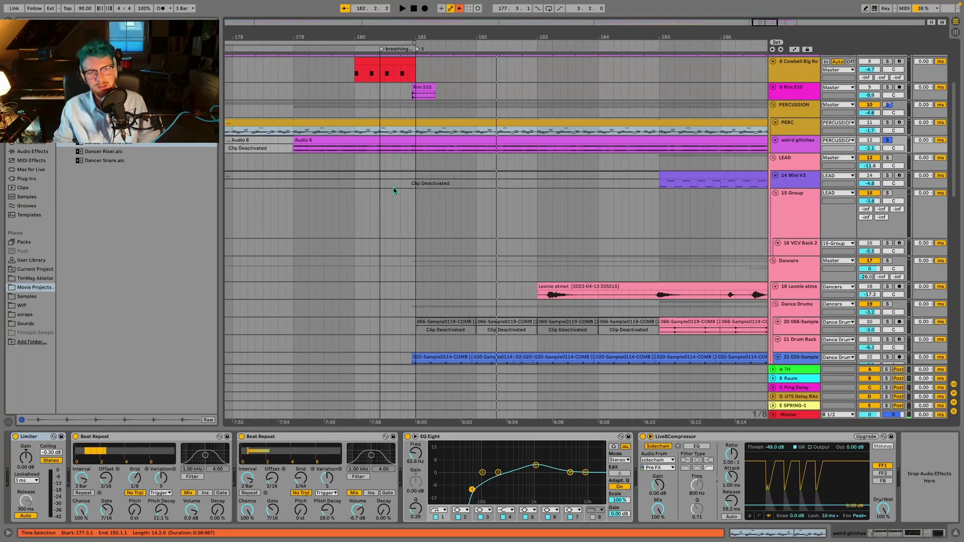
Switch the solo from the weird glitches track to the Dance Drums group and play it from around bar 184
scroll(375, 165, left, 2)
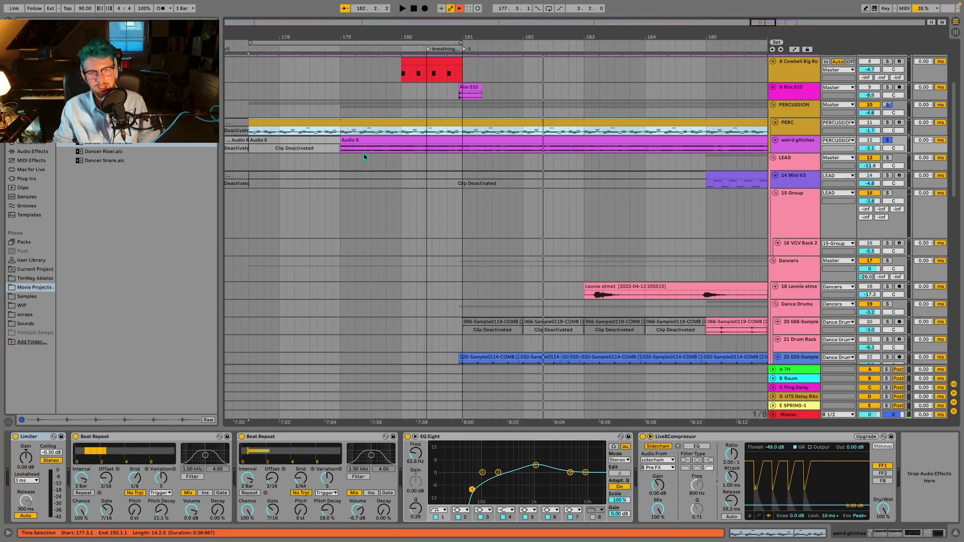
click(887, 140)
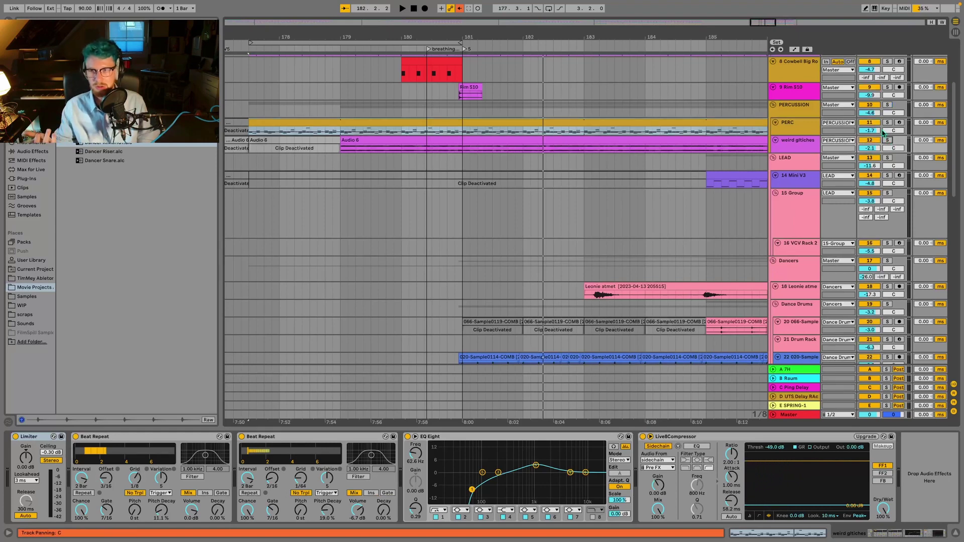
scroll(849, 91, up, 3)
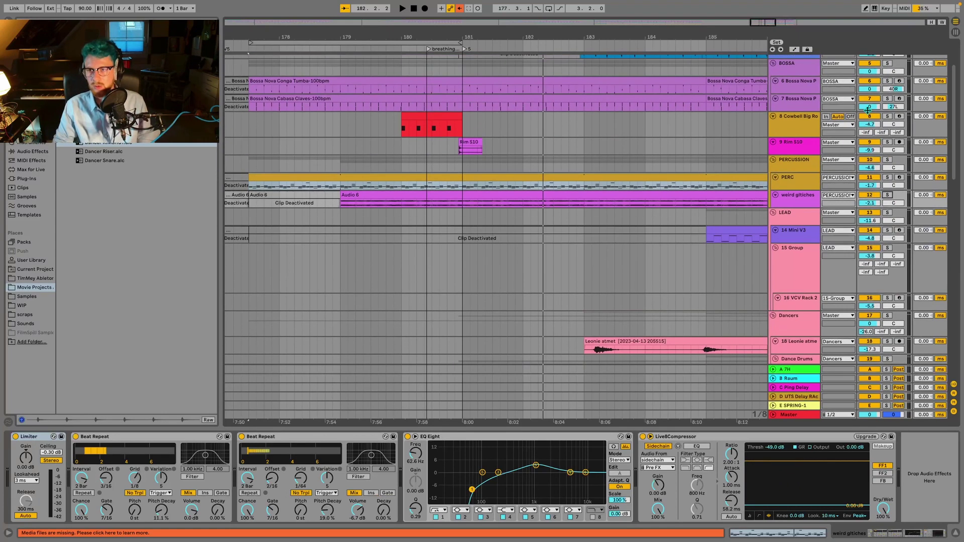
scroll(568, 177, down, 6)
scroll(568, 177, down, 3)
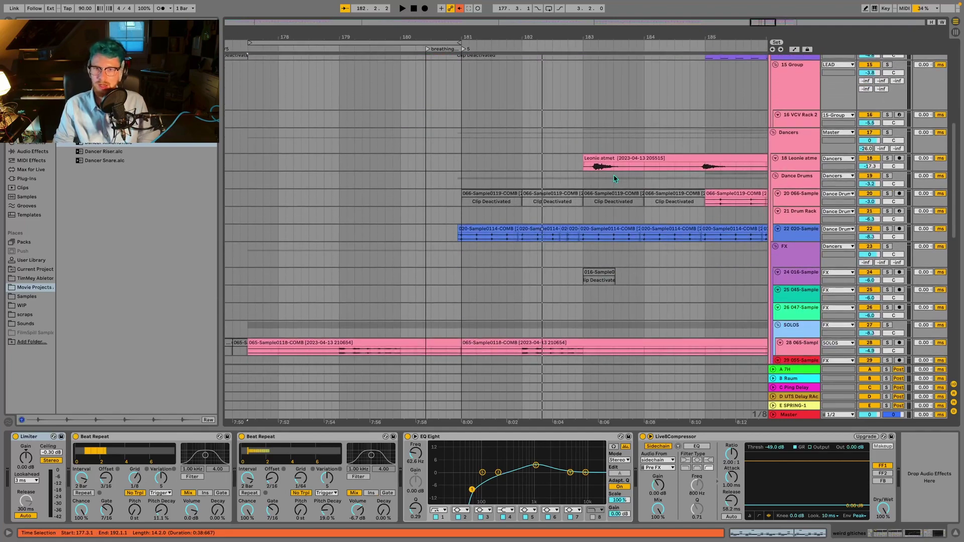
scroll(696, 206, right, 5)
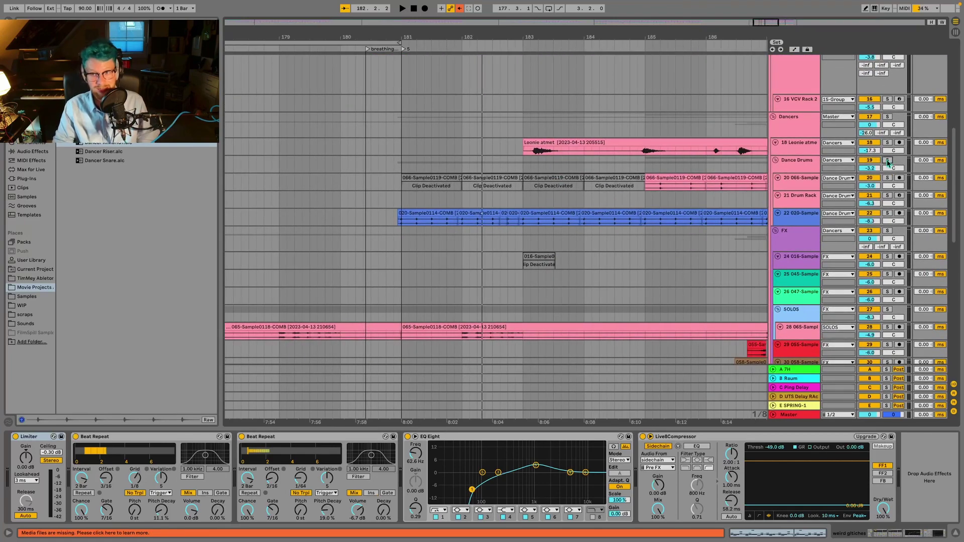
click(424, 48)
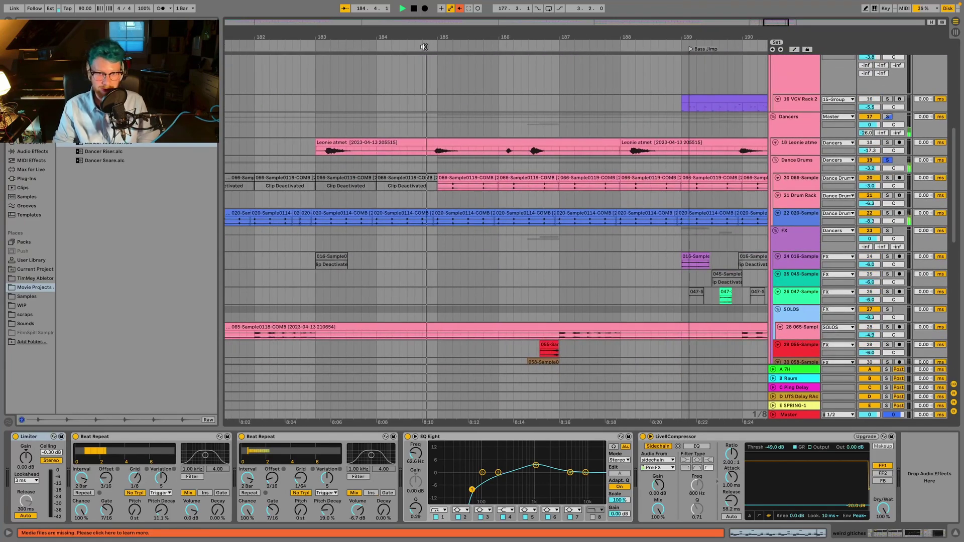
Show the effects on the 22 020-Sample track while Dance Drums plays in solo, and stop playback
scroll(431, 69, left, 2)
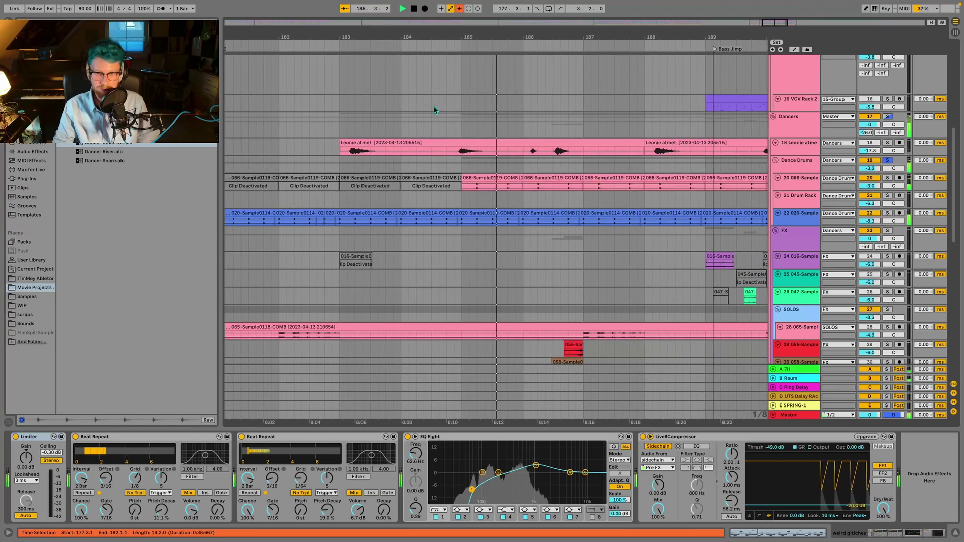
click(781, 215)
key(space)
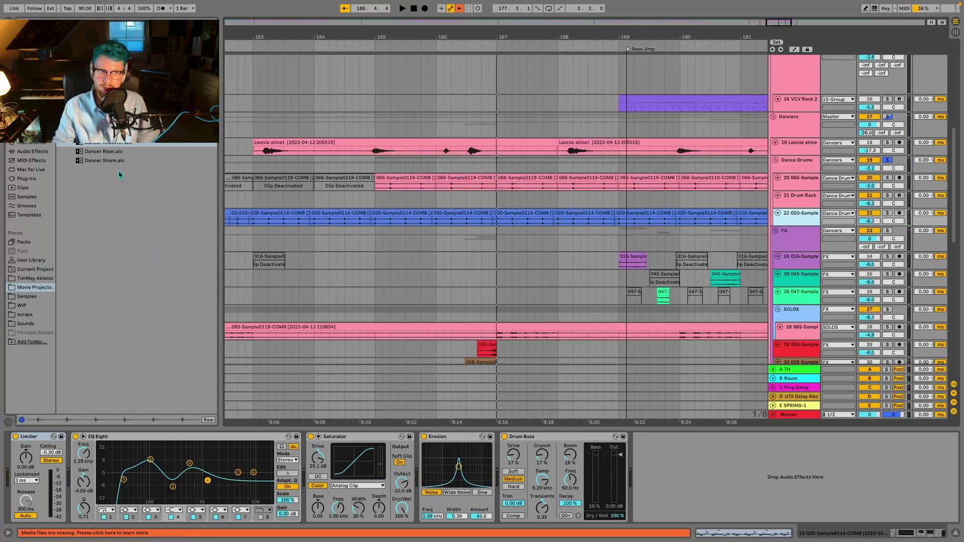
Preview the Dancer clips in the browser, including Dancer Snare.alc and the clips above it
click(111, 421)
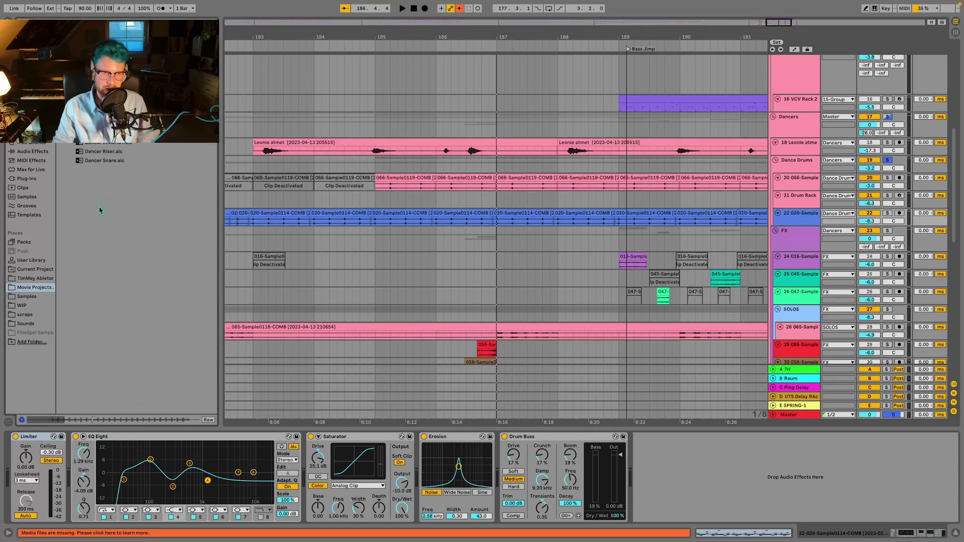
click(99, 161)
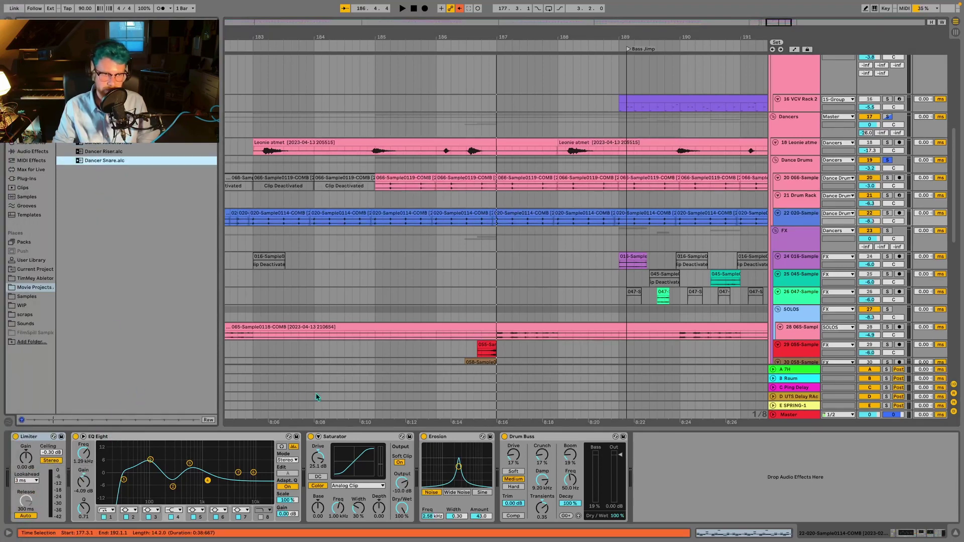
key(Up)
key(Up)
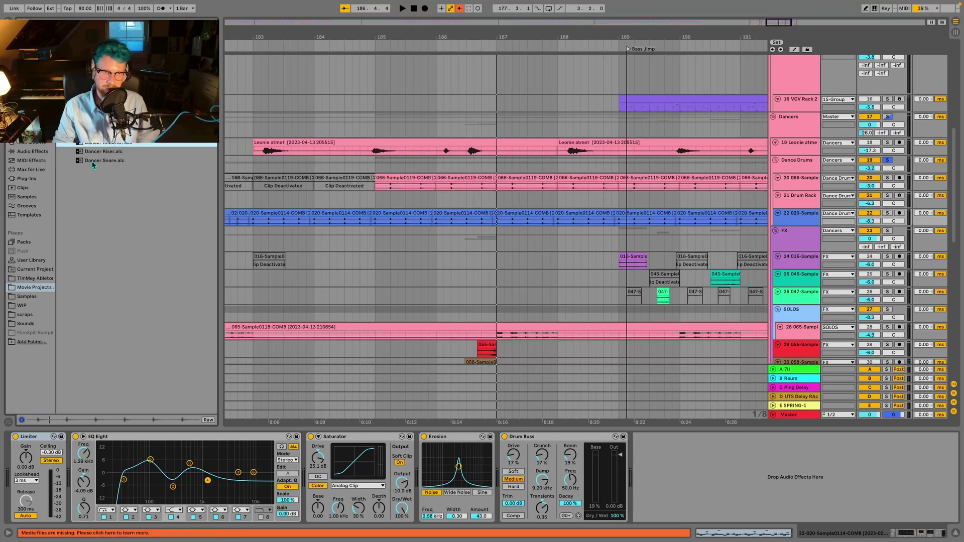
click(100, 397)
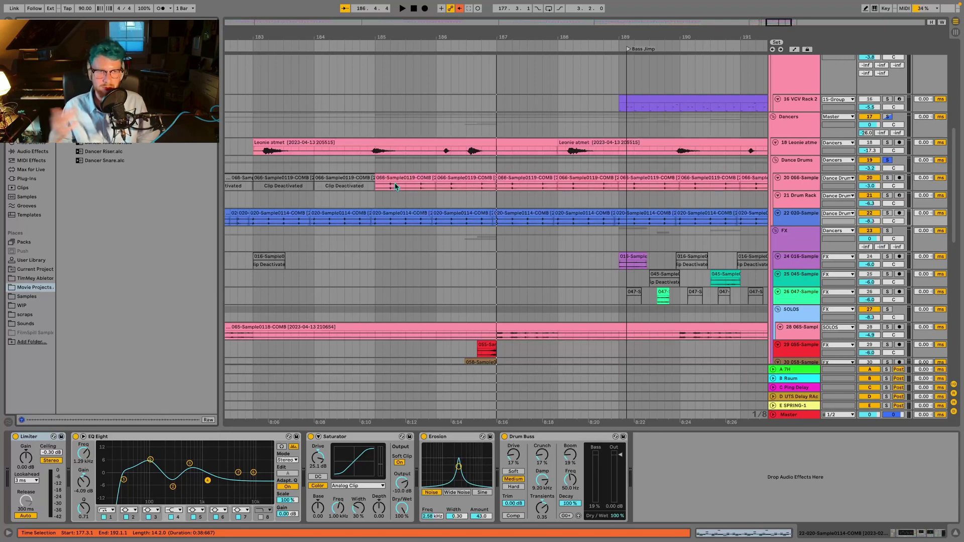
Play the soloed Dance Drums group again from around bar 187
scroll(508, 185, right, 5)
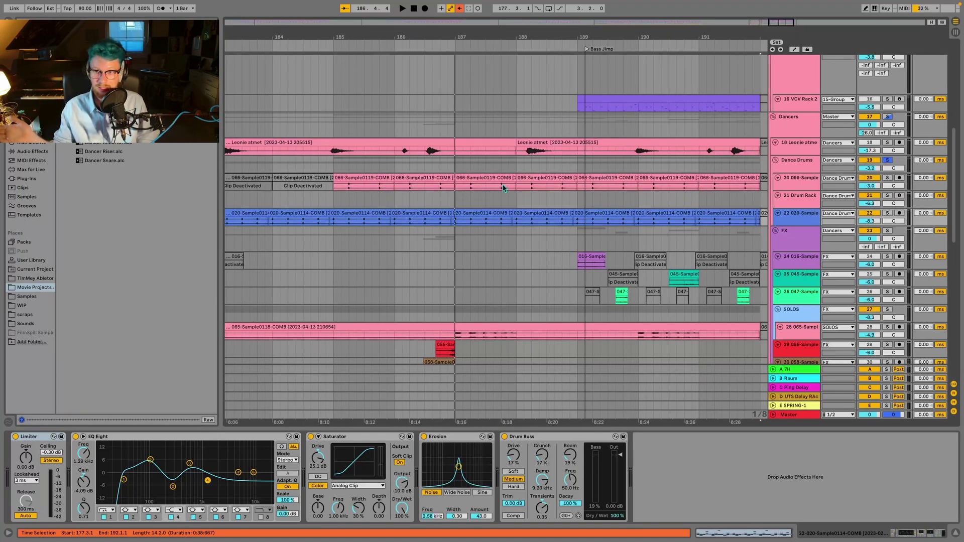
click(403, 8)
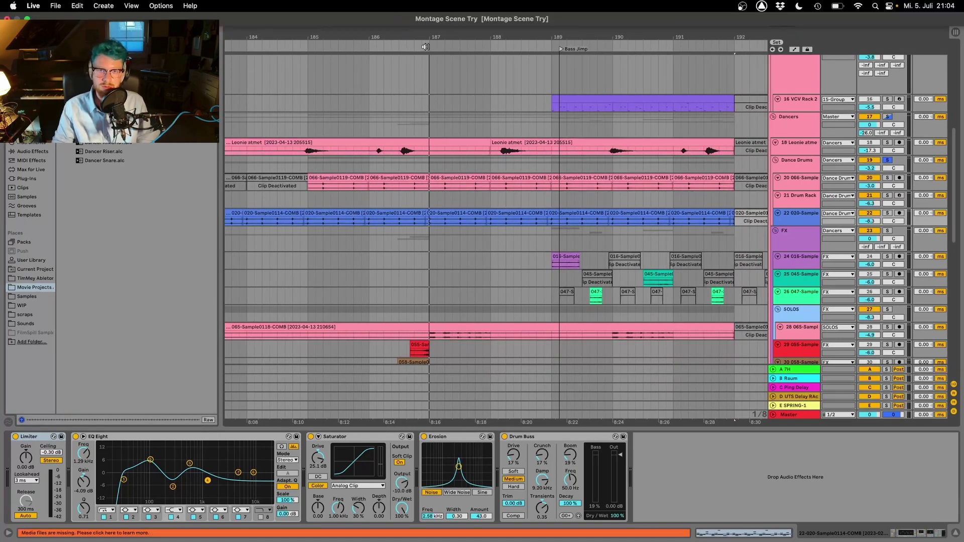
key(space)
Solo 2 Drum Rack, 3 DudStom, CLAPS, BOSSA, 8 Cowbell and PERCUSSION together with Dance Drums, and play them from around bar 181
scroll(843, 173, up, 10)
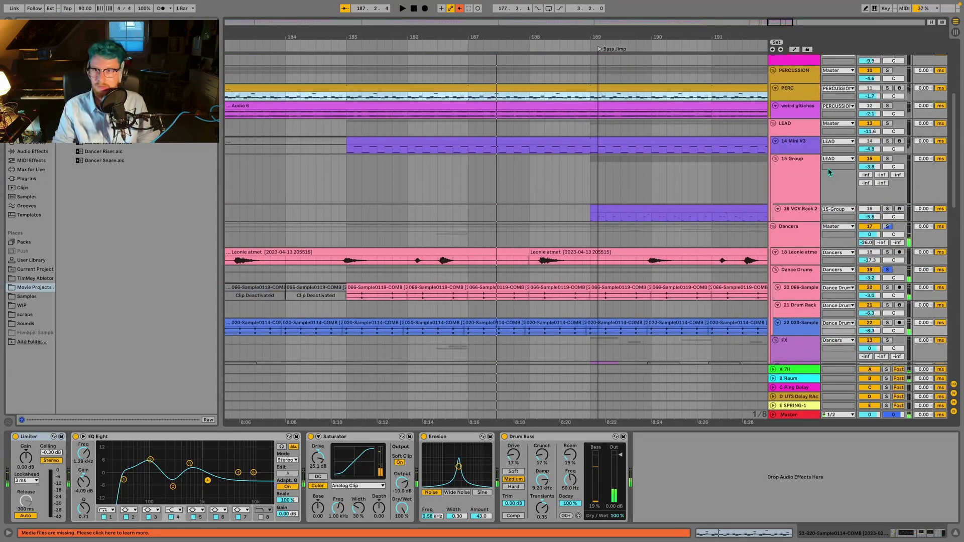
right_click(895, 78)
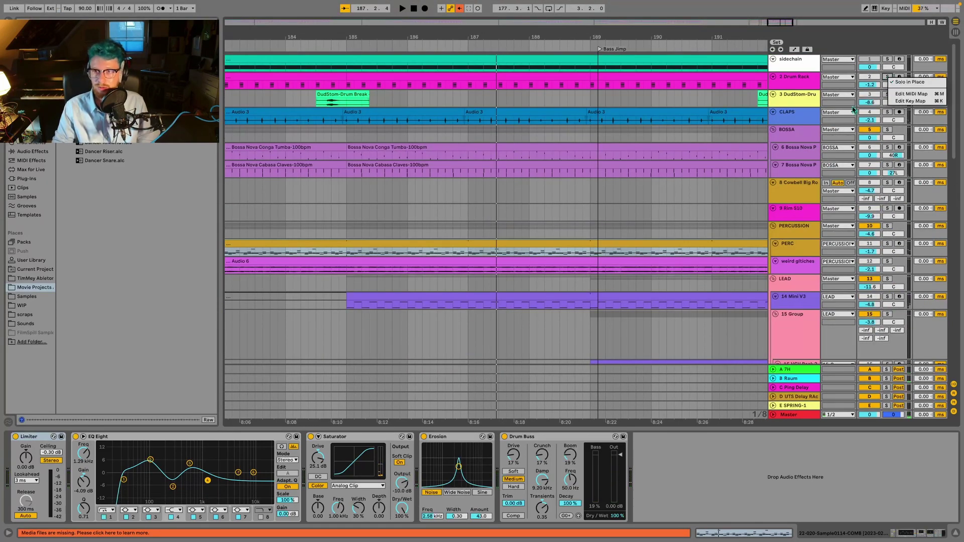
click(841, 143)
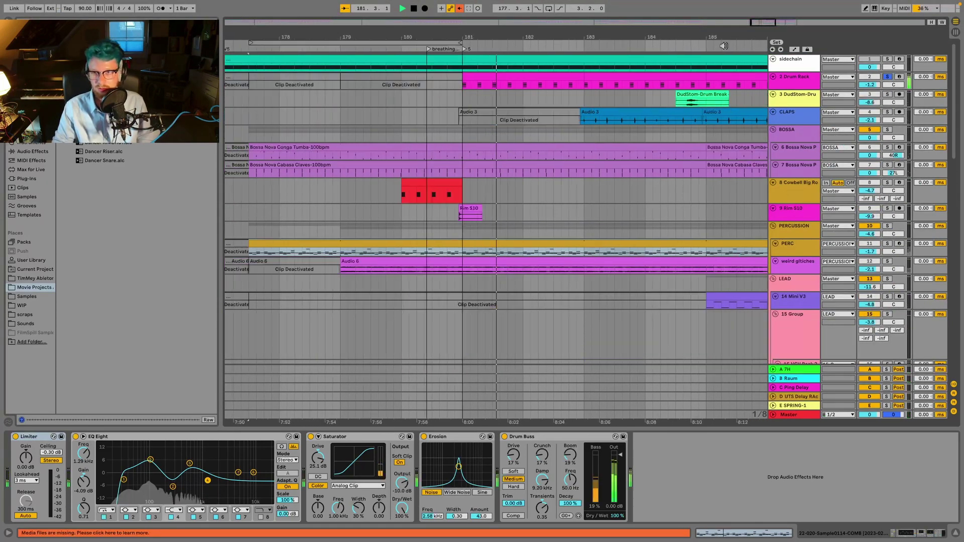
scroll(502, 214, right, 2)
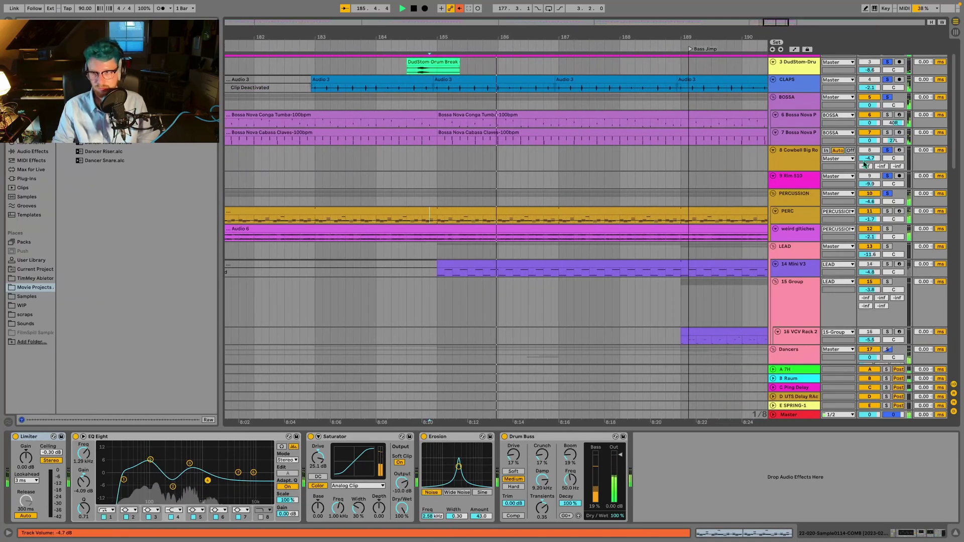
click(887, 150)
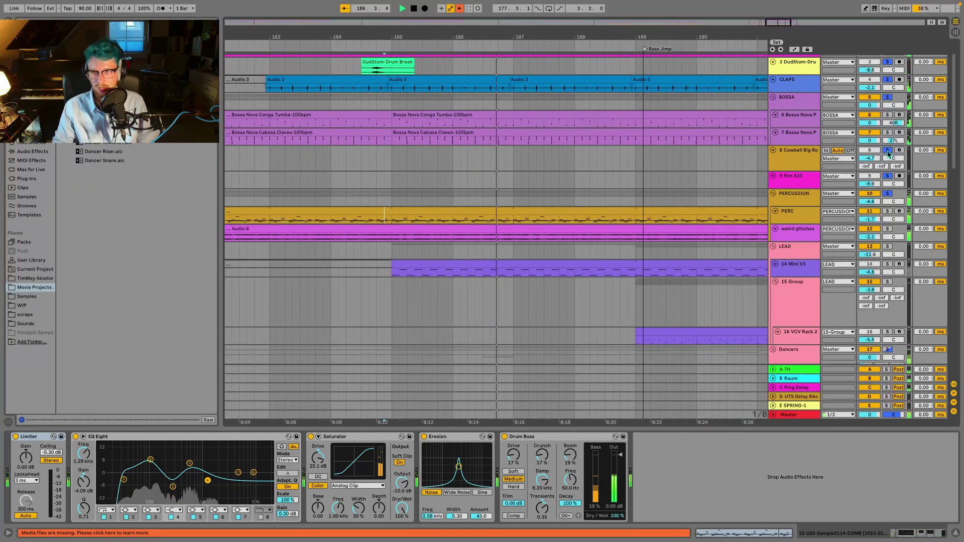
key(space)
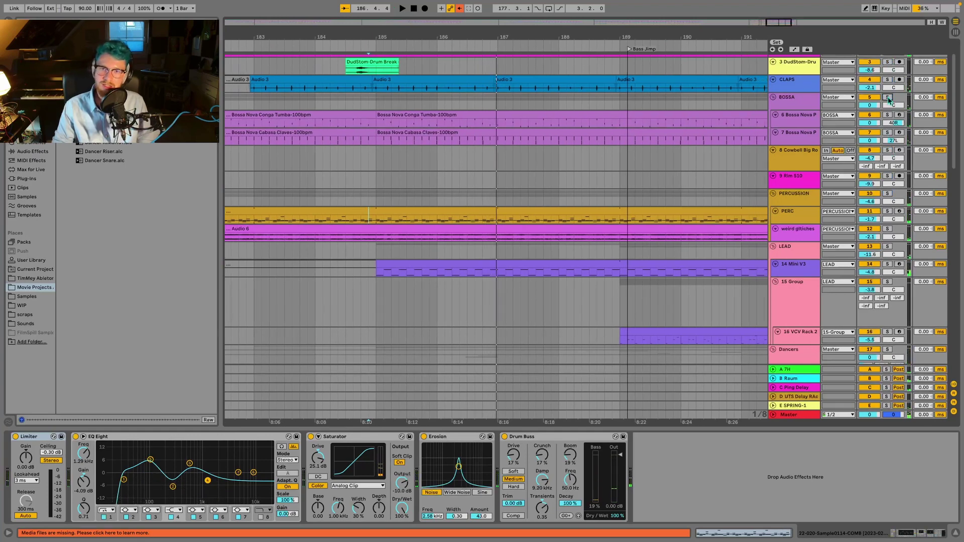
Solo the BOSSA group, play it from bar 186.4 with CLAPS added to the solo, and clear both solos
click(887, 98)
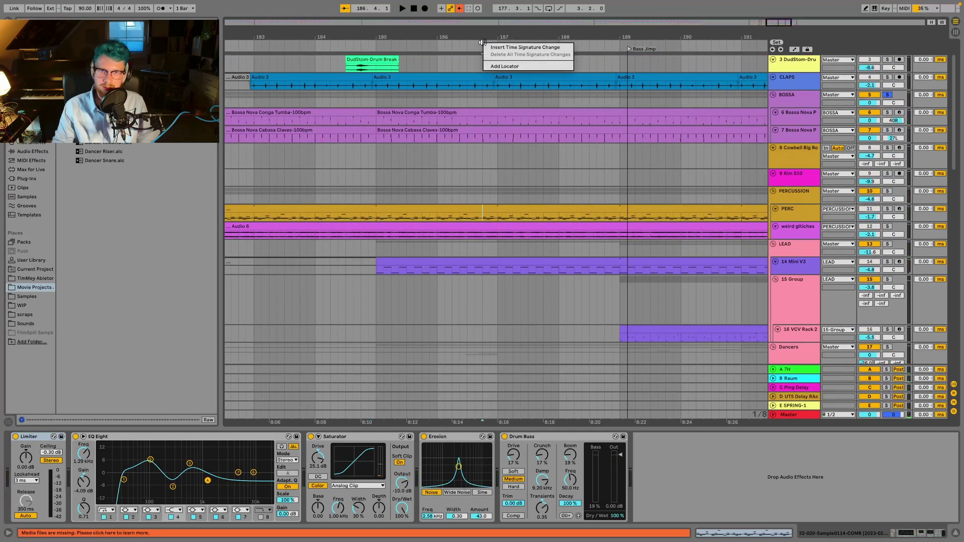
click(482, 42)
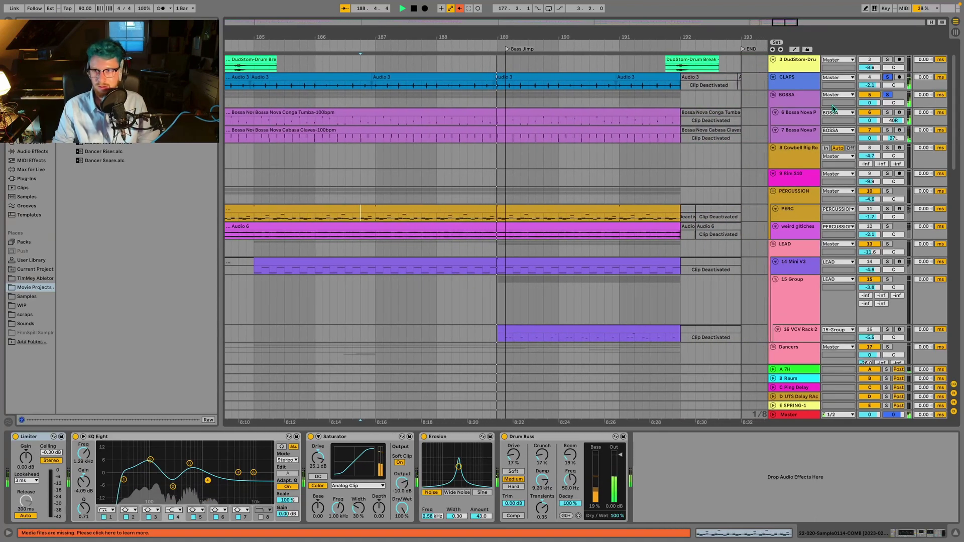
click(890, 95)
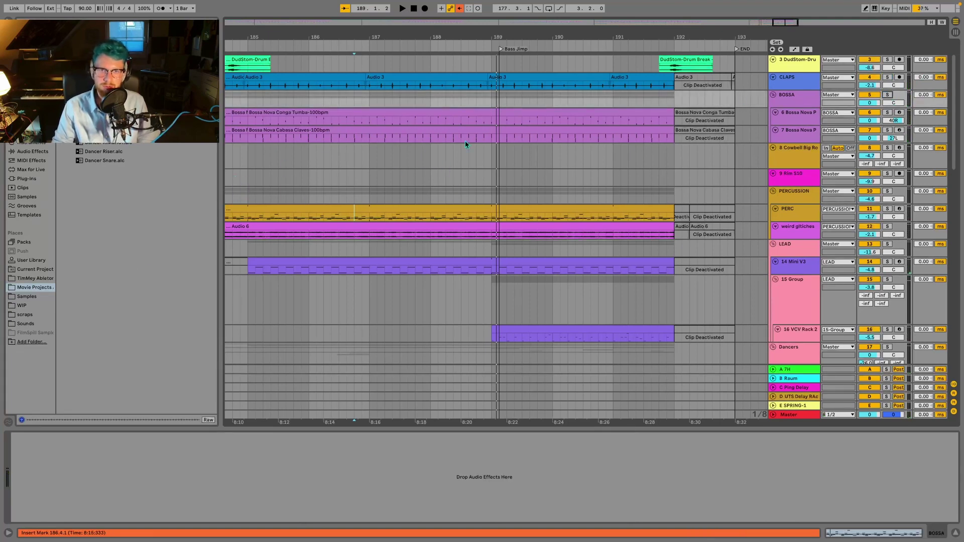
scroll(465, 145, up, 3)
scroll(465, 144, left, 3)
scroll(386, 130, left, 10)
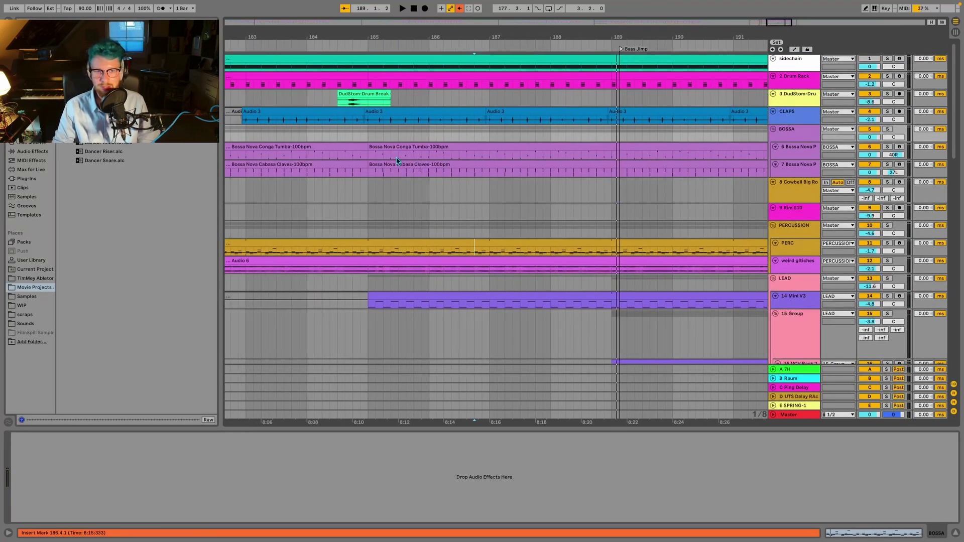
Bring up the 14 Mini V3 track's devices and play the arrangement around bar 186
scroll(384, 177, down, 5)
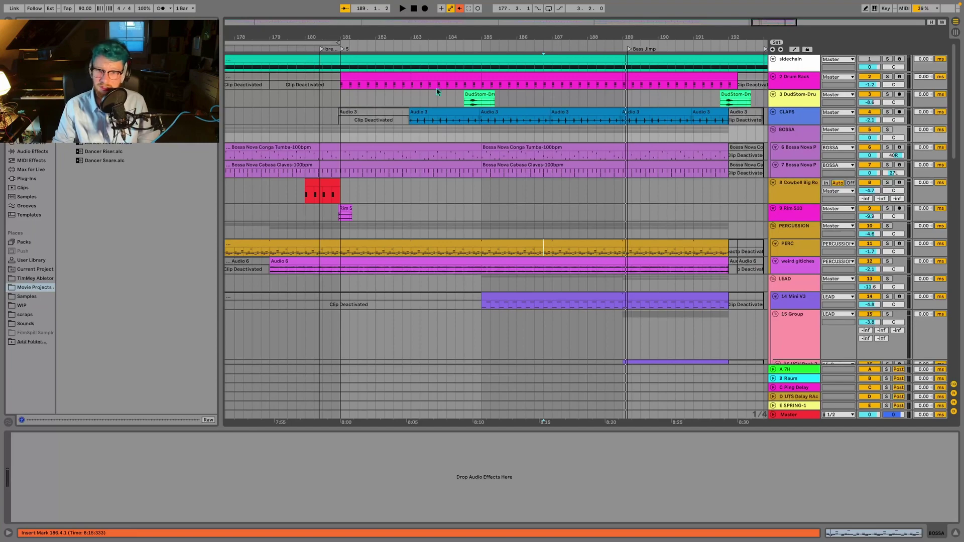
scroll(495, 183, down, 10)
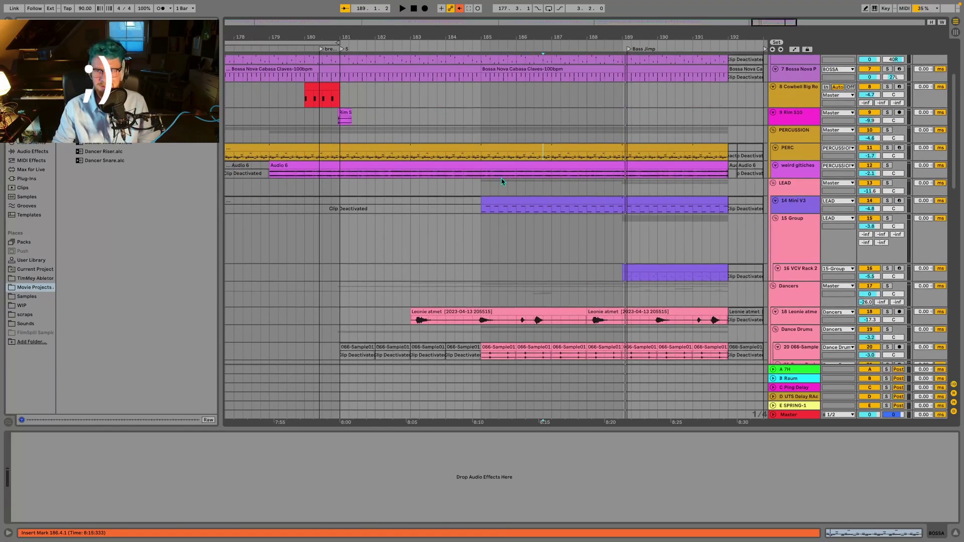
scroll(576, 217, up, 5)
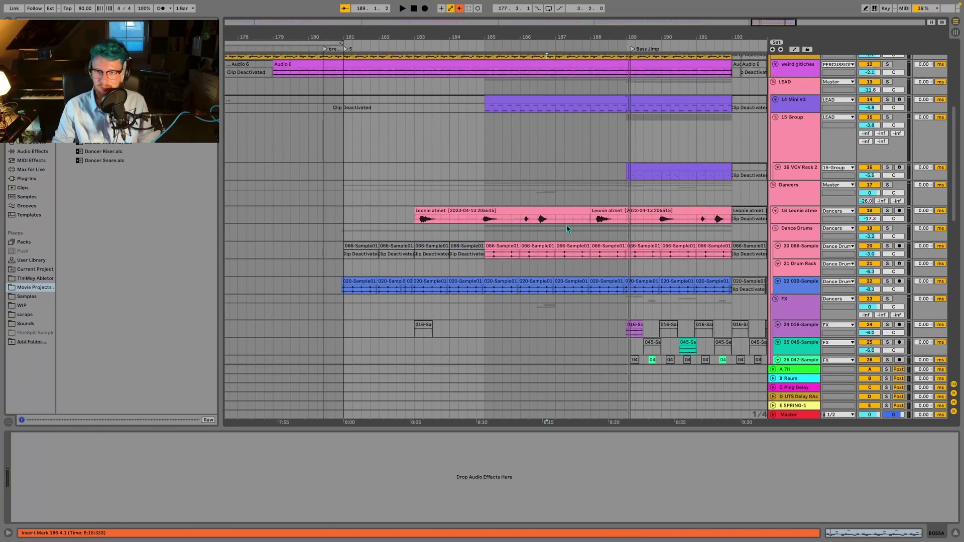
scroll(653, 231, left, 2)
scroll(602, 205, up, 3)
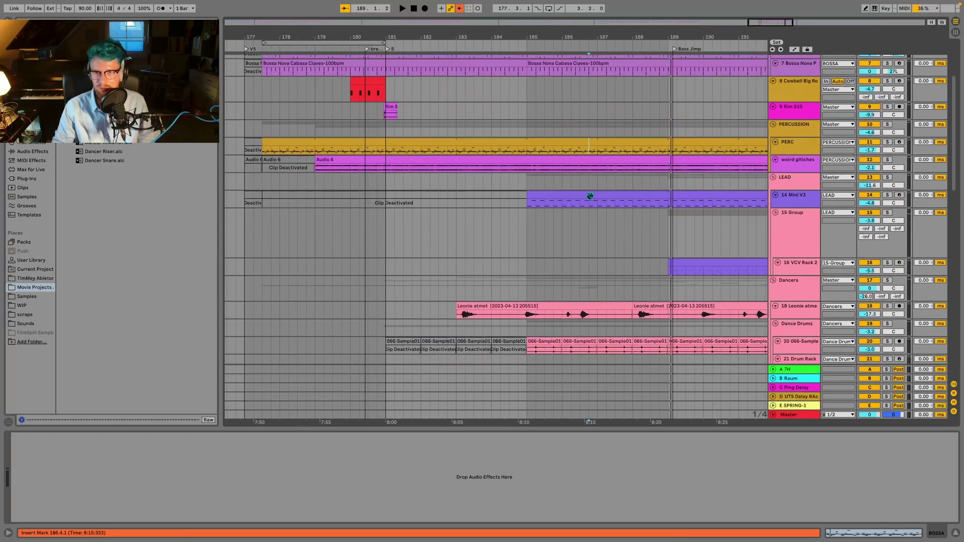
click(749, 195)
scroll(634, 174, down, 2)
scroll(634, 174, right, 1)
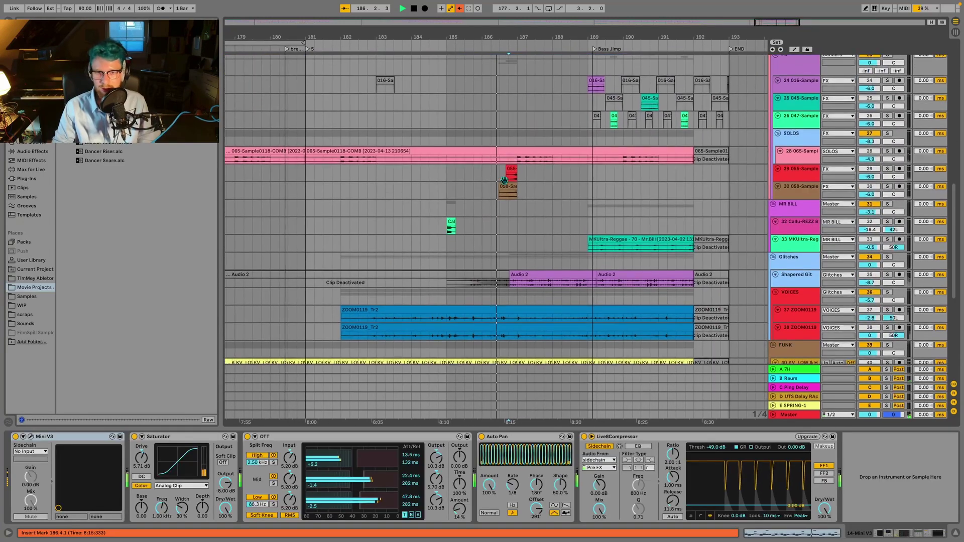
Solo the 41 Prophet V3 track, play it from around bar 185, and clear its solo
scroll(507, 193, down, 5)
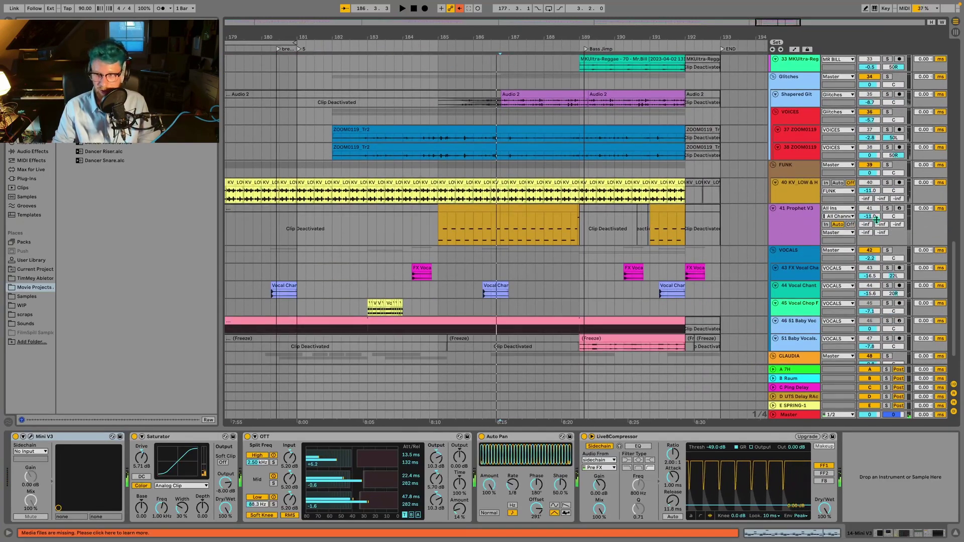
click(887, 209)
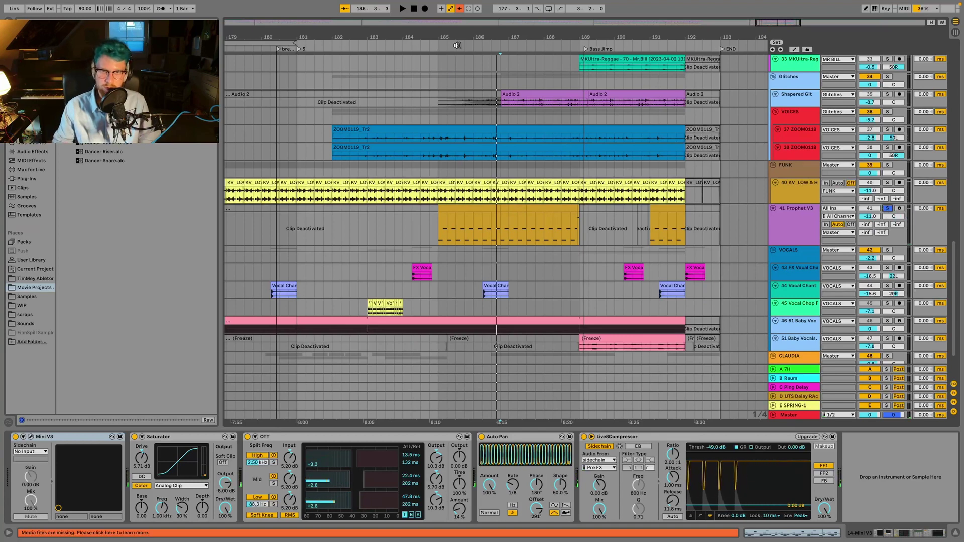
key(space)
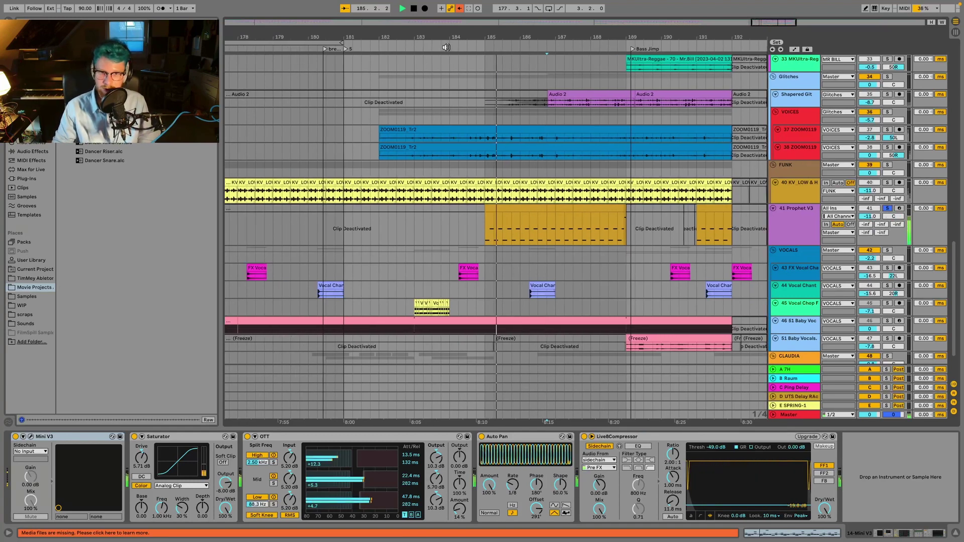
right_click(782, 226)
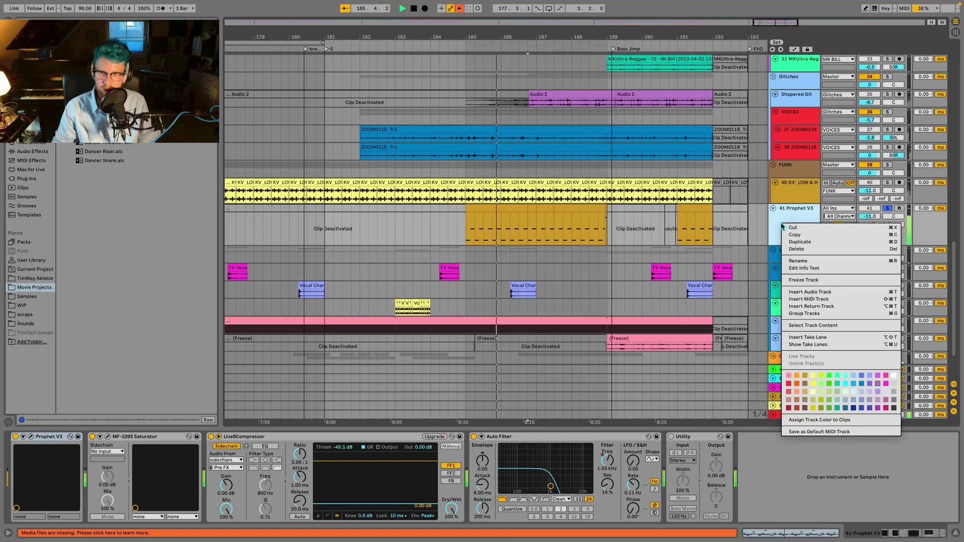
click(704, 218)
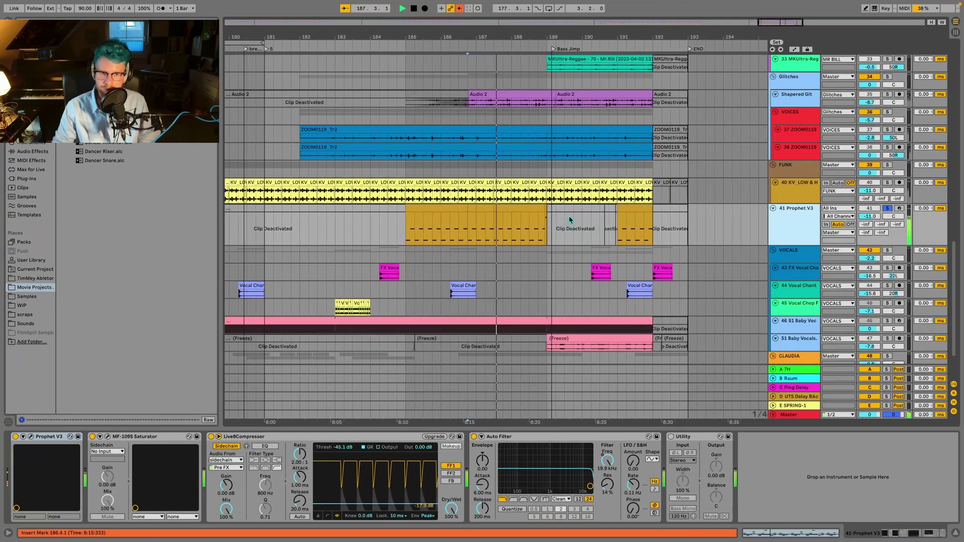
click(888, 211)
Solo the 16 VCV Rack 2 track and play it from the Bass Jimp marker at bar 189
scroll(456, 236, up, 15)
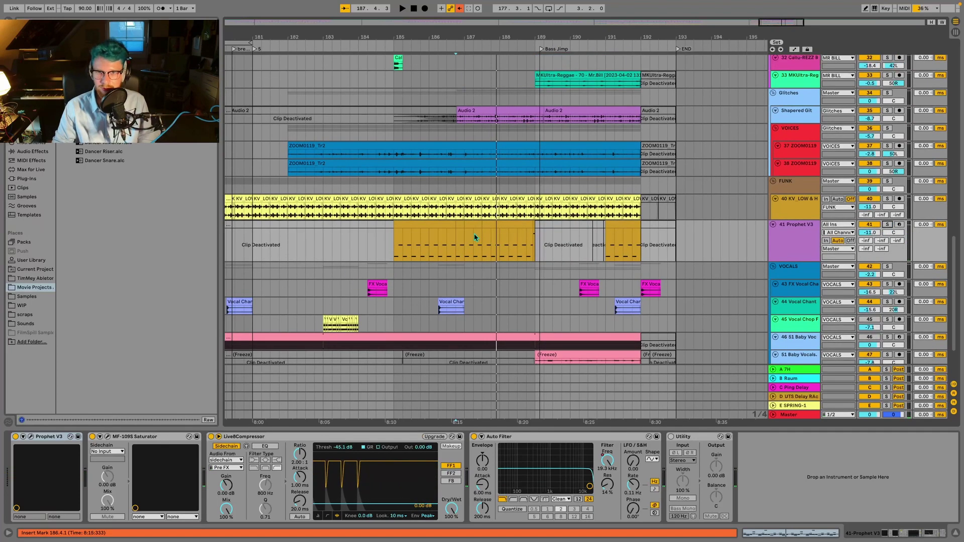
scroll(590, 267, up, 10)
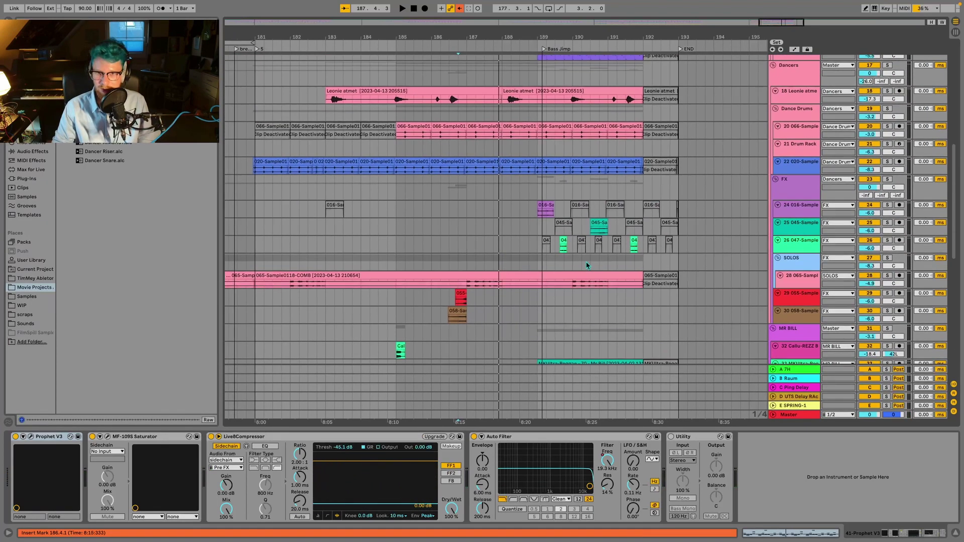
click(888, 258)
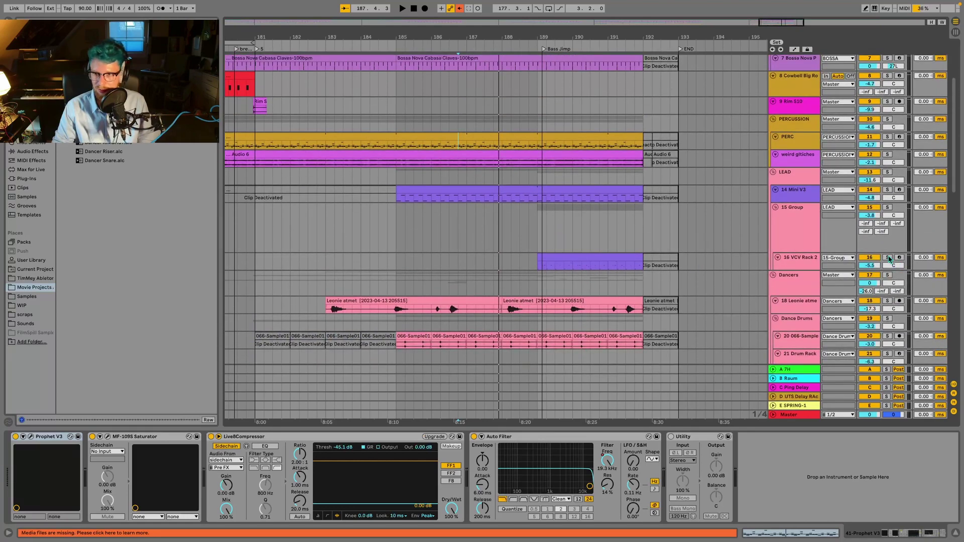
click(538, 49)
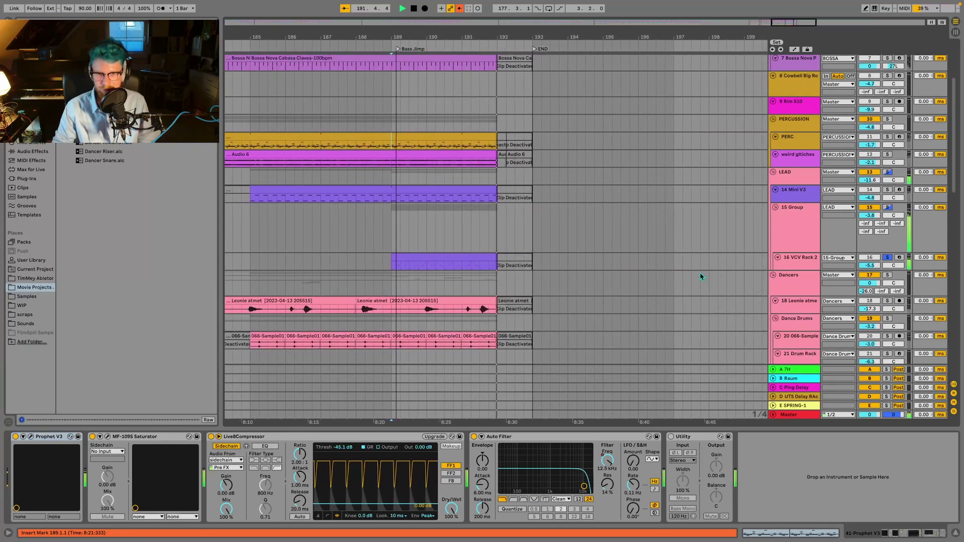
key(space)
Open the VCV Rack 2 plug-in window and examine its patch, from the WT LFO to the liquid filter and audio output
click(427, 259)
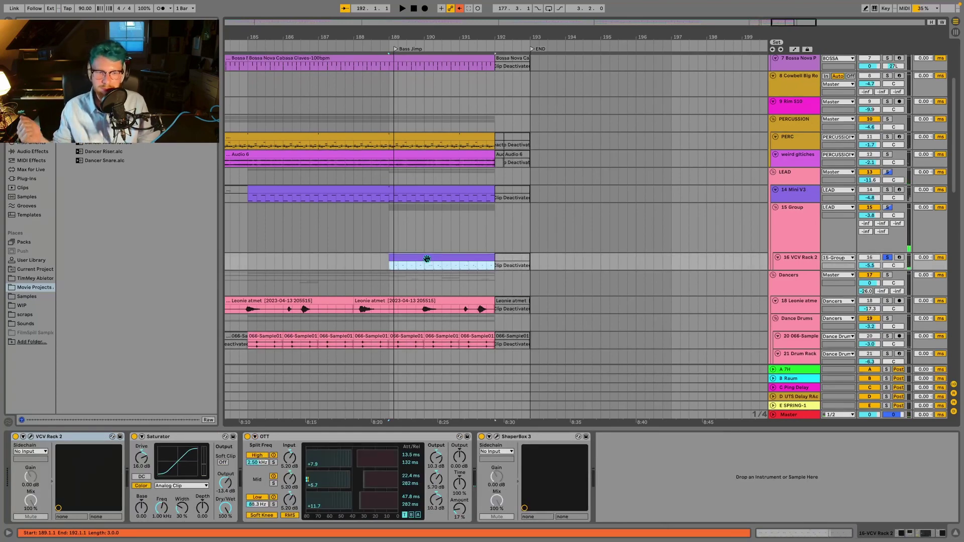
key(super+alt+p)
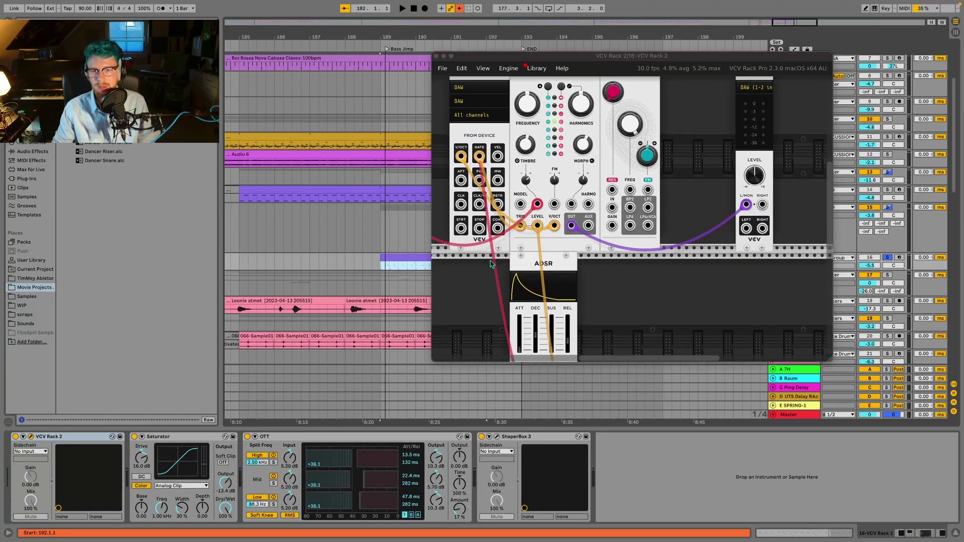
scroll(491, 263, down, 8)
scroll(491, 258, up, 10)
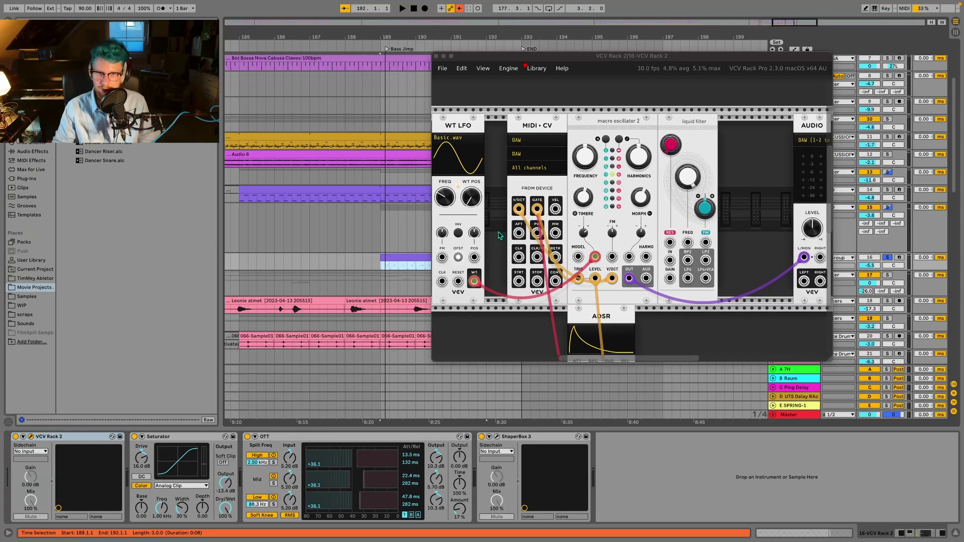
scroll(512, 220, left, 2)
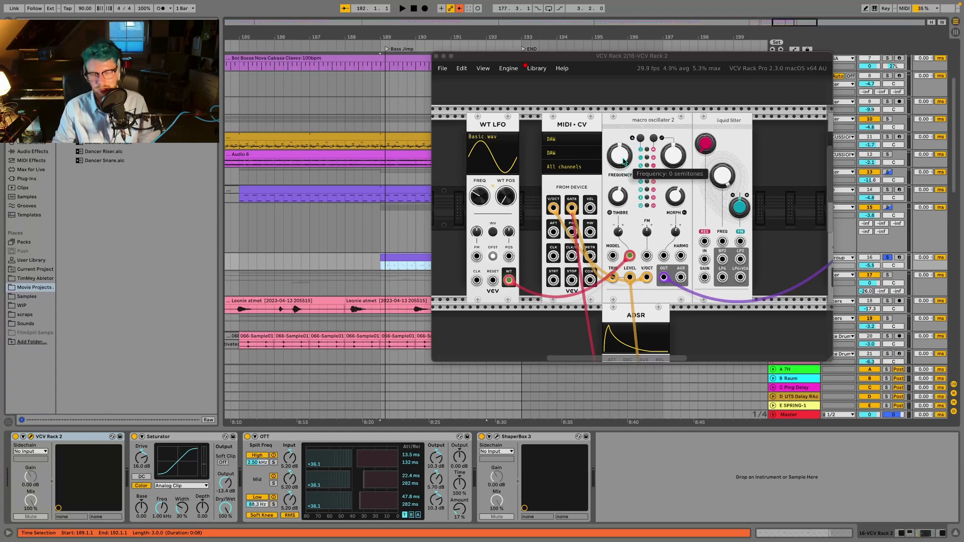
scroll(635, 157, right, 3)
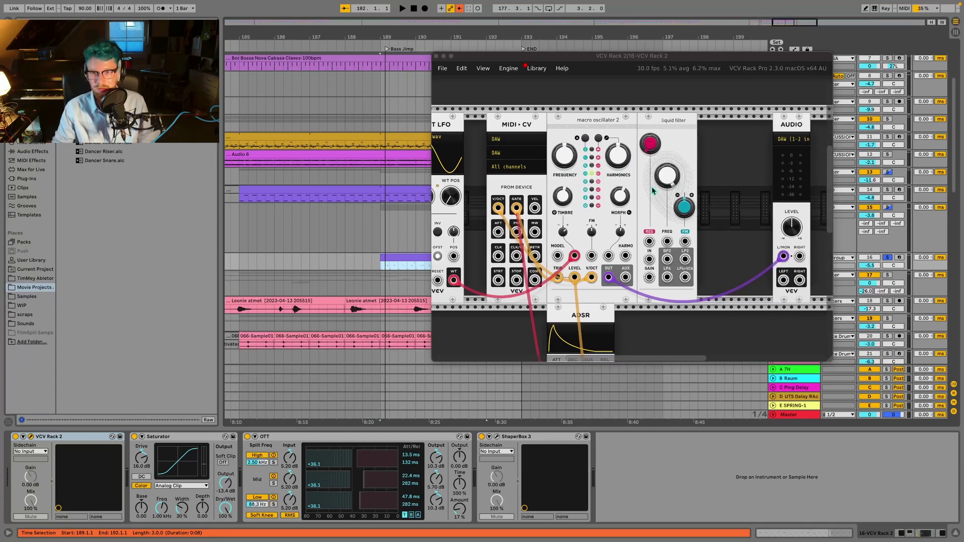
scroll(666, 160, right, 2)
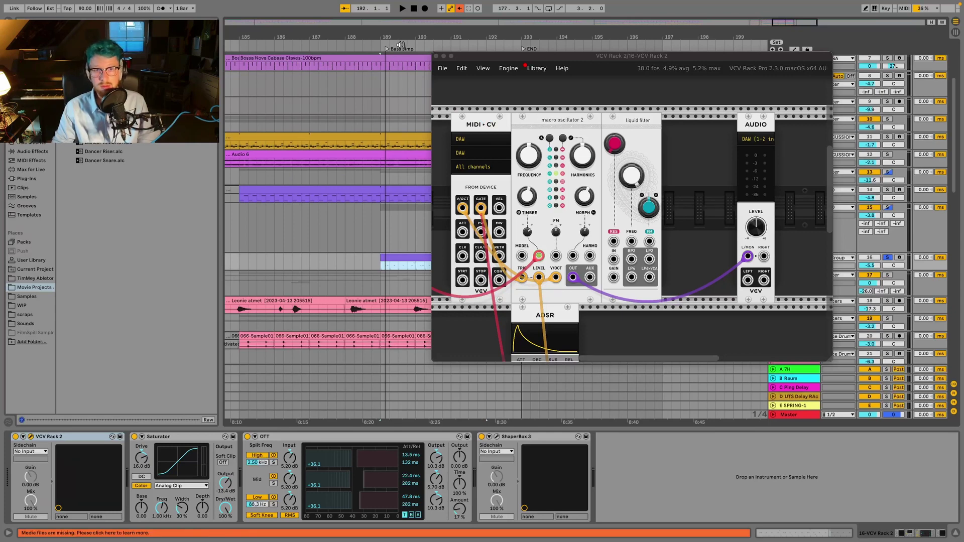
Play the soloed VCV Rack 2 part from bar 189 with its patch open, and close the plug-in window
key(space)
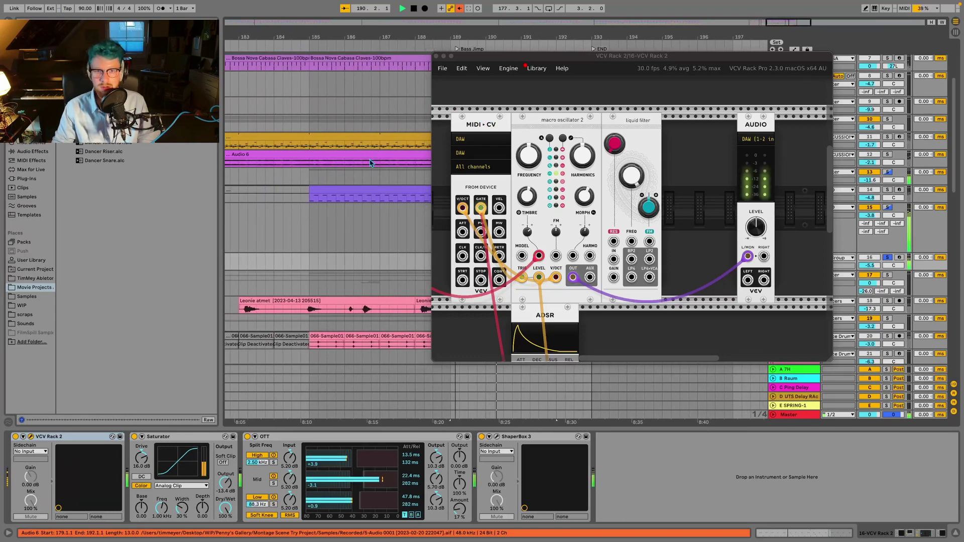
click(436, 56)
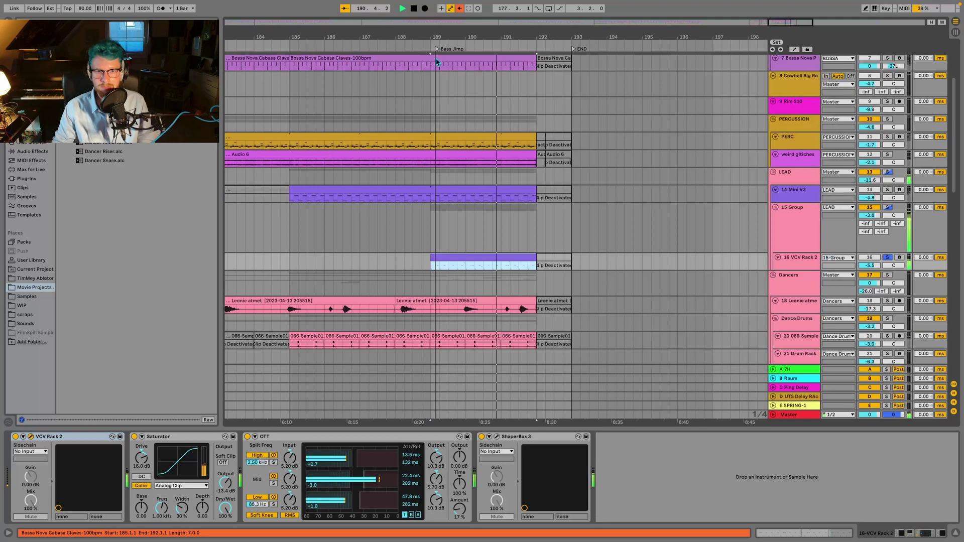
key(space)
Open the VCV Rack 2 MIDI clip, examine its high and low notes, then close the note editor and clear the track's solo
right_click(437, 257)
click(431, 263)
double_click(435, 257)
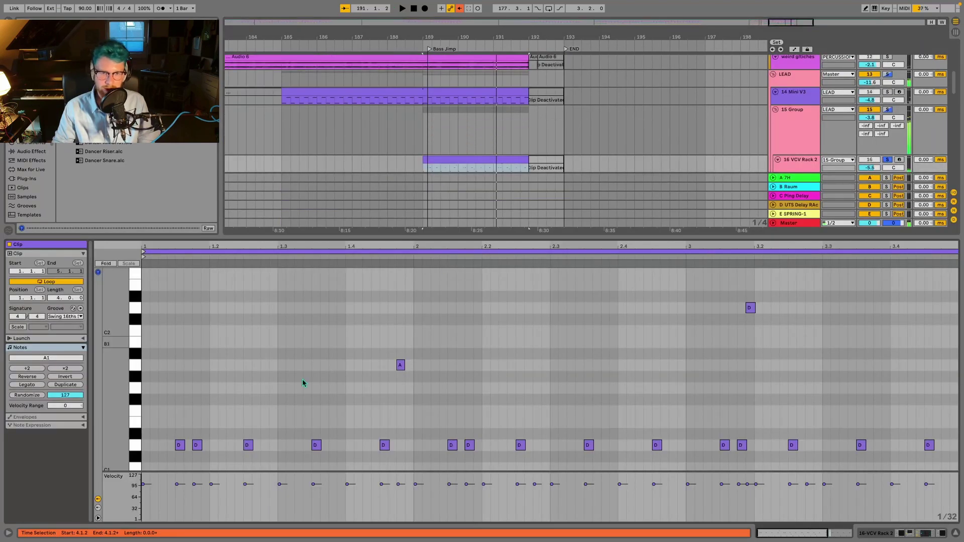
scroll(300, 376, down, 5)
scroll(258, 387, down, 3)
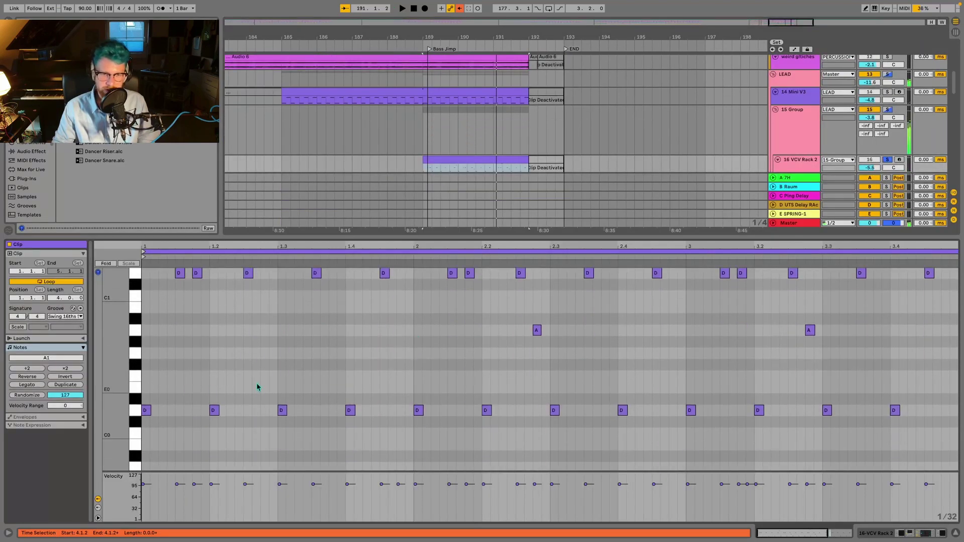
scroll(250, 372, up, 5)
scroll(250, 372, up, 2)
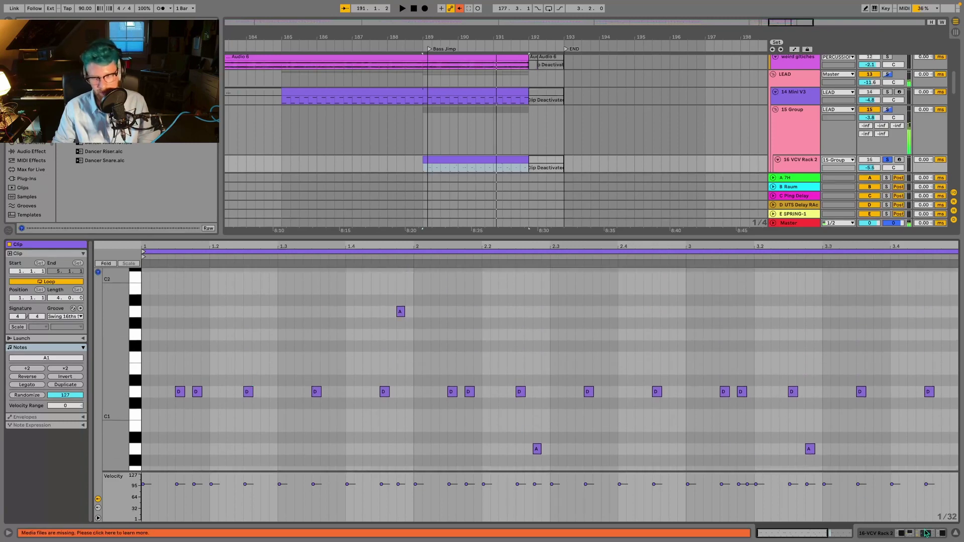
click(957, 534)
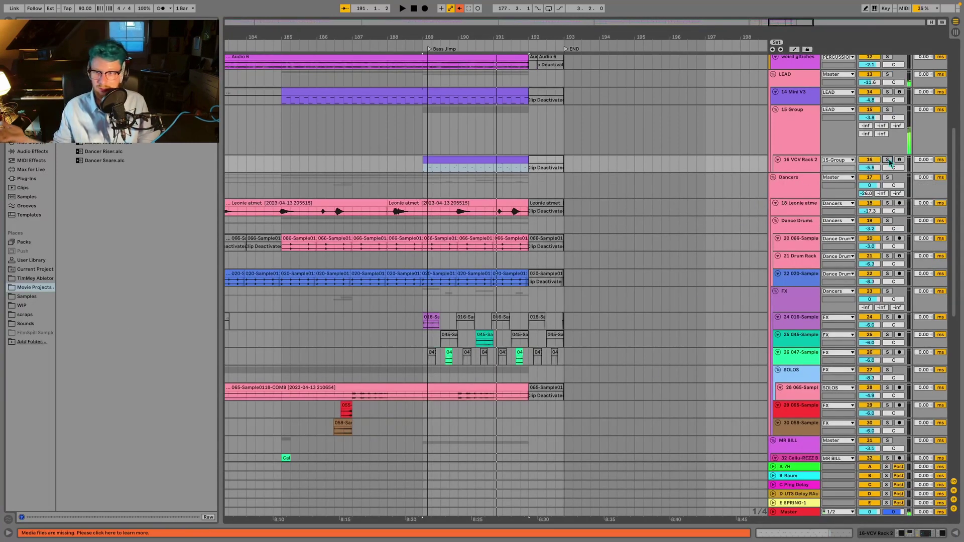
Solo the SOLOS group with Dance Drums and tracks 29 and 30, play them around bars 186 to 188, and clear the solos
scroll(837, 206, down, 5)
scroll(838, 206, left, 3)
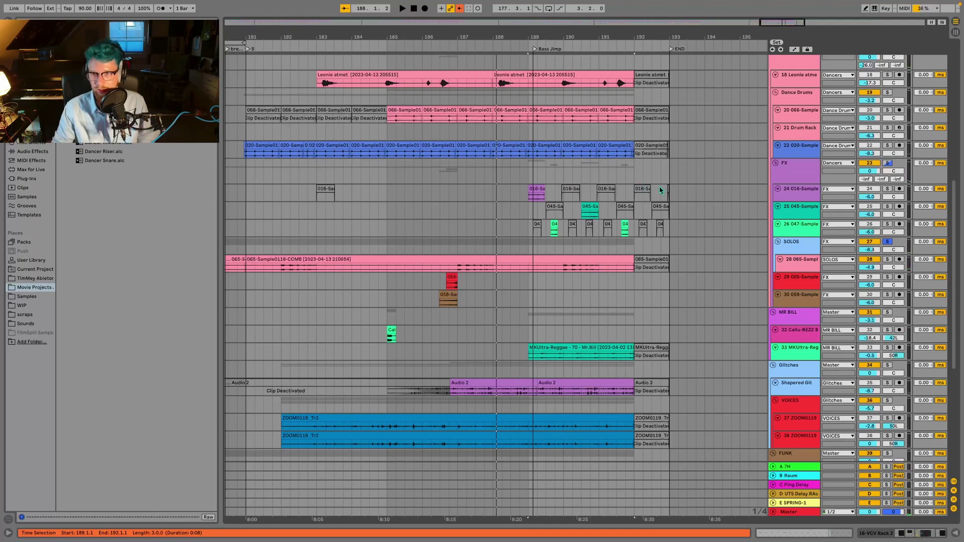
scroll(798, 168, up, 1)
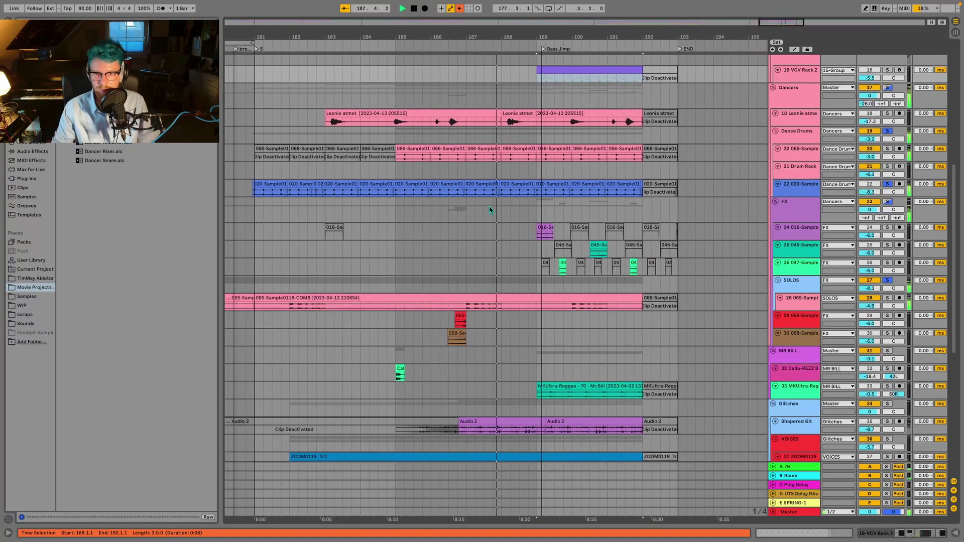
scroll(494, 211, down, 2)
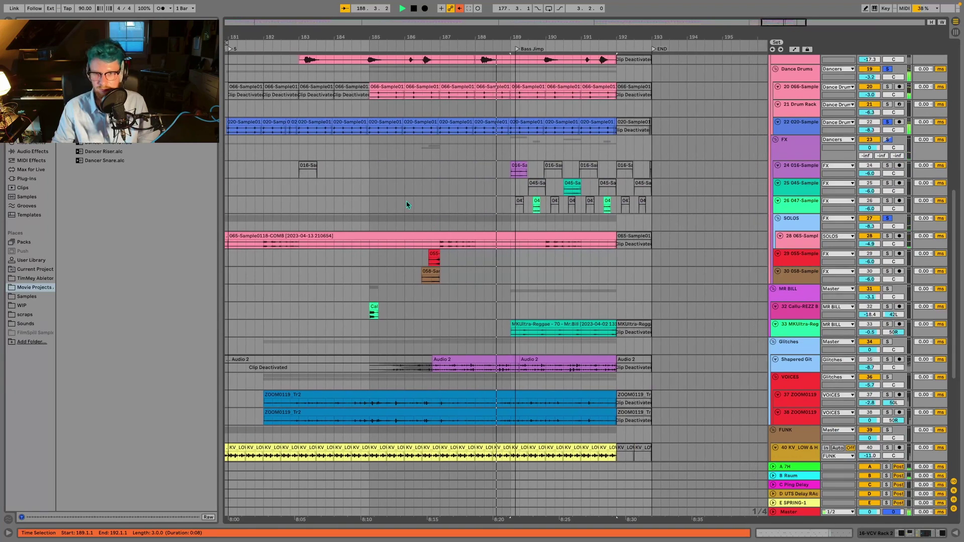
key(space)
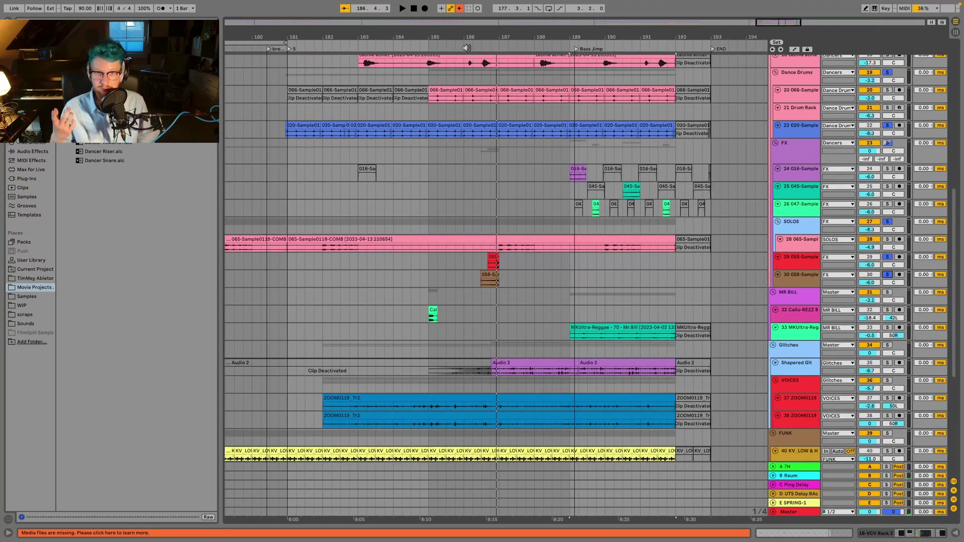
key(space)
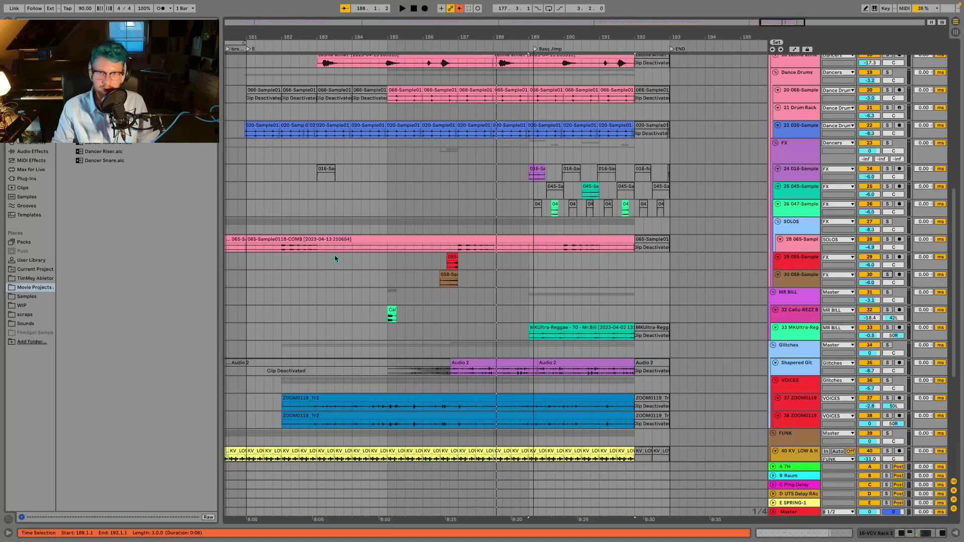
scroll(478, 251, up, 8)
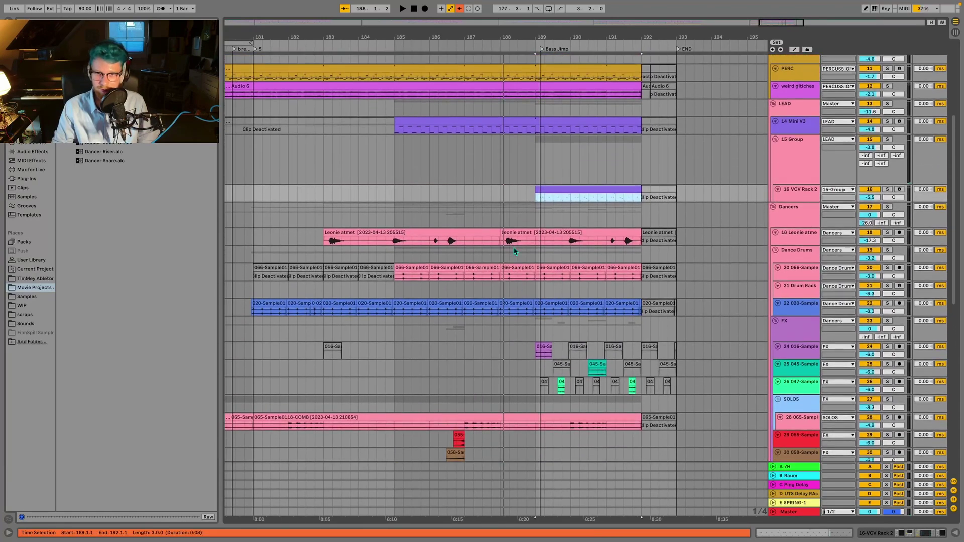
scroll(514, 251, up, 6)
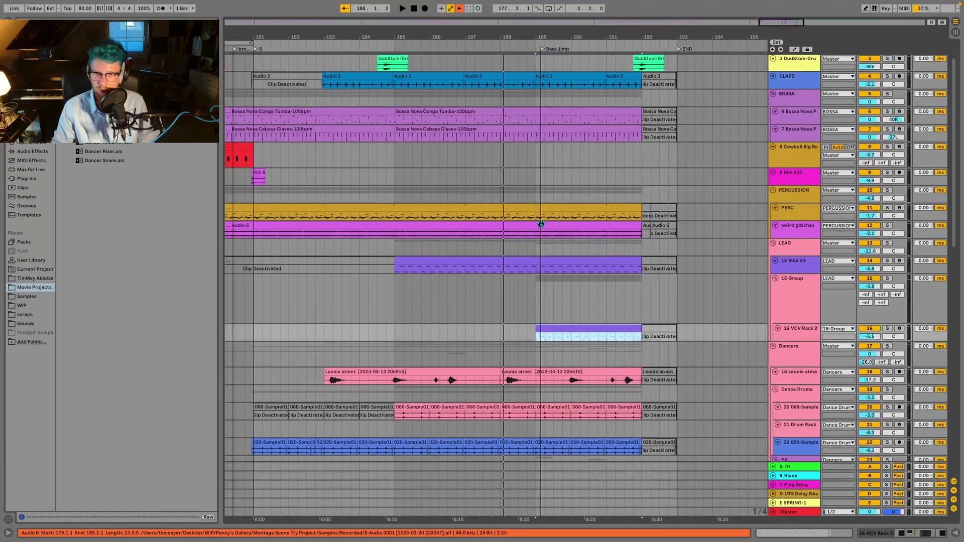
drag(474, 232, 539, 221)
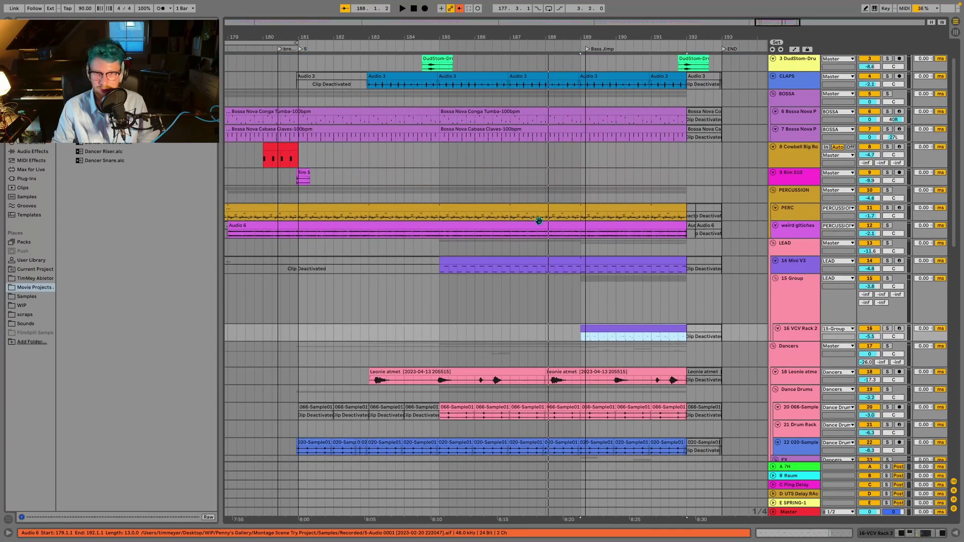
scroll(538, 221, down, 8)
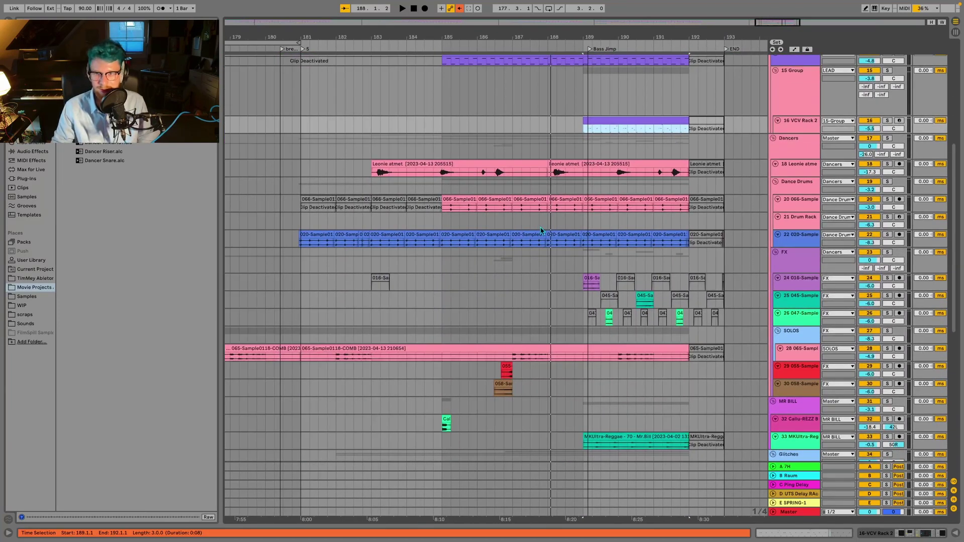
Solo track 18, play it from bar 183, and examine the effects on the Dancers group and on track 18
click(888, 164)
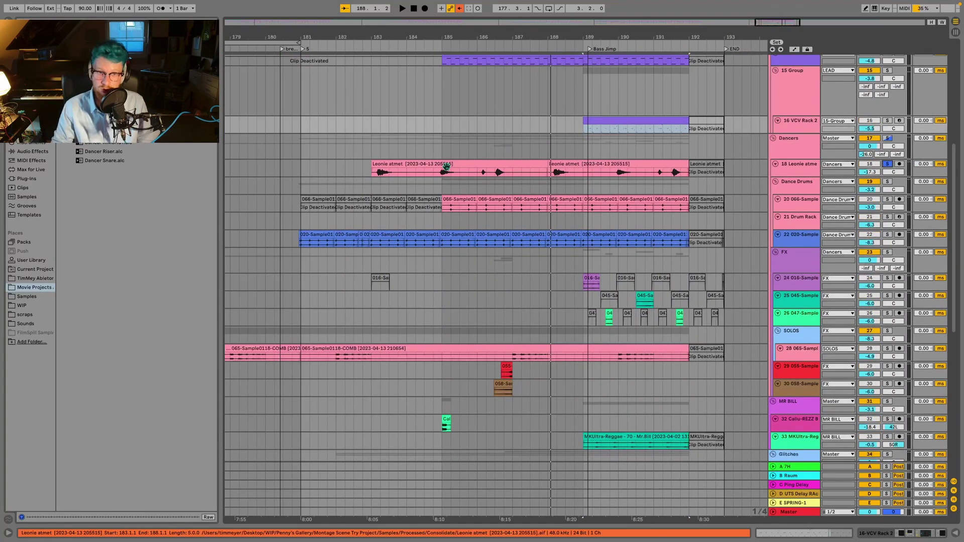
click(370, 146)
key(space)
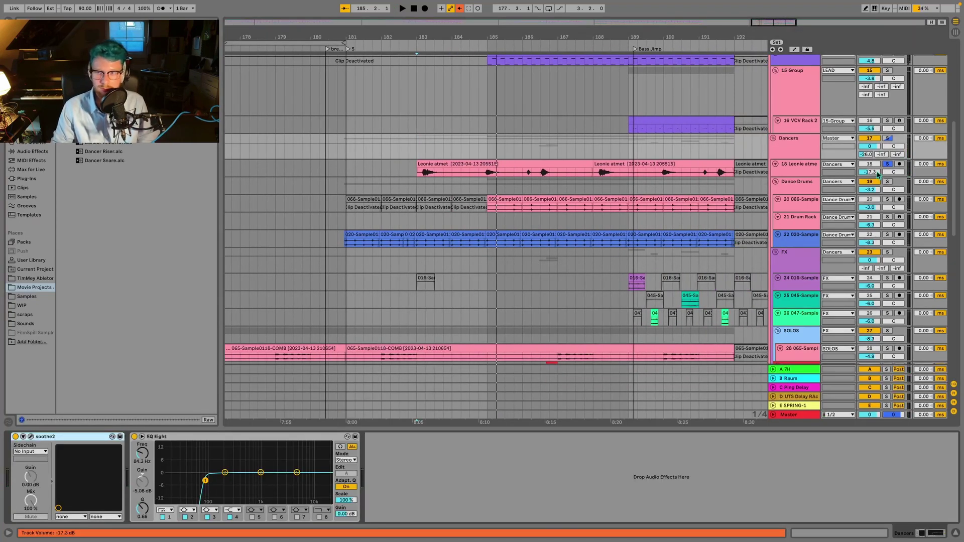
click(521, 161)
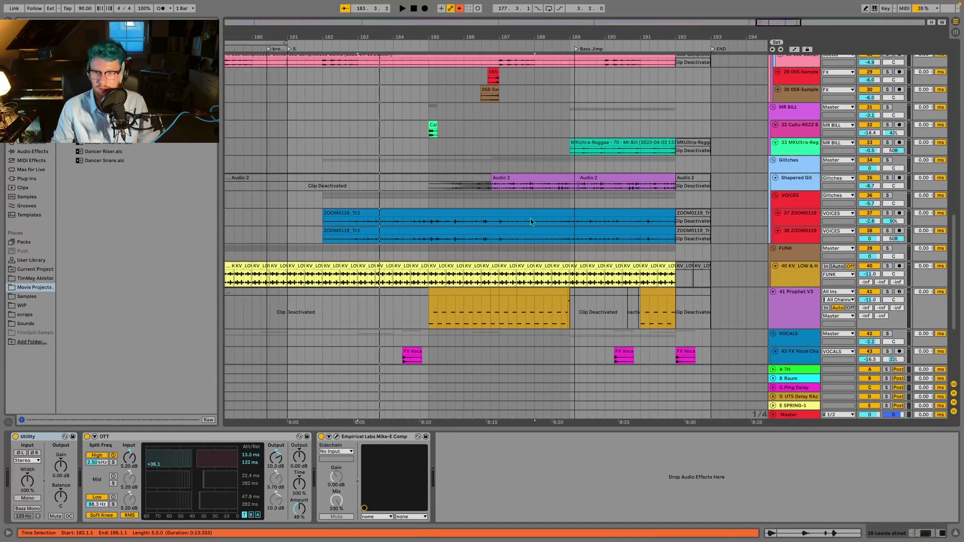
Examine the OTT, Saturator and sidechain compressor on the Shapered Git track and play it soloed up to bar 188
click(805, 189)
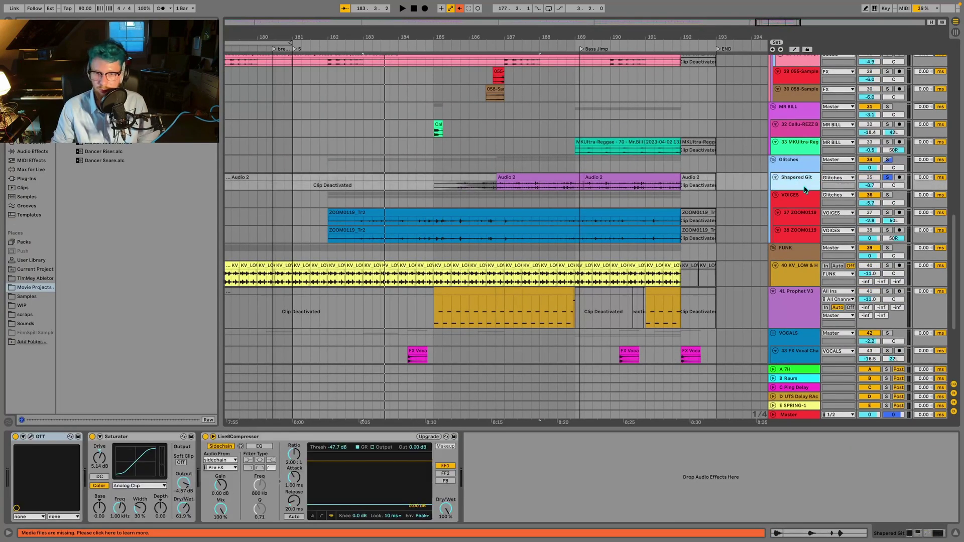
key(space)
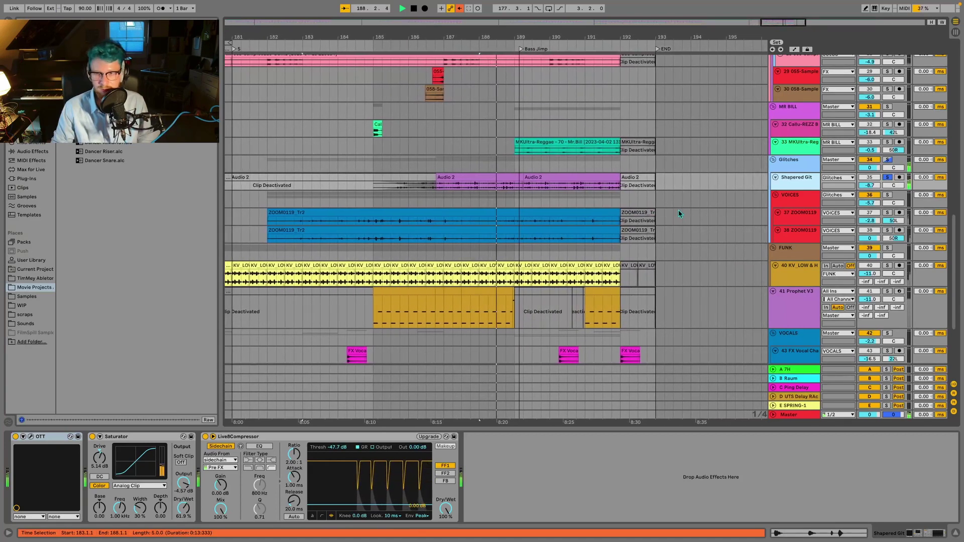
key(space)
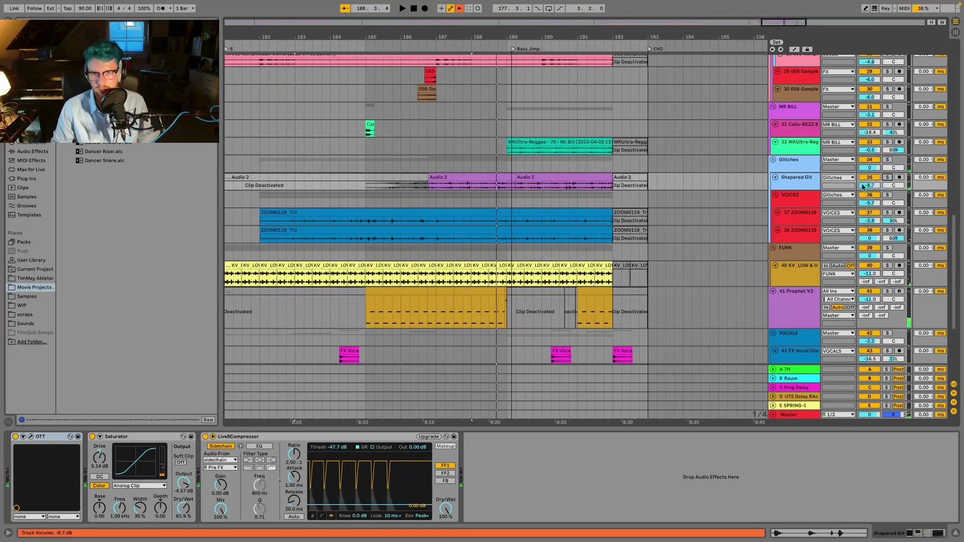
Clear the Shapered Git solo and play the full mix around bars 189 to 191
scroll(695, 190, up, 10)
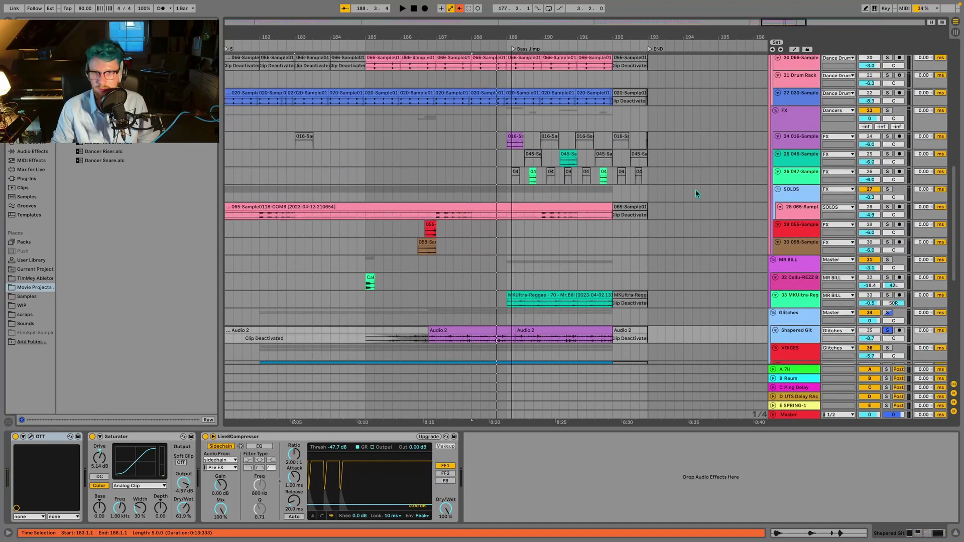
scroll(659, 195, up, 6)
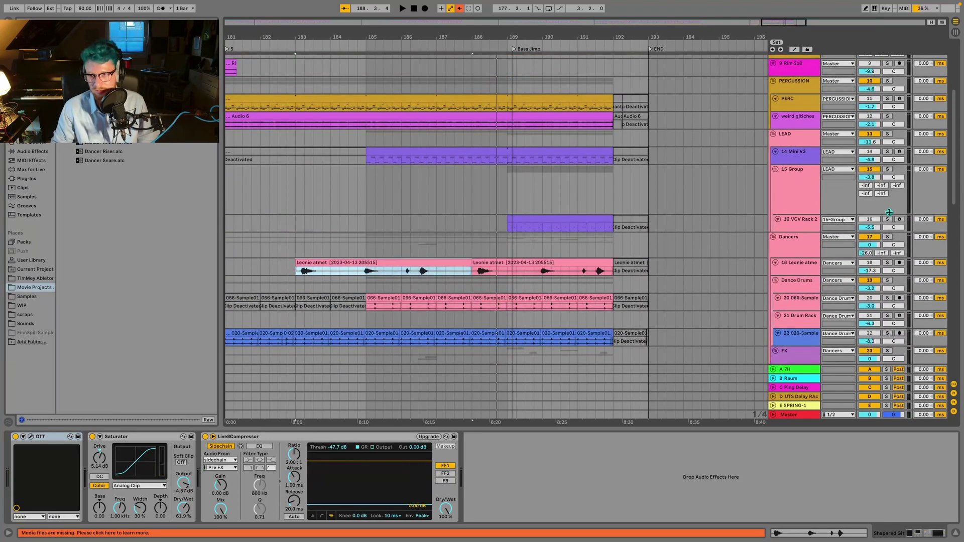
click(530, 48)
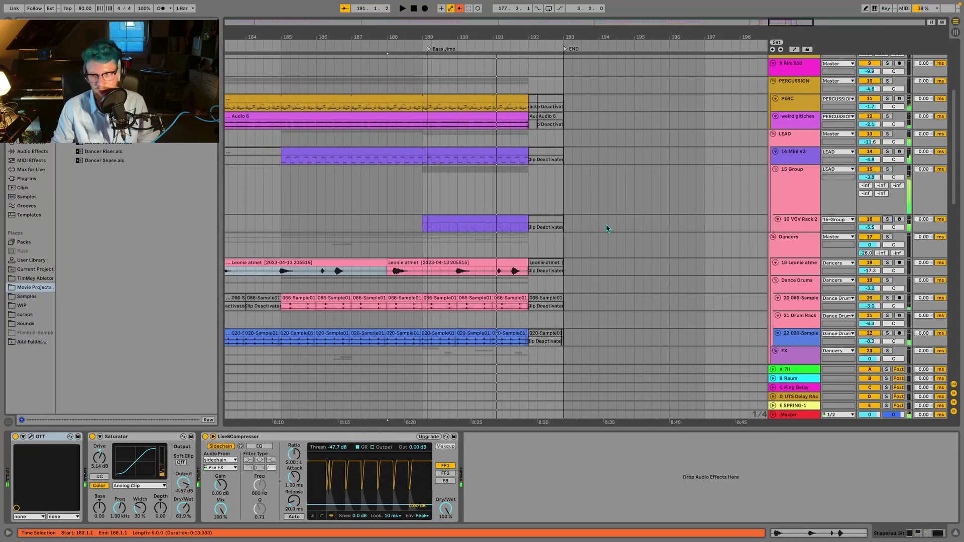
Look over the lower tracks, from SOLOS, MR BILL and Glitches through VOICES and FUNK to VOCALS and group 48
scroll(459, 224, down, 10)
scroll(456, 224, down, 1)
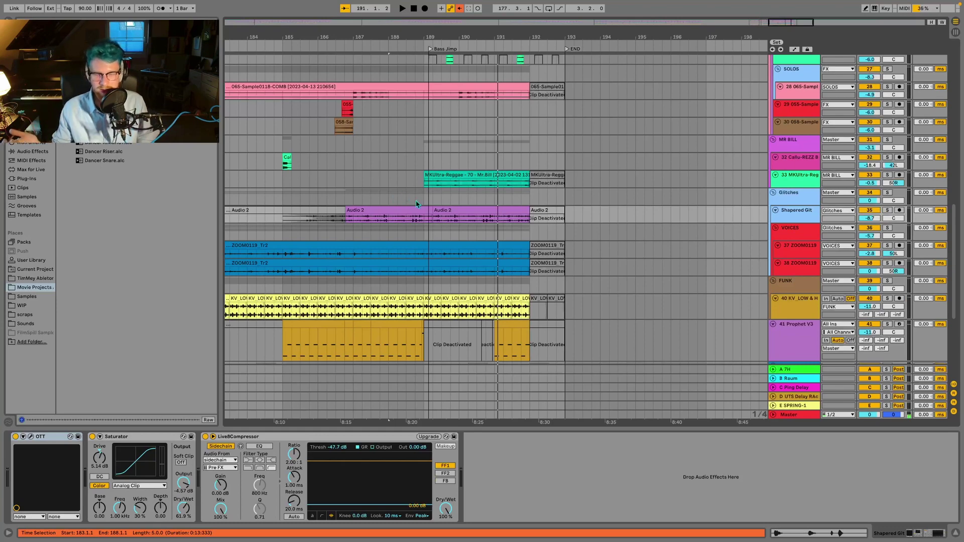
scroll(407, 196, down, 6)
scroll(416, 198, down, 2)
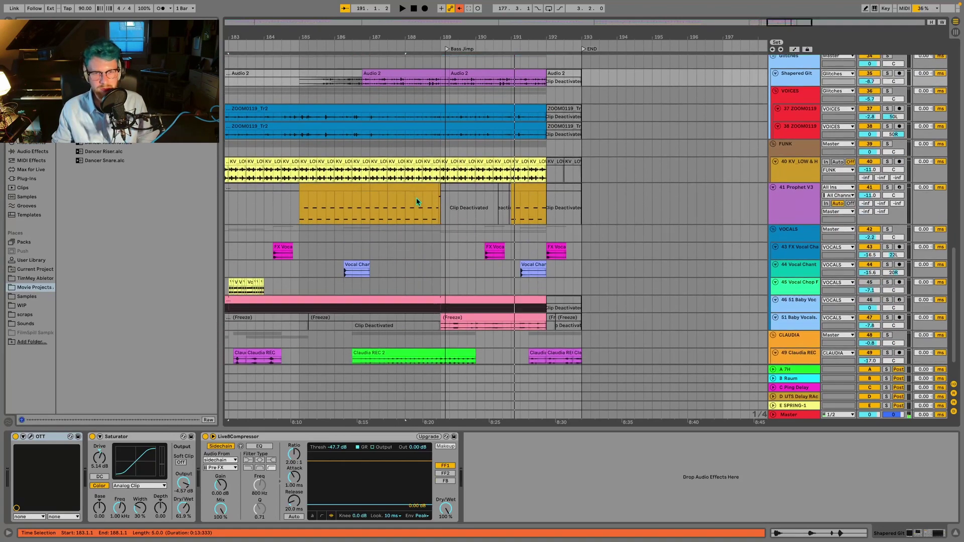
scroll(427, 198, left, 5)
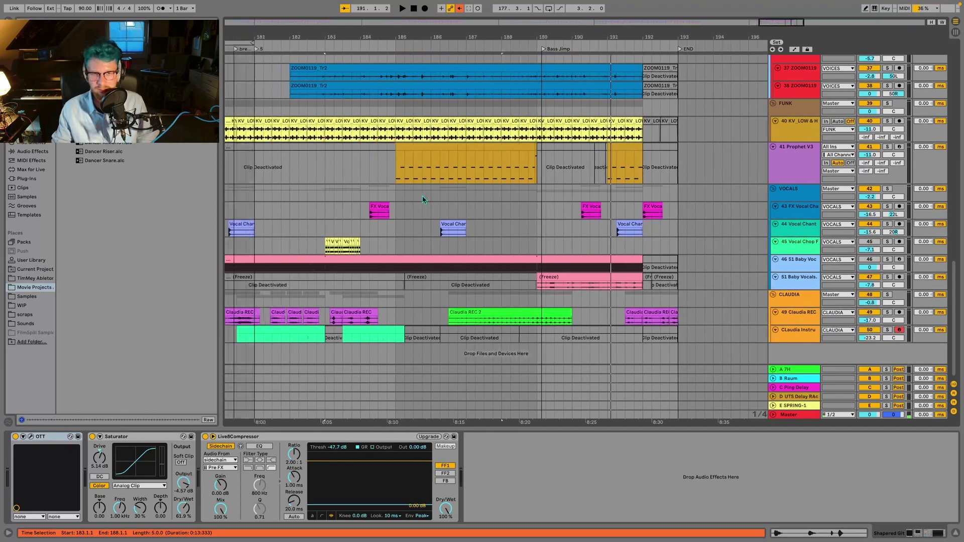
scroll(423, 196, up, 1)
scroll(423, 200, down, 2)
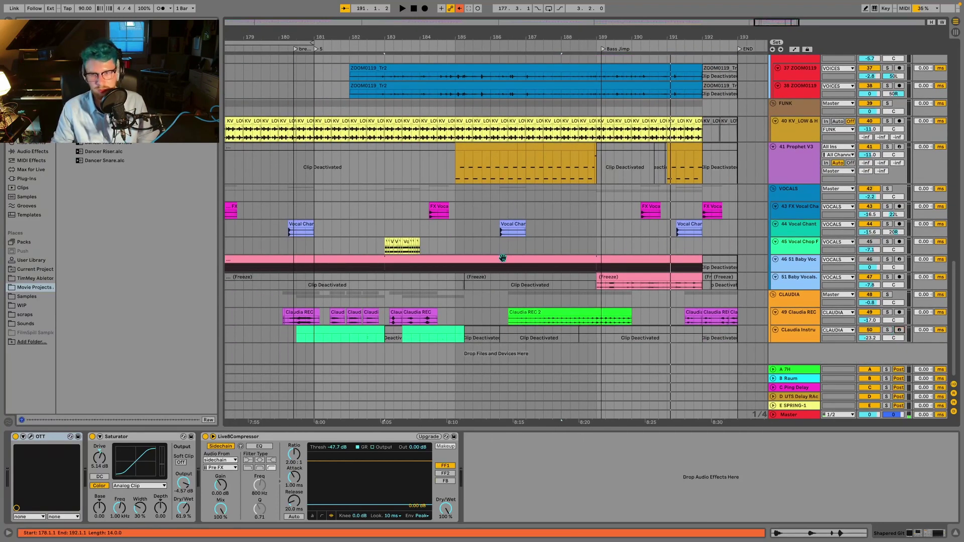
scroll(503, 258, up, 7)
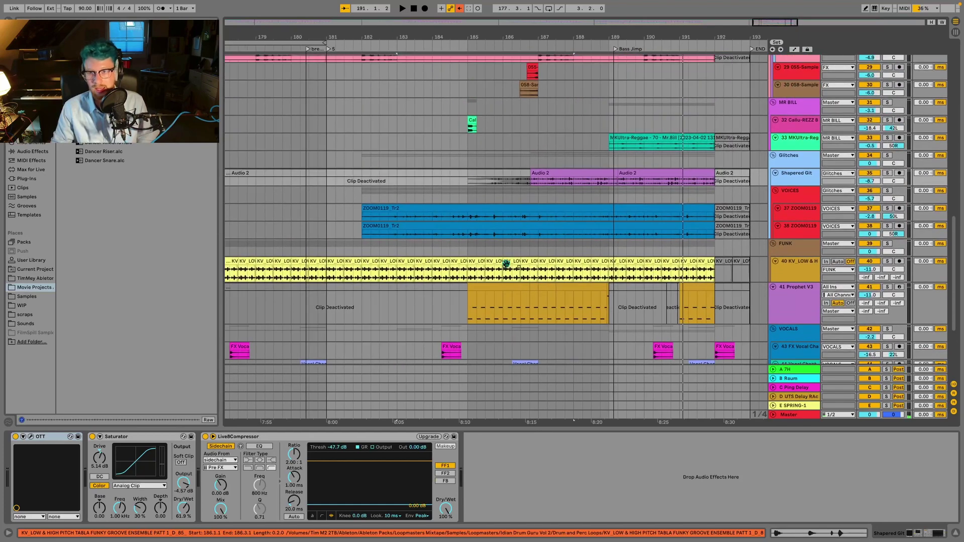
scroll(506, 266, up, 2)
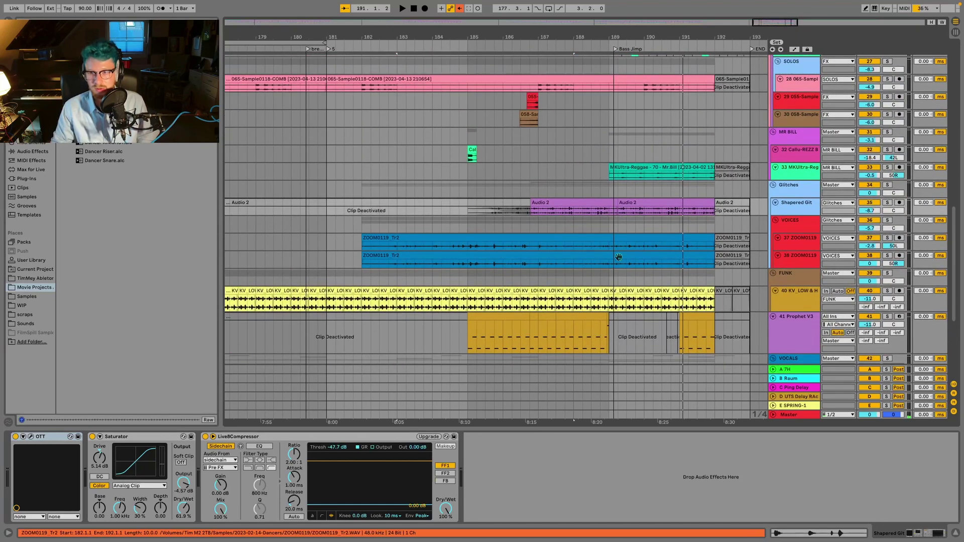
scroll(724, 255, down, 4)
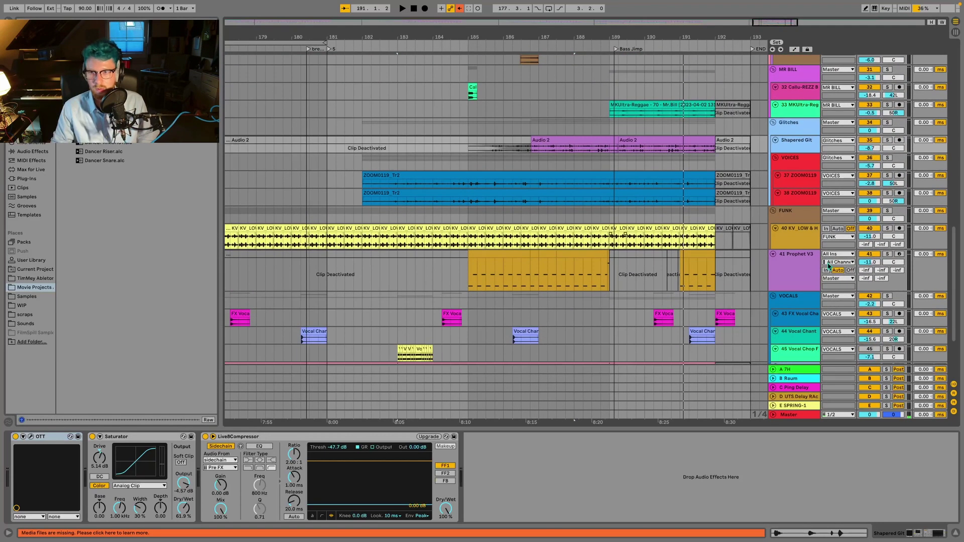
Solo vocal tracks 43 and 44 in the VOCALS group and play them from about bar 190
scroll(808, 244, down, 3)
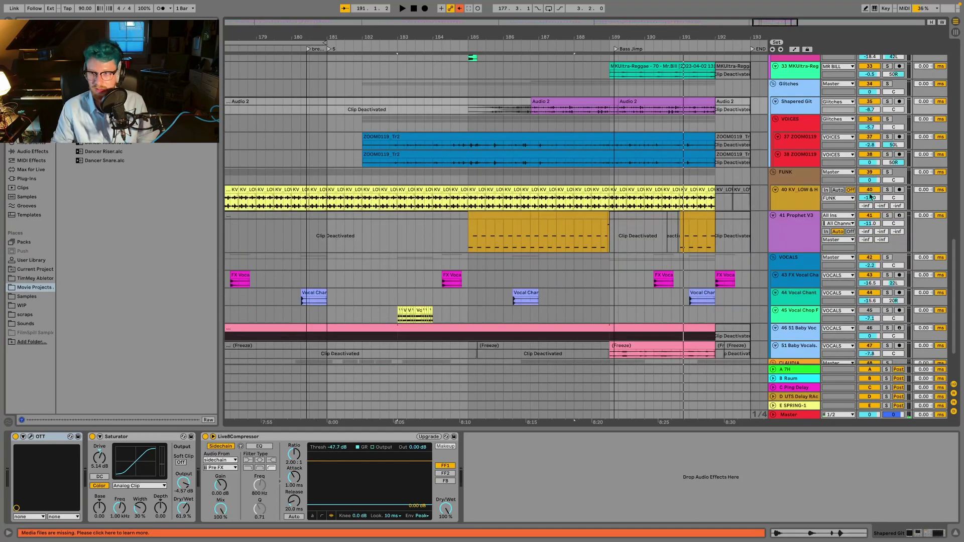
scroll(887, 219, down, 4)
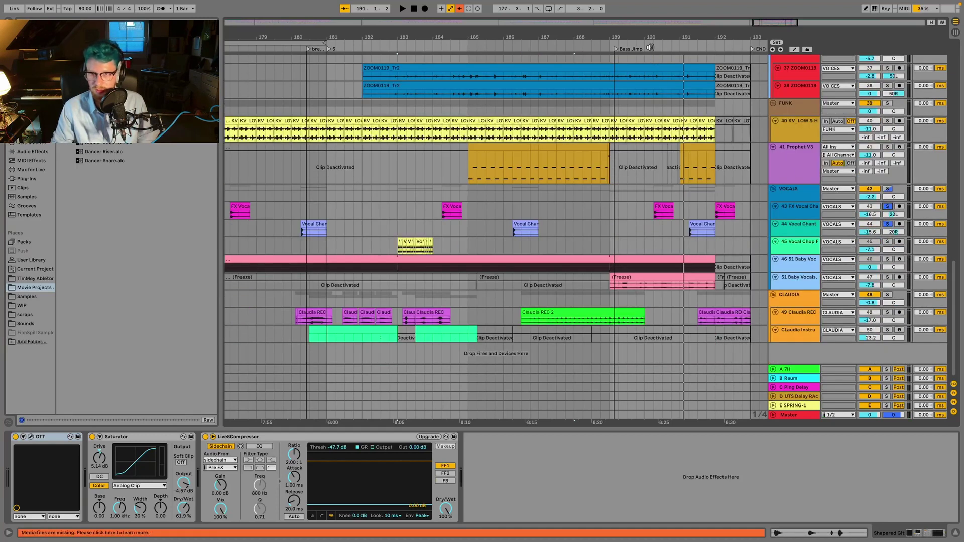
click(650, 48)
Solo the VOICES group, play it around bars 185 and 186, and view the effects chain on track 38
scroll(643, 199, up, 3)
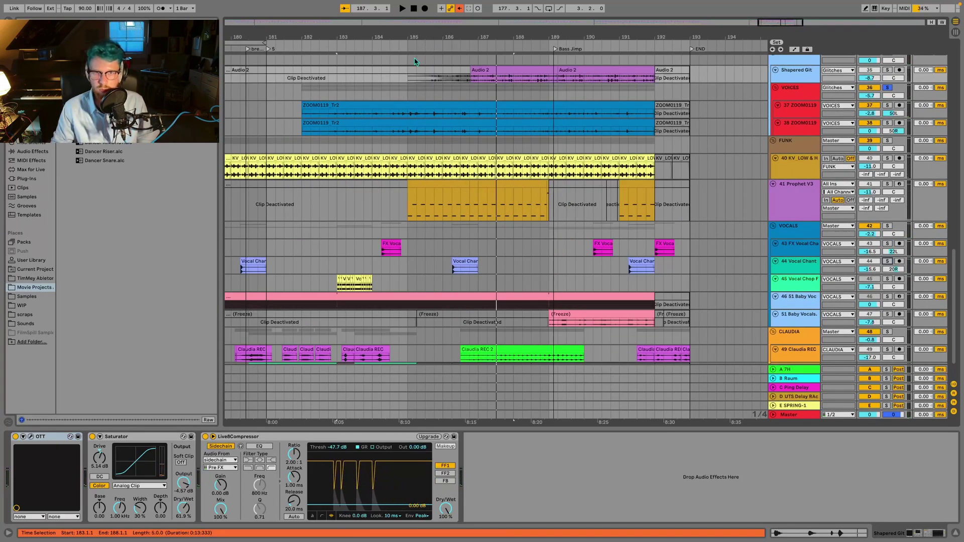
click(397, 47)
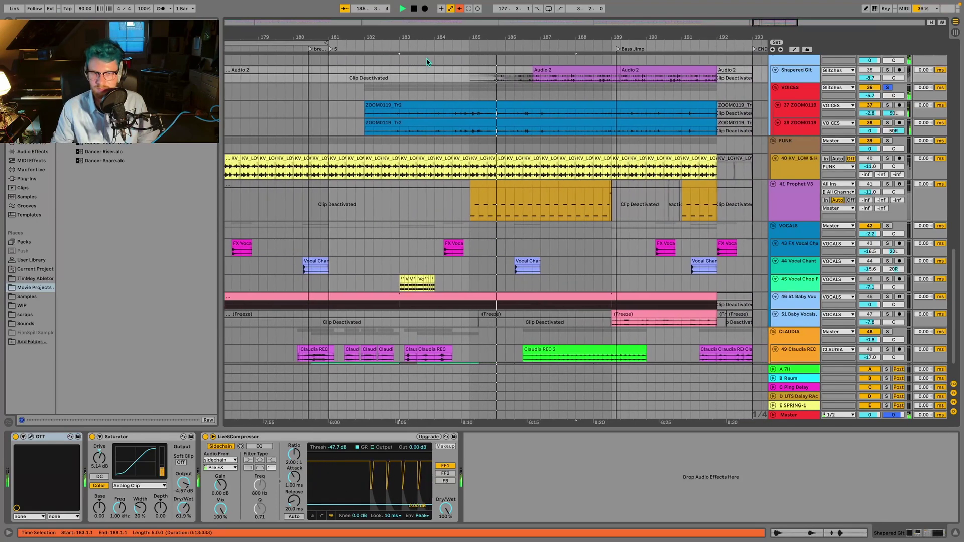
click(800, 129)
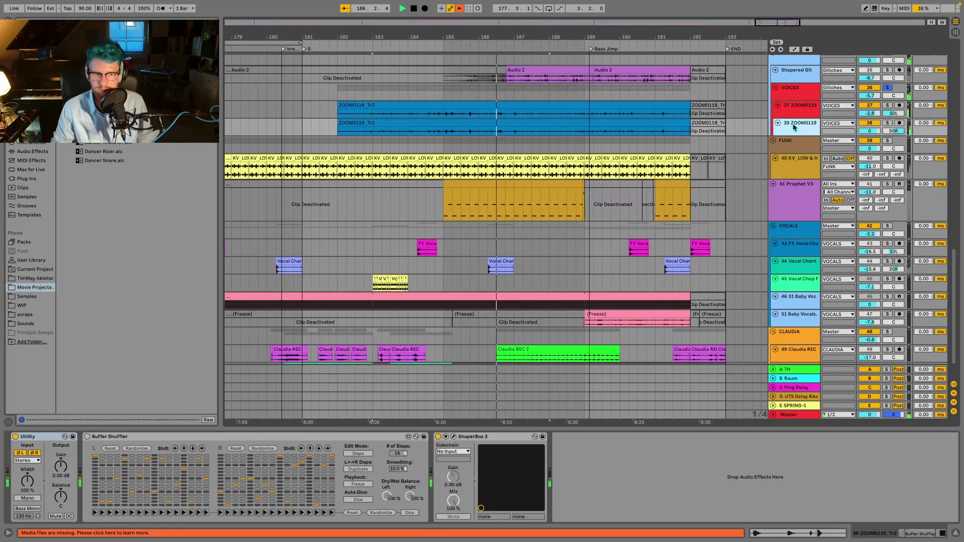
key(space)
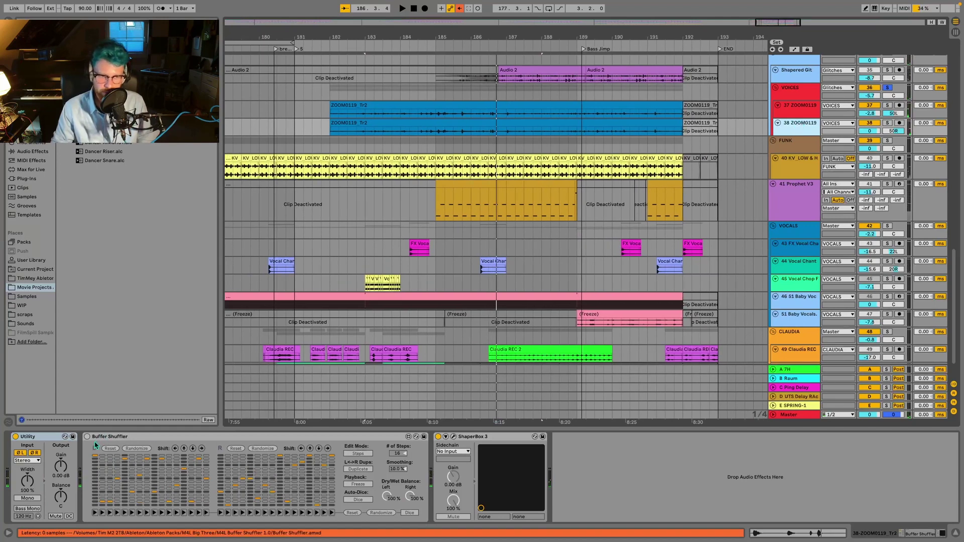
Open ShaperBox 3 on track 38, examine its Filter, Time, Pan and Volume shapers, and close the plug-in window
scroll(473, 390, down, 1)
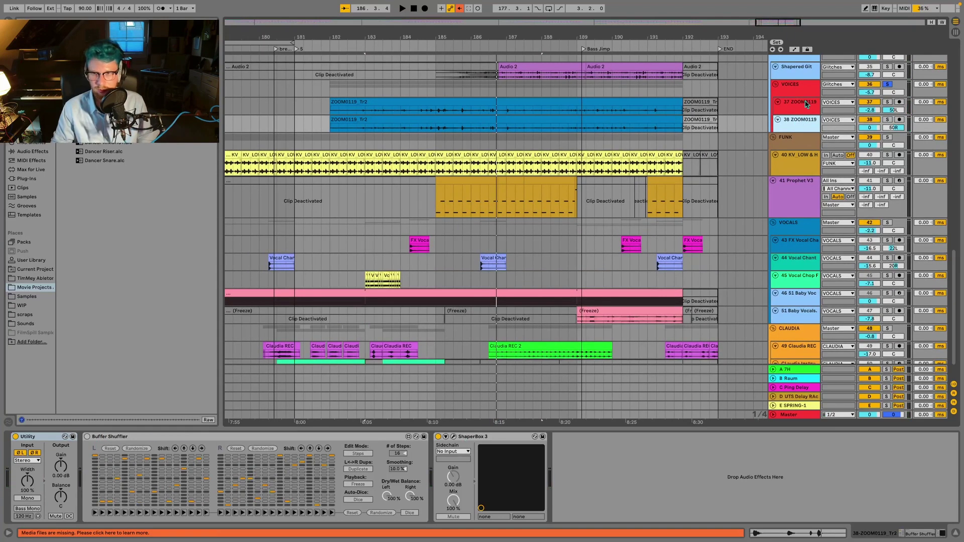
click(454, 438)
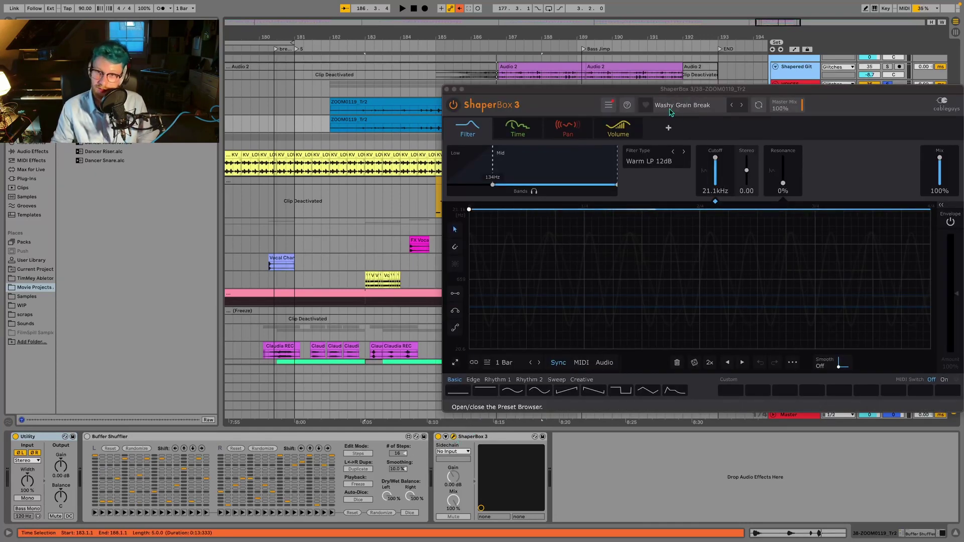
click(518, 128)
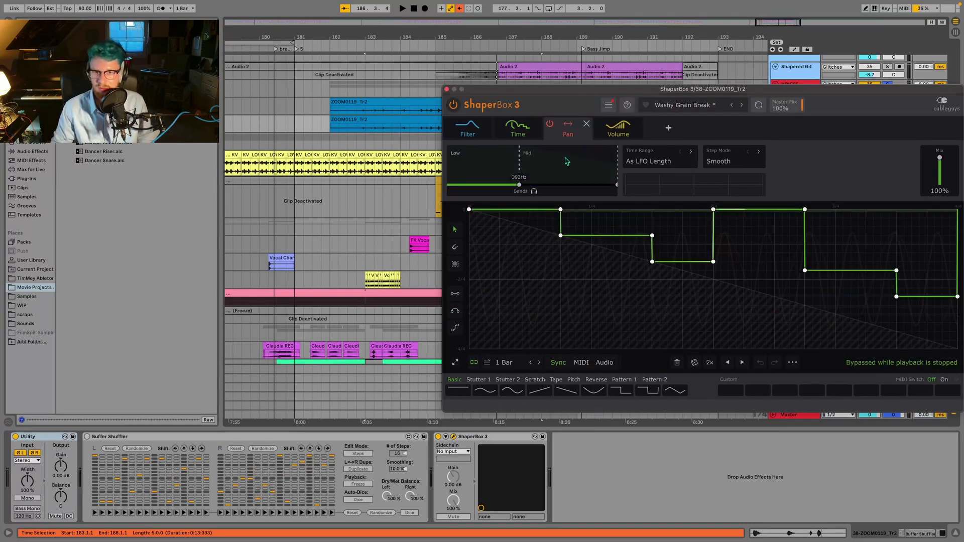
click(568, 128)
click(619, 129)
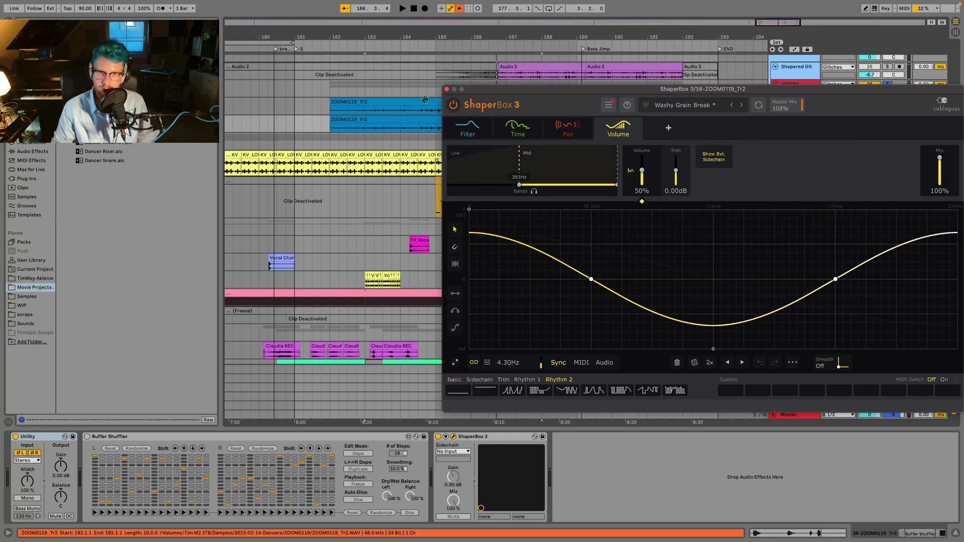
click(446, 89)
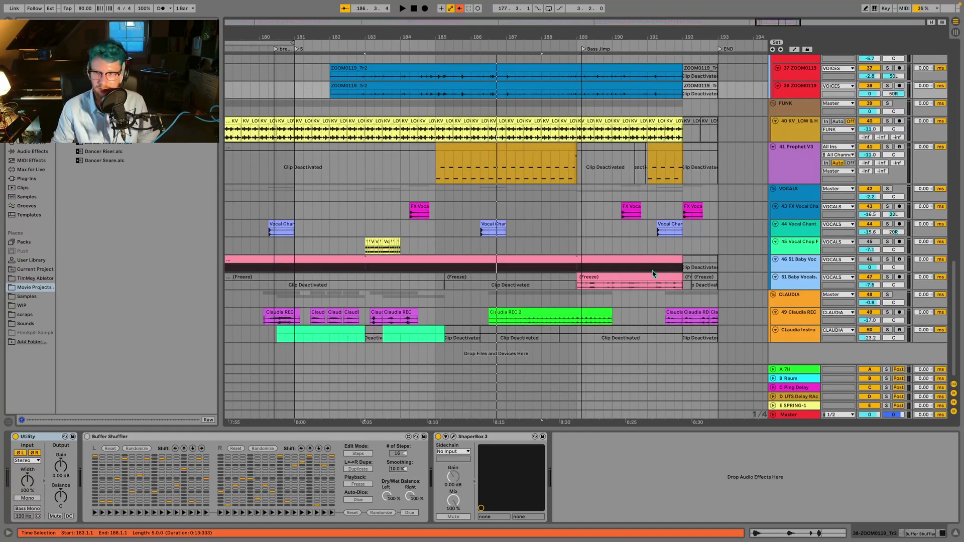
Play track 47's soloed baby vocals, examine track 46's Arpeggiator and sliced sample and track 47's random pan and SPRING effects, and clear the solo
scroll(652, 274, left, 5)
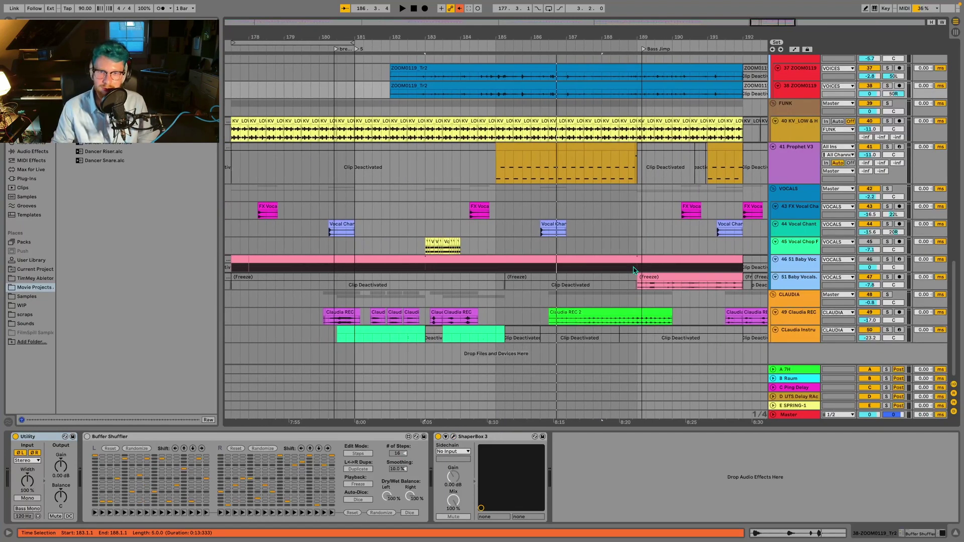
click(801, 270)
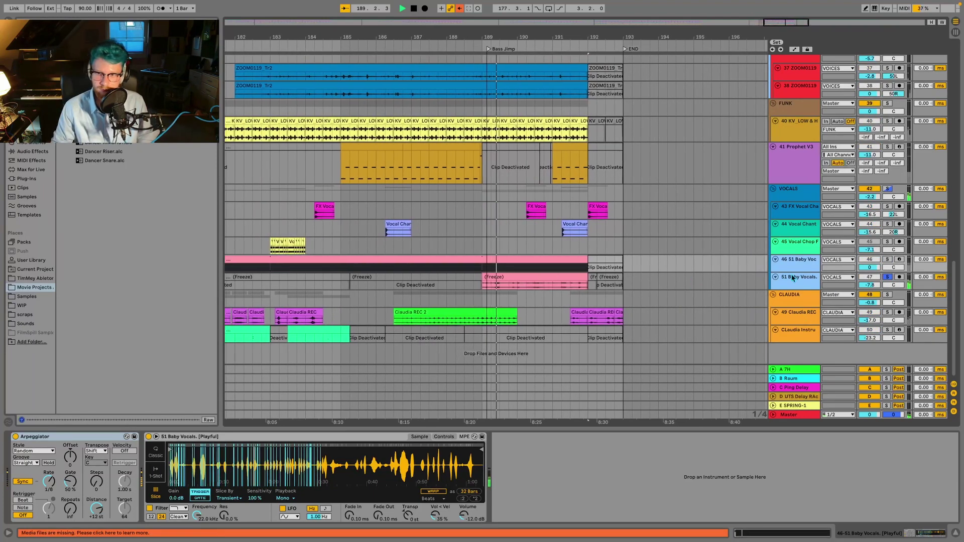
click(796, 279)
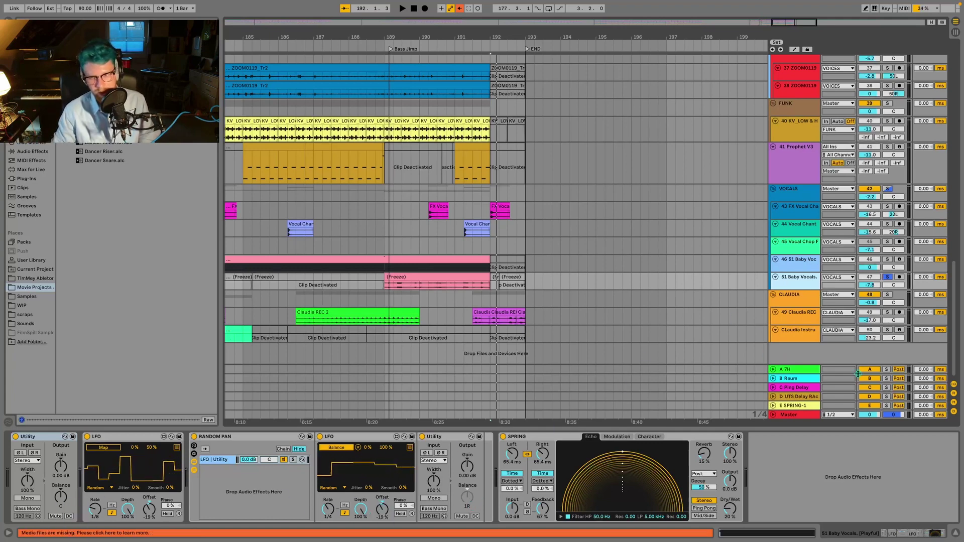
click(889, 277)
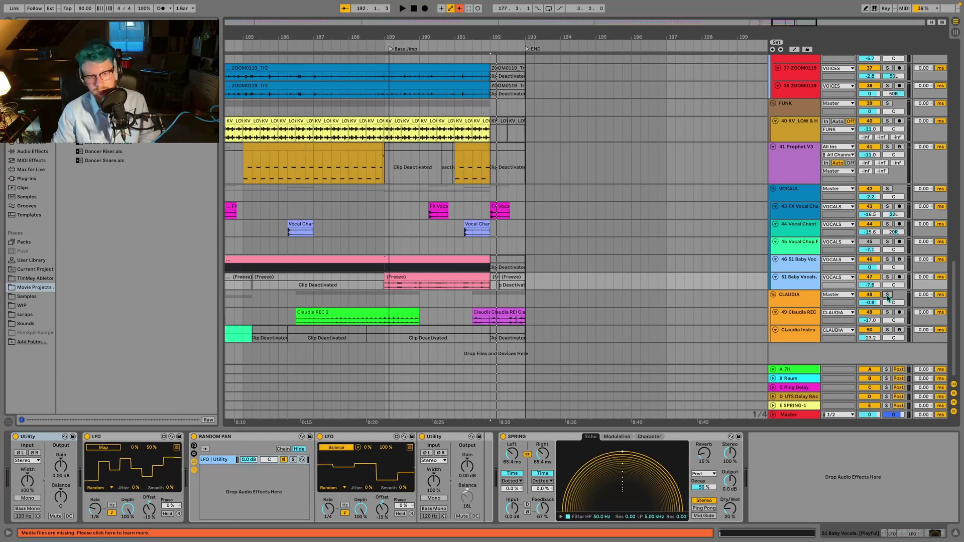
Solo group 48, play it from before bar 180 to the end, and examine track 49's effects and the group's sidechain compressor
click(888, 296)
scroll(712, 277, left, 8)
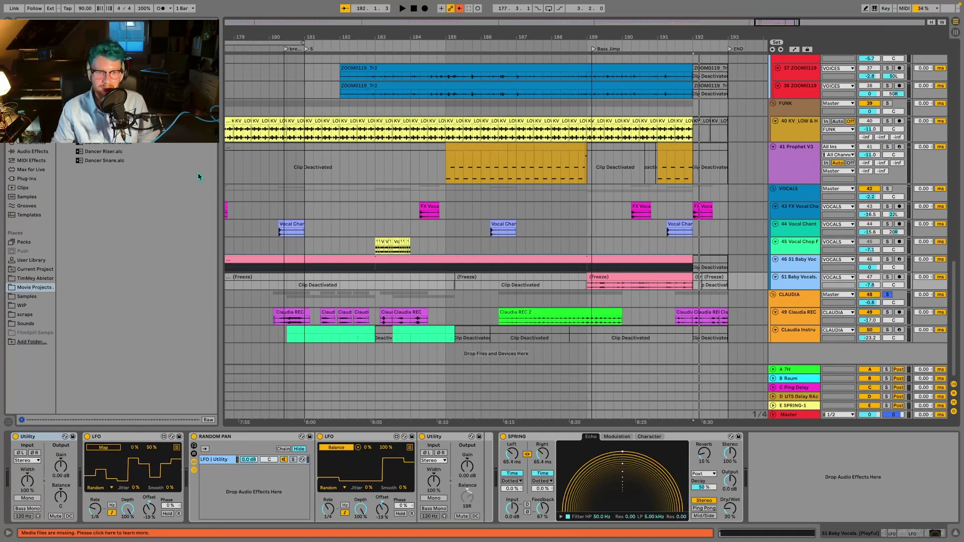
click(277, 47)
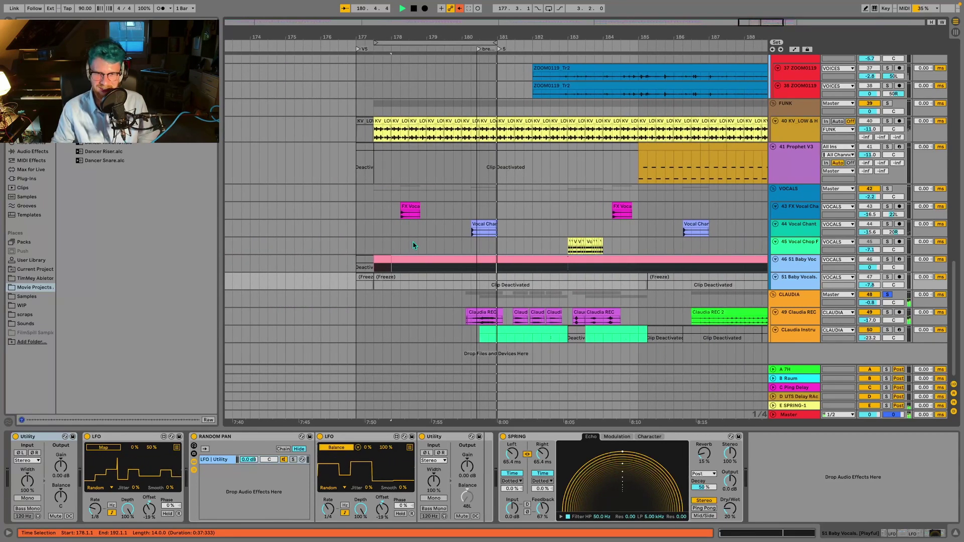
click(792, 318)
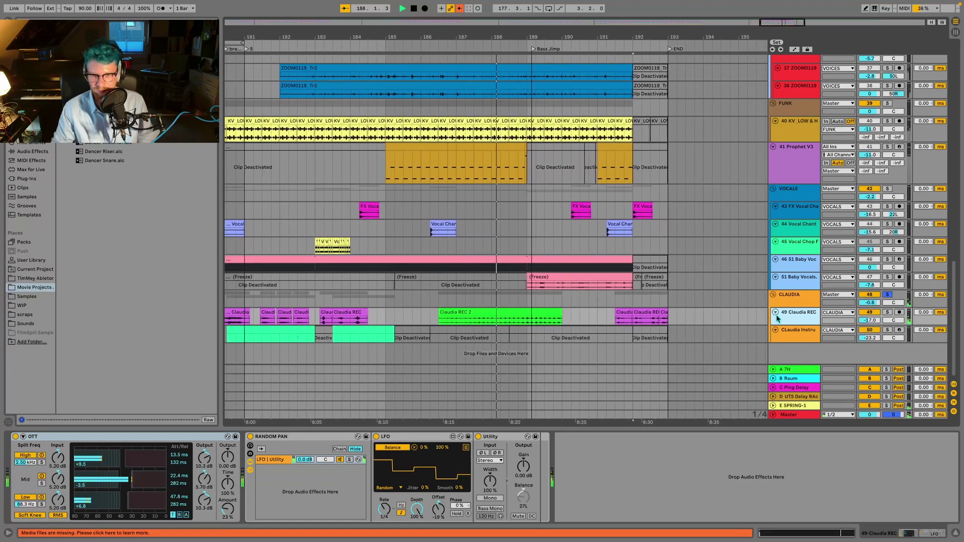
click(792, 297)
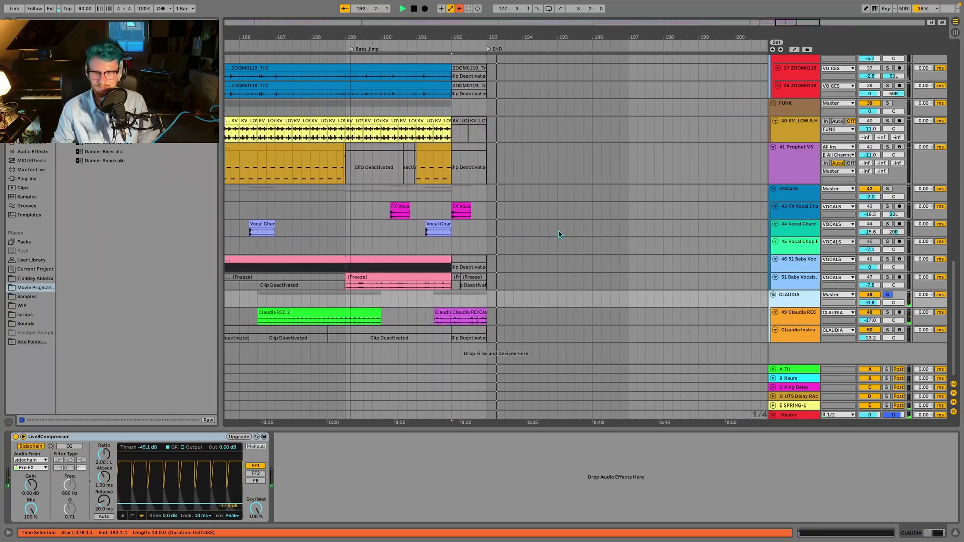
Solo tracks 46 and 47 and the VOCALS group alongside group 48, and play the combination past bar 192
click(887, 260)
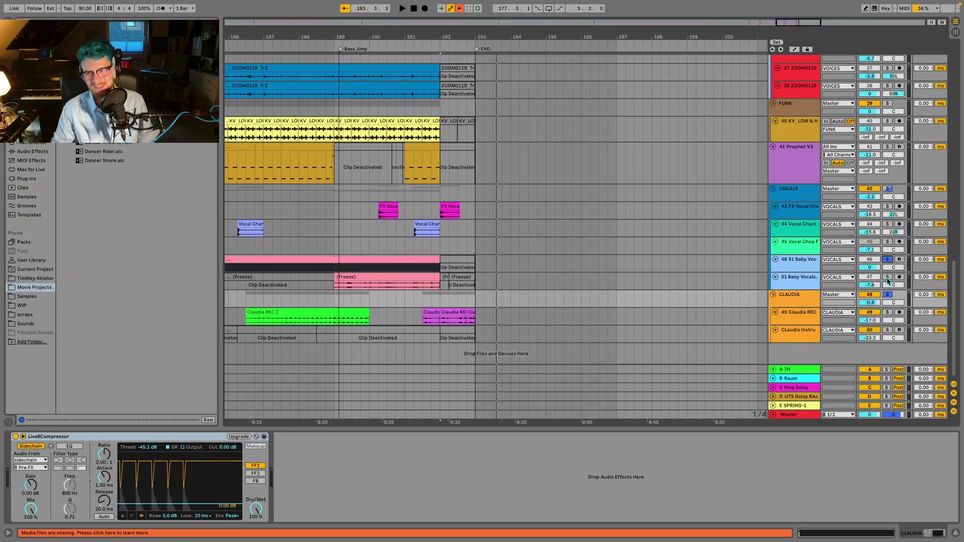
click(887, 278)
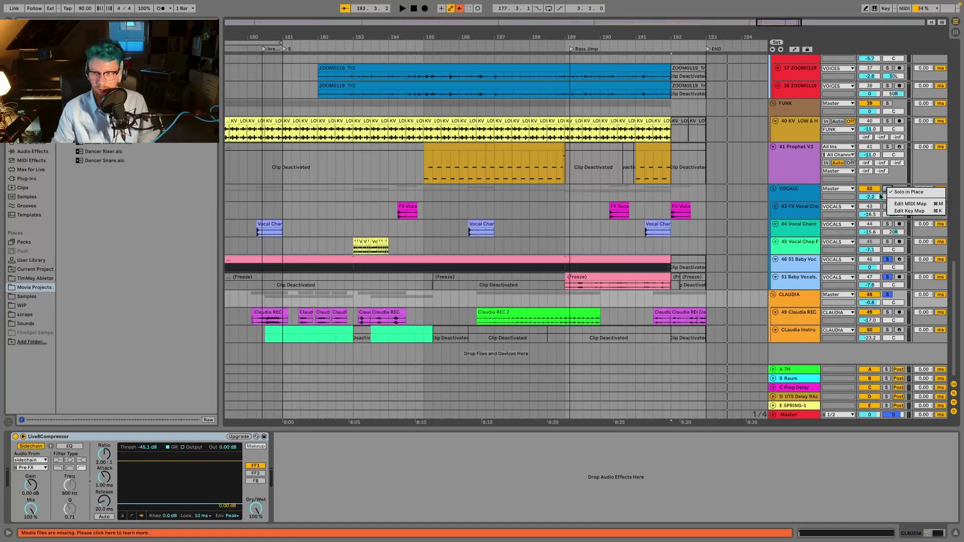
click(888, 190)
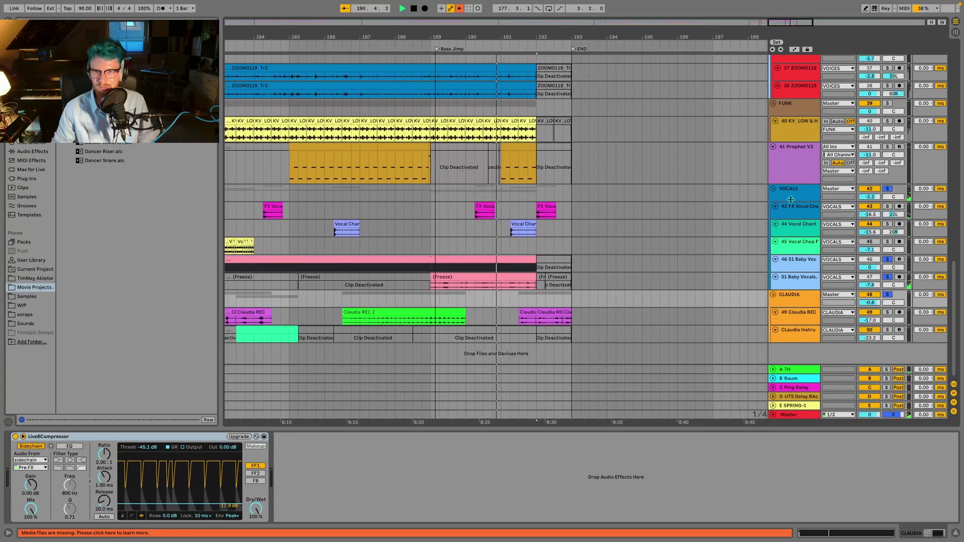
scroll(791, 199, up, 2)
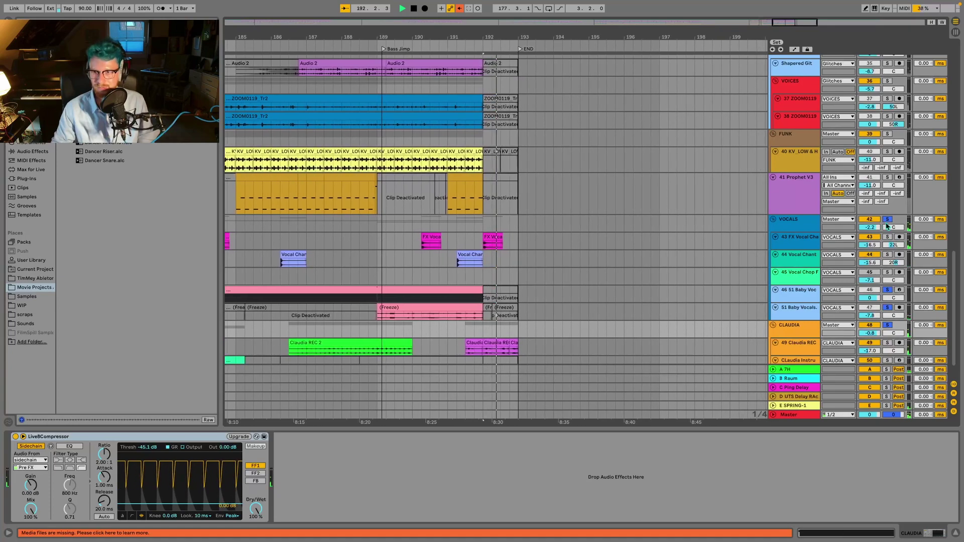
key(space)
Clear the vocal tracks' and groups' solos and review the arrangement around bars 178 to 192, from the drum tracks down to the vocals
scroll(596, 230, up, 3)
scroll(599, 230, left, 1)
scroll(601, 231, down, 5)
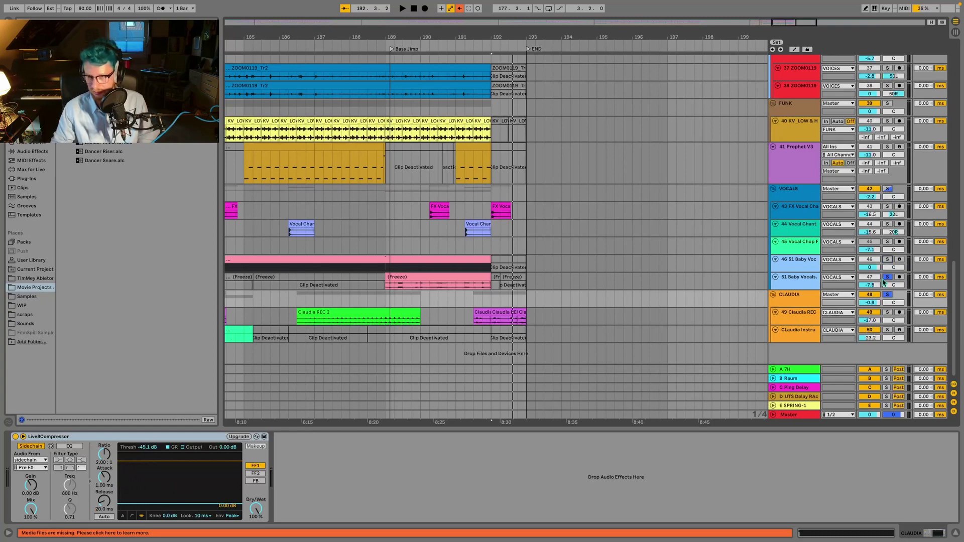
scroll(673, 238, up, 2)
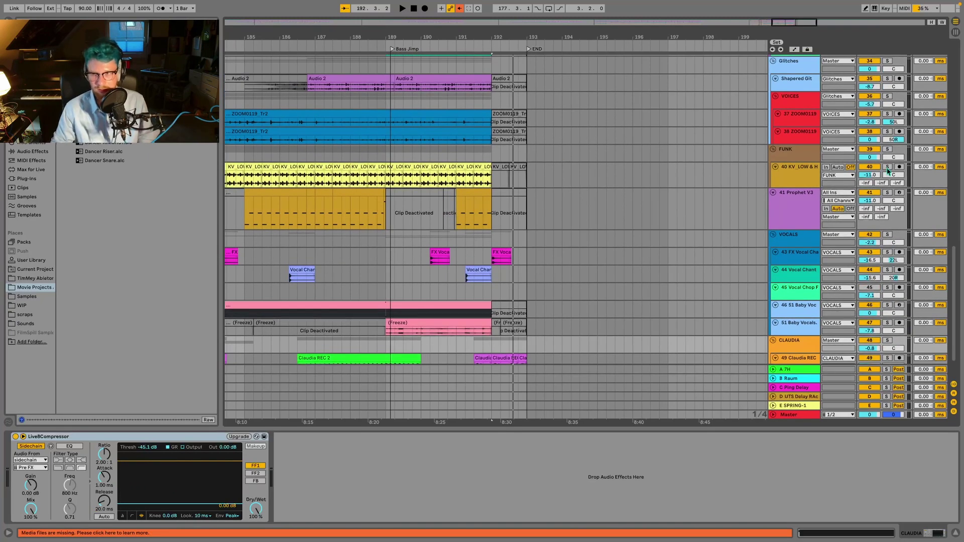
scroll(335, 247, up, 10)
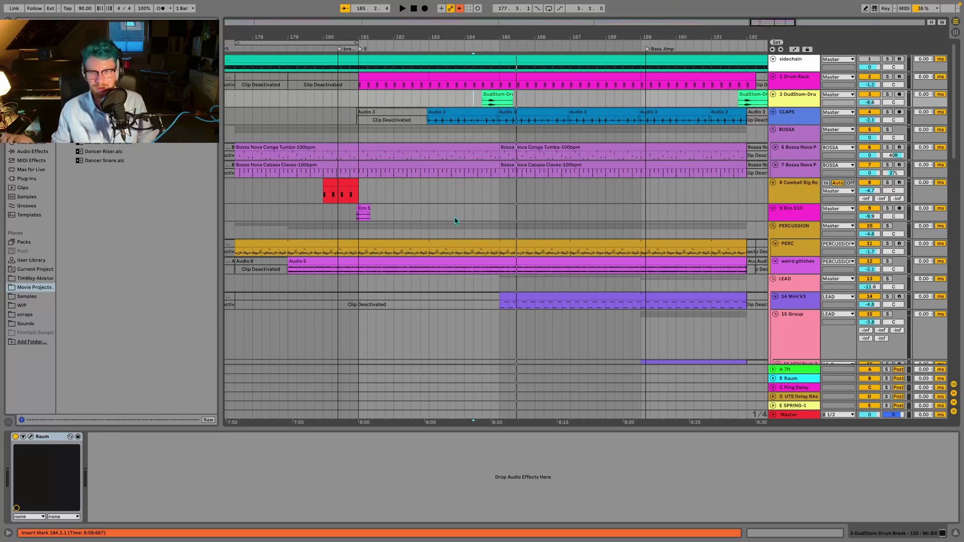
scroll(459, 206, down, 15)
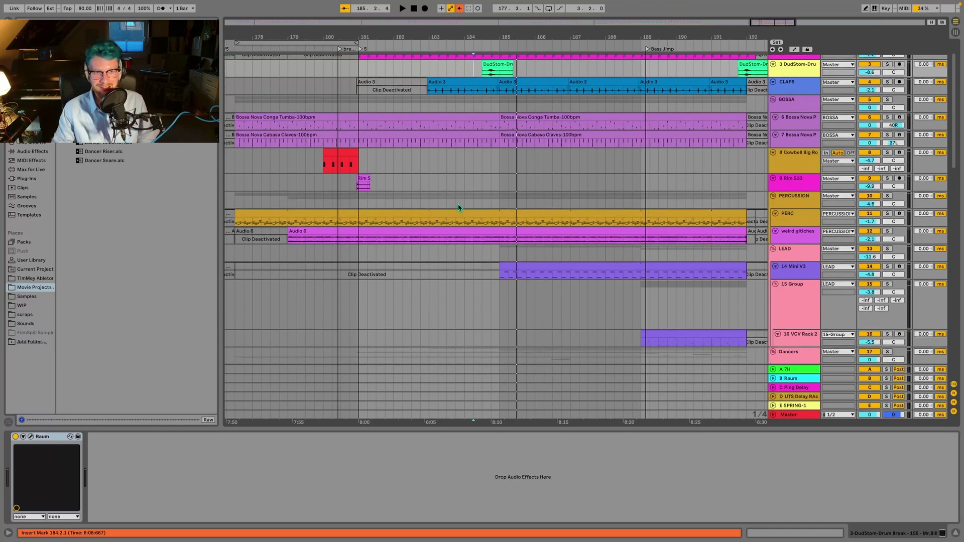
scroll(458, 206, down, 10)
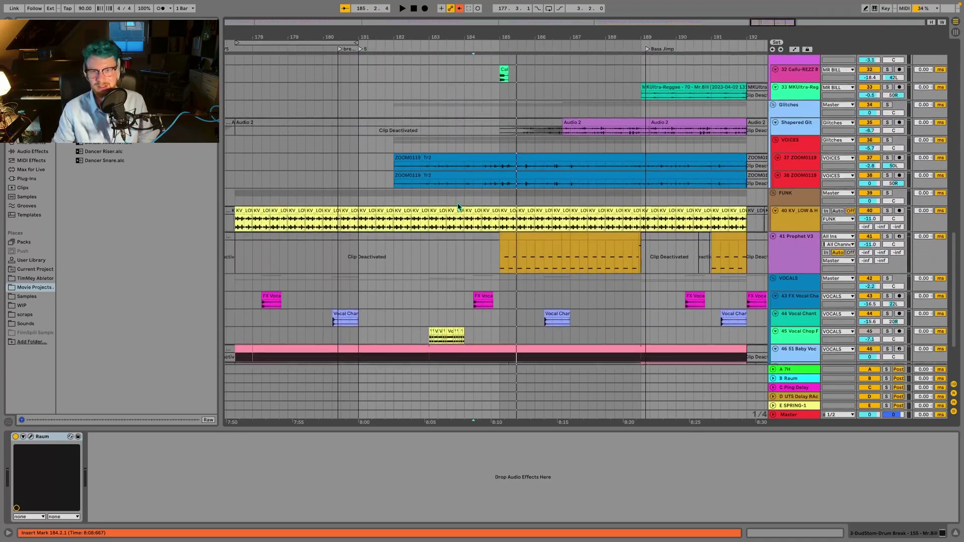